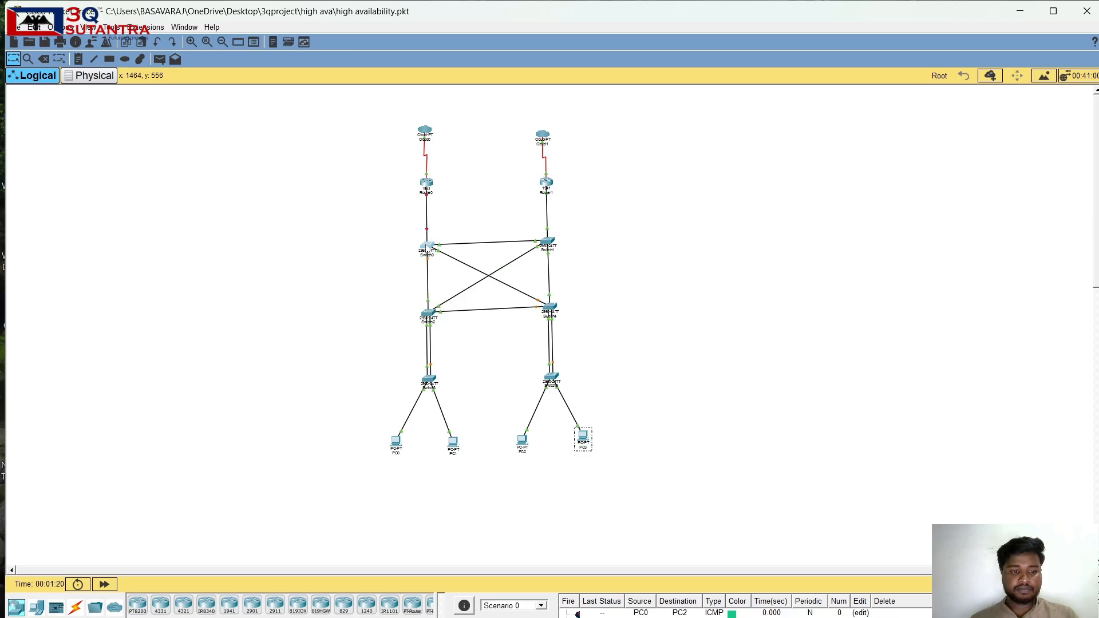
Open the command line of the switch below Router0 and try to enter privileged mode, closing the device window at the end.
{"action": "left_click", "coordinate": [427, 247]}
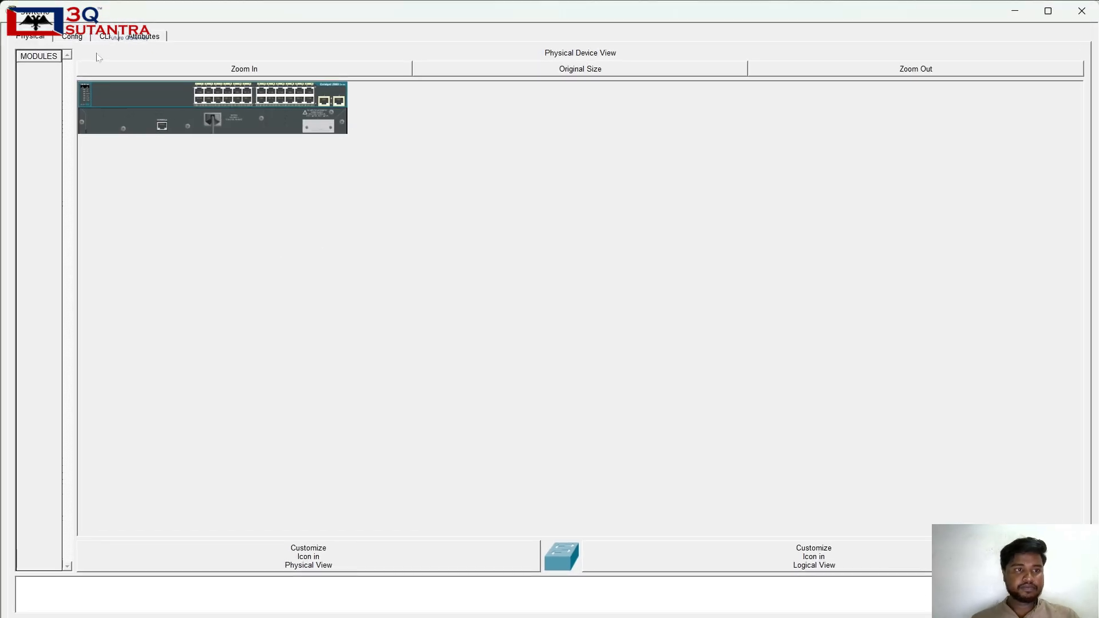
{"action": "left_click", "coordinate": [105, 38]}
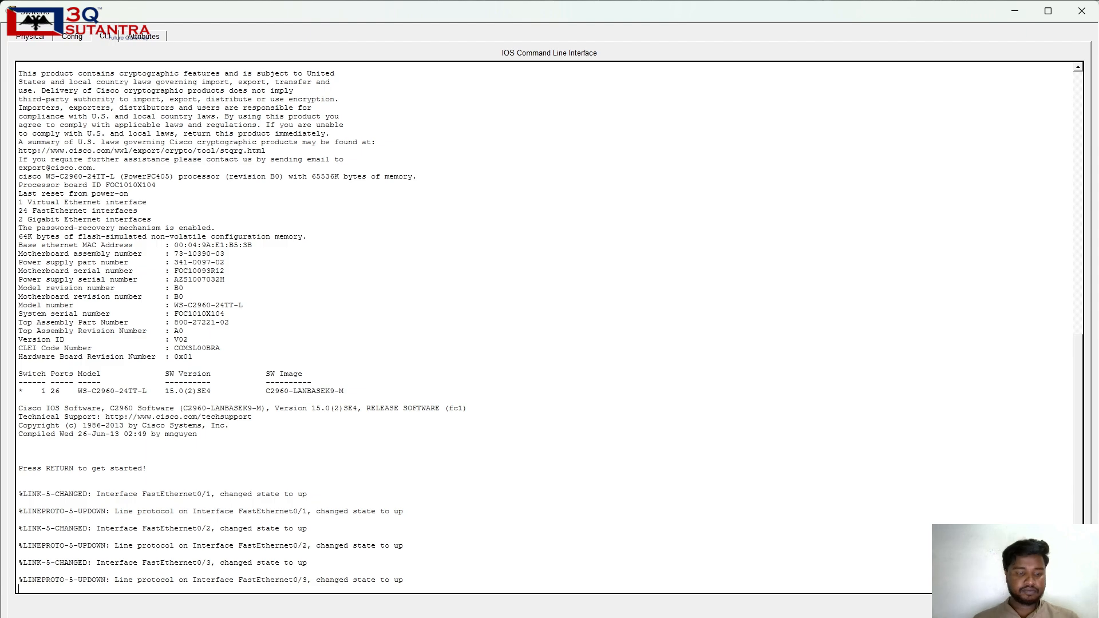
{"action": "key", "text": "Return"}
{"action": "key", "text": "Return"}
{"action": "key", "text": "Return"}
{"action": "key", "text": "Return"}
{"action": "key", "text": "Return"}
{"action": "key", "text": "Return"}
{"action": "key", "text": "Return"}
{"action": "key", "text": "Return"}
{"action": "key", "text": "Return"}
{"action": "key", "text": "Return"}
{"action": "key", "text": "Return"}
{"action": "key", "text": "Return"}
{"action": "key", "text": "Return"}
{"action": "key", "text": "Return"}
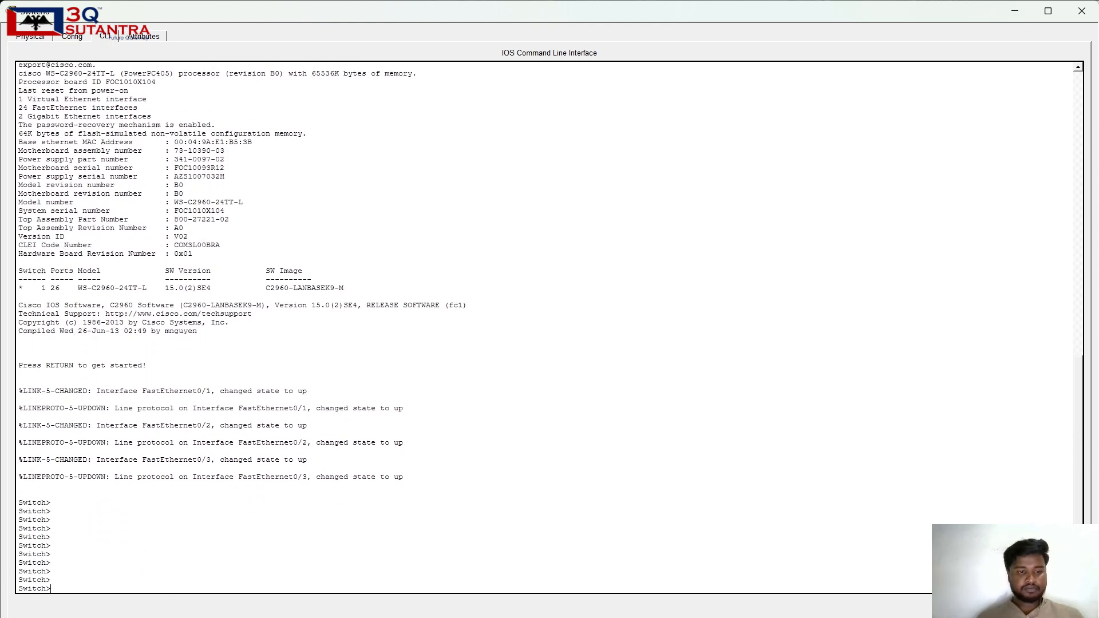
{"action": "key", "text": "Return"}
{"action": "key", "text": "Return"}
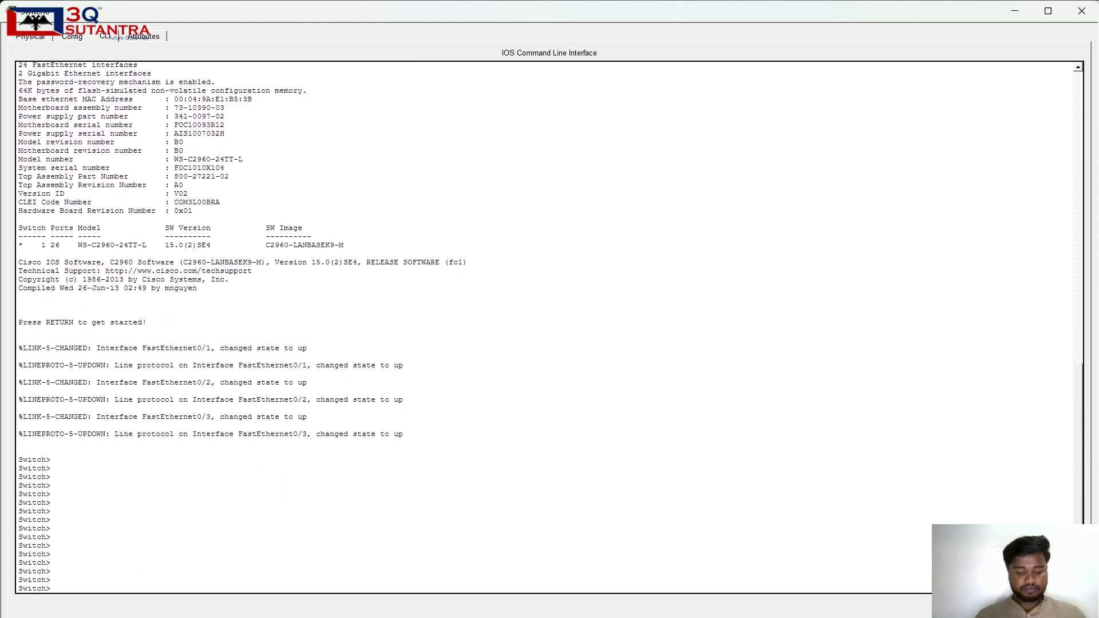
{"action": "type", "text": "enable"}
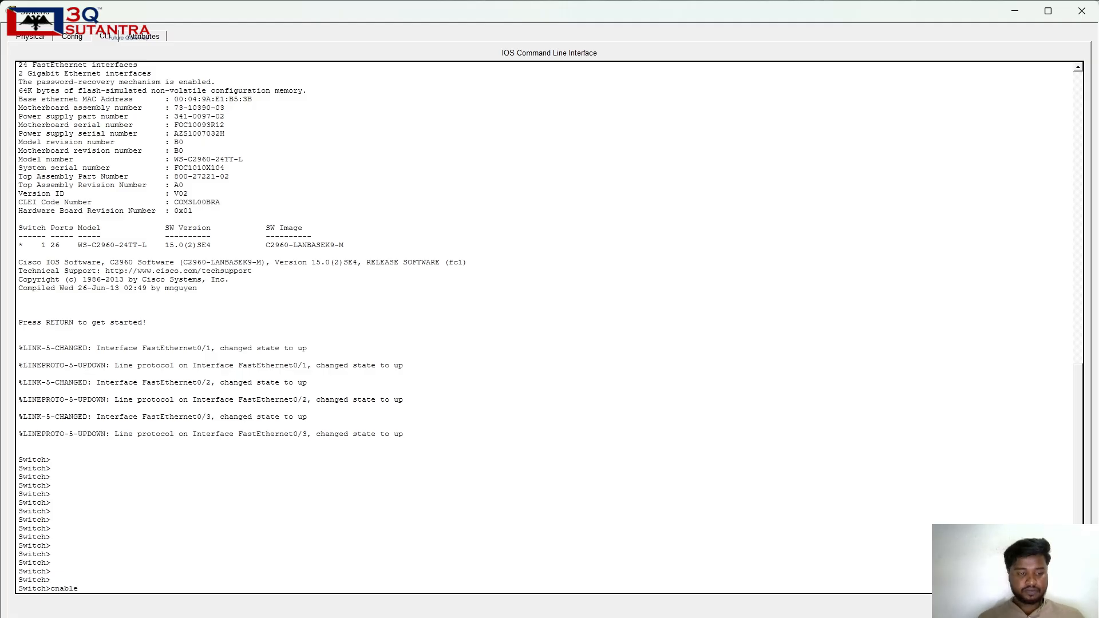
{"action": "key", "text": "Return"}
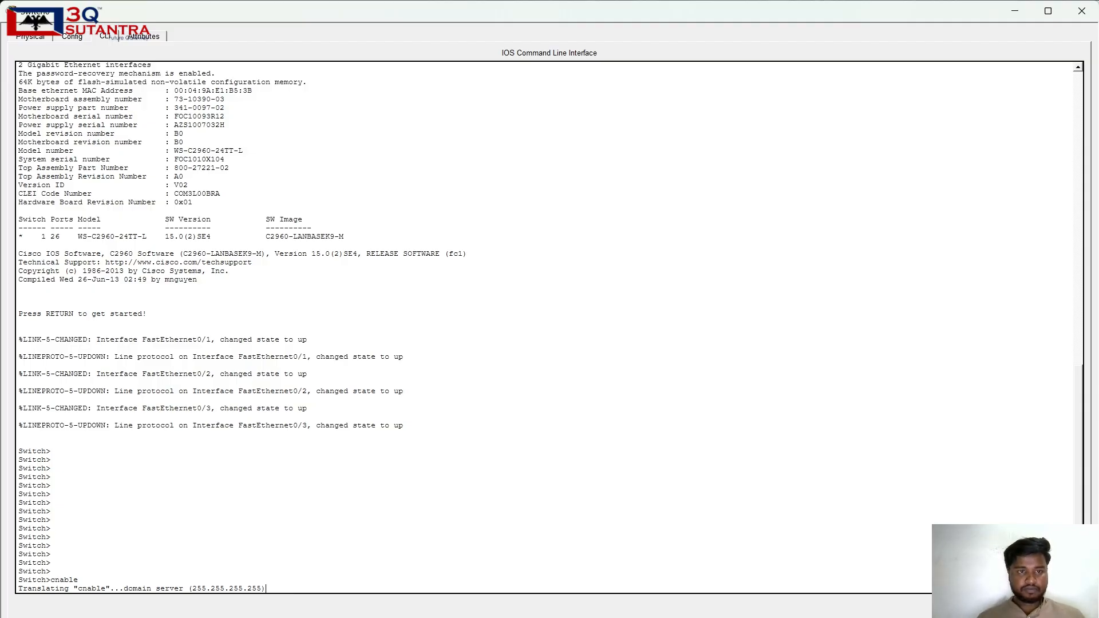
{"action": "left_click", "coordinate": [1084, 9]}
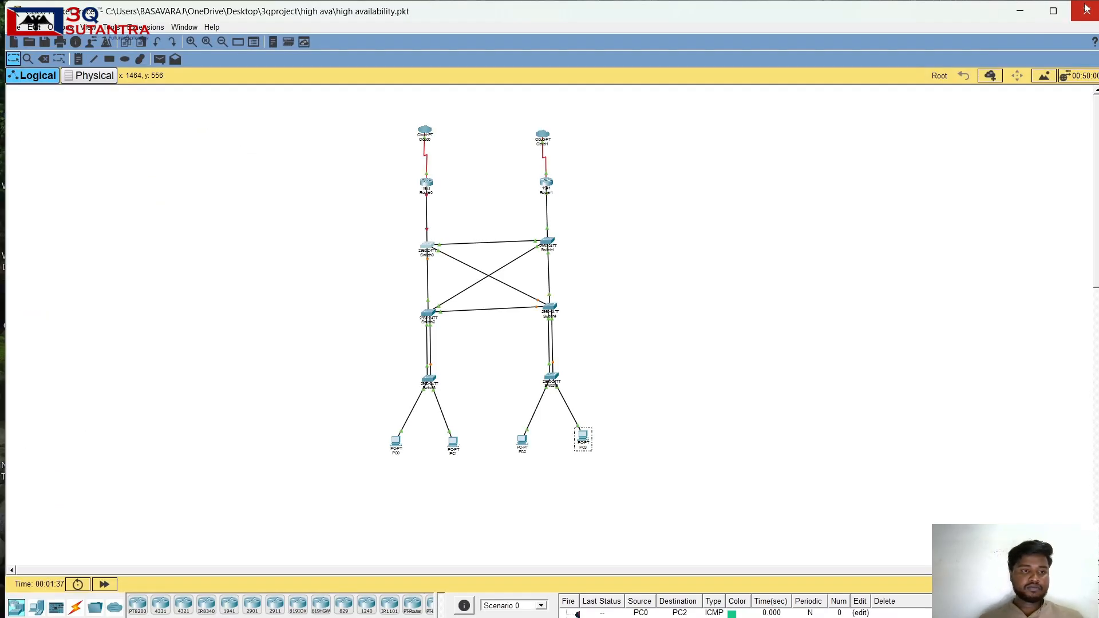
Open the command line of Router0 and enter global configuration mode through privileged mode.
{"action": "left_click", "coordinate": [426, 185]}
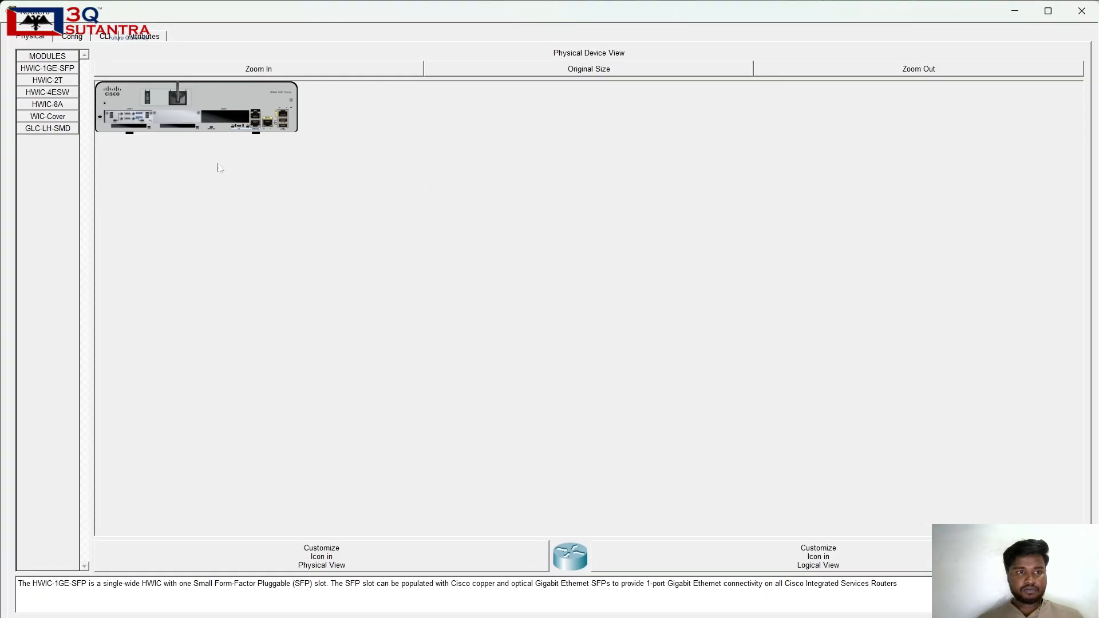
{"action": "left_click", "coordinate": [108, 38]}
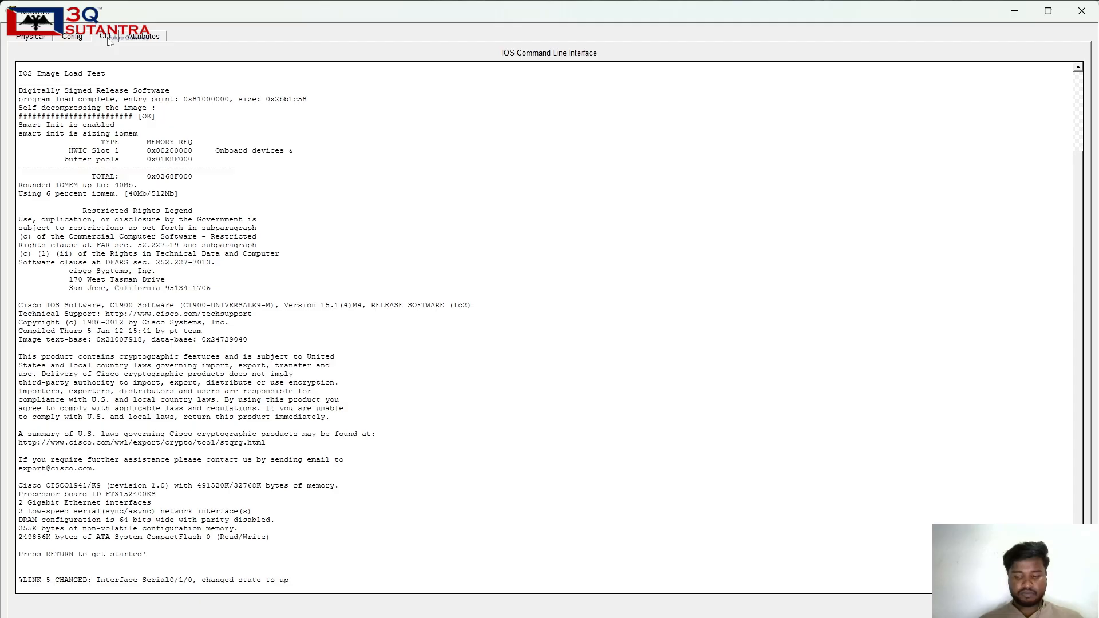
{"action": "key", "text": "Return"}
{"action": "key", "text": "Return"}
{"action": "key", "text": "Return"}
{"action": "key", "text": "Return"}
{"action": "key", "text": "Return"}
{"action": "key", "text": "Return"}
{"action": "key", "text": "Return"}
{"action": "key", "text": "Return"}
{"action": "key", "text": "Return"}
{"action": "key", "text": "Return"}
{"action": "key", "text": "Return"}
{"action": "key", "text": "Return"}
{"action": "key", "text": "Return"}
{"action": "key", "text": "Return"}
{"action": "key", "text": "Return"}
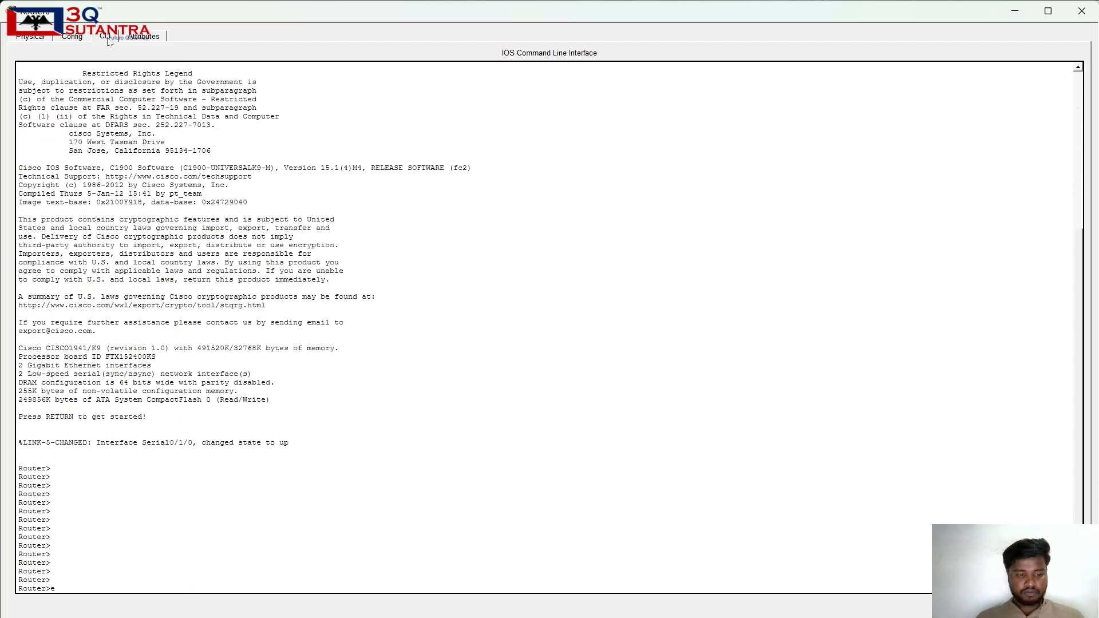
{"action": "type", "text": "en"}
{"action": "key", "text": "Return"}
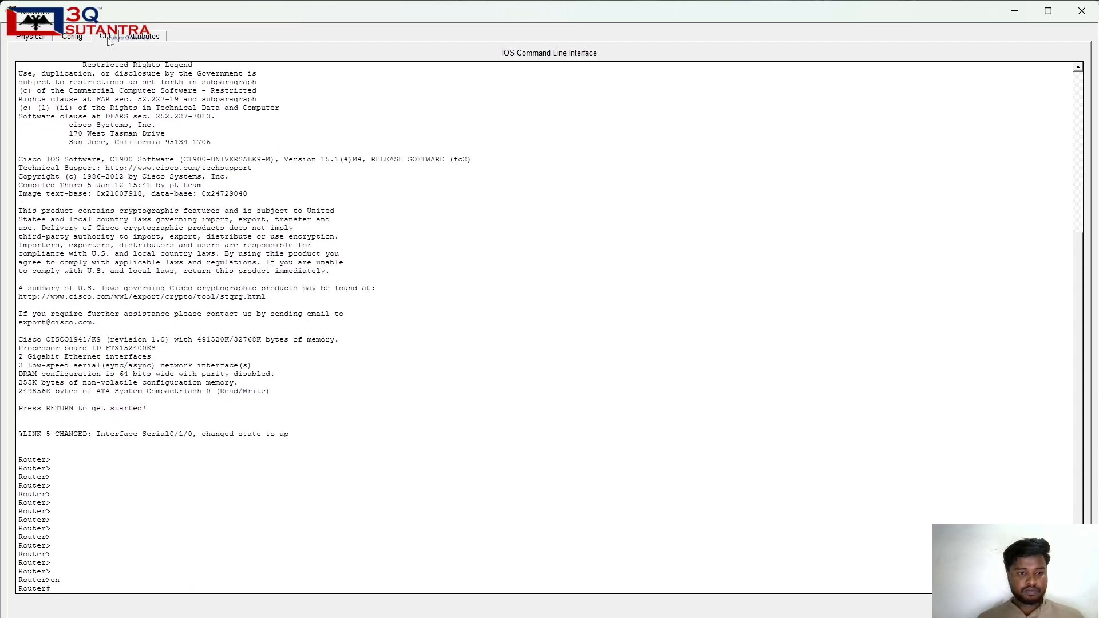
{"action": "type", "text": "co"}
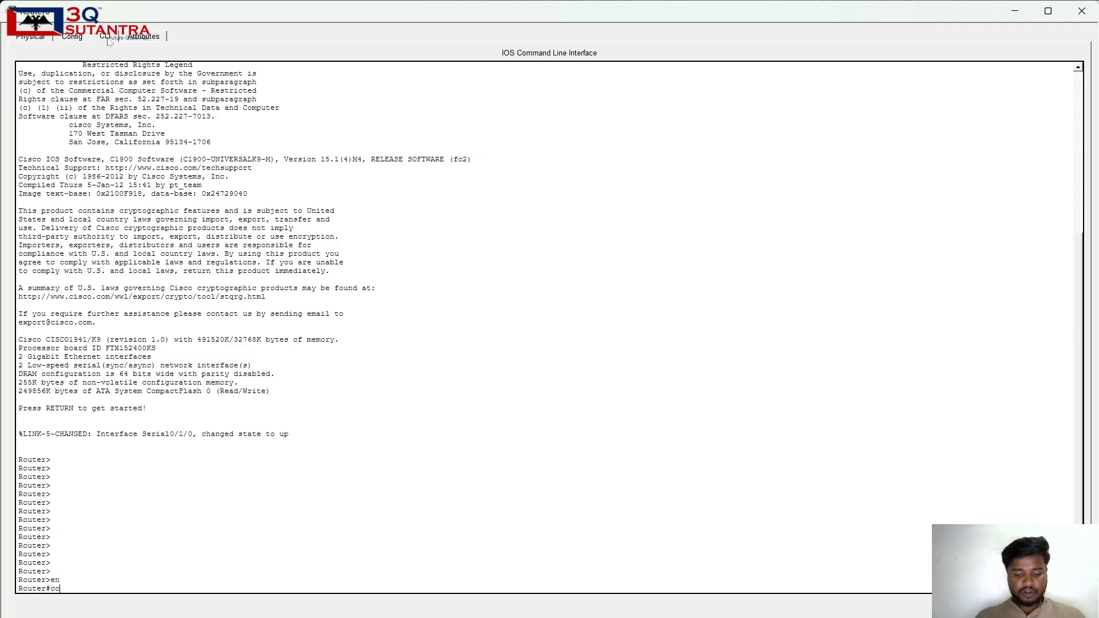
{"action": "type", "text": "nfigure t"}
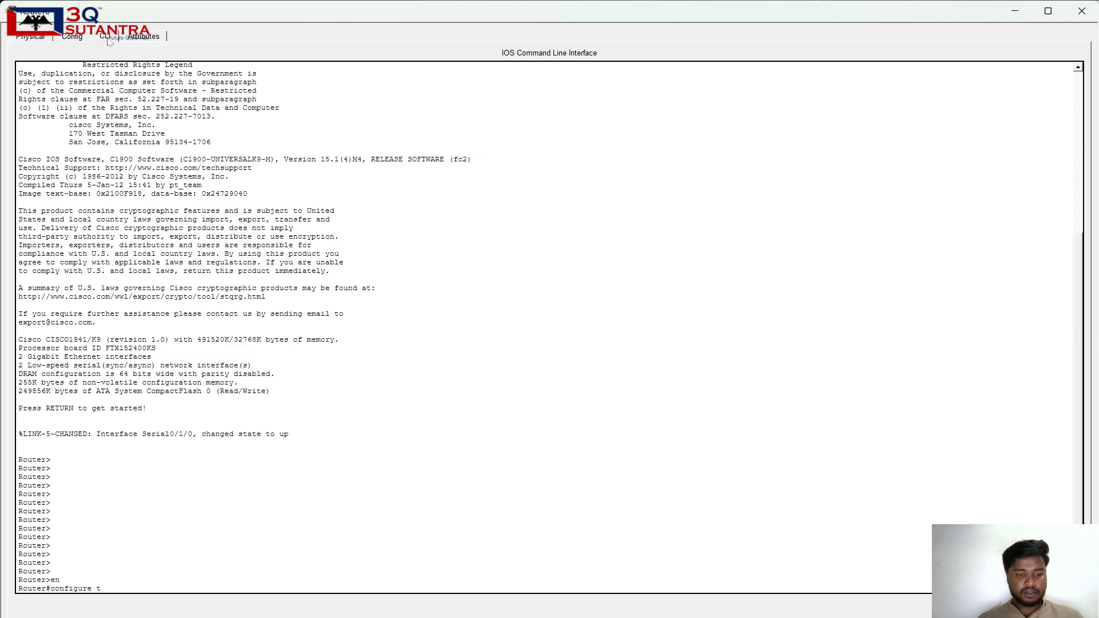
{"action": "key", "text": "Return"}
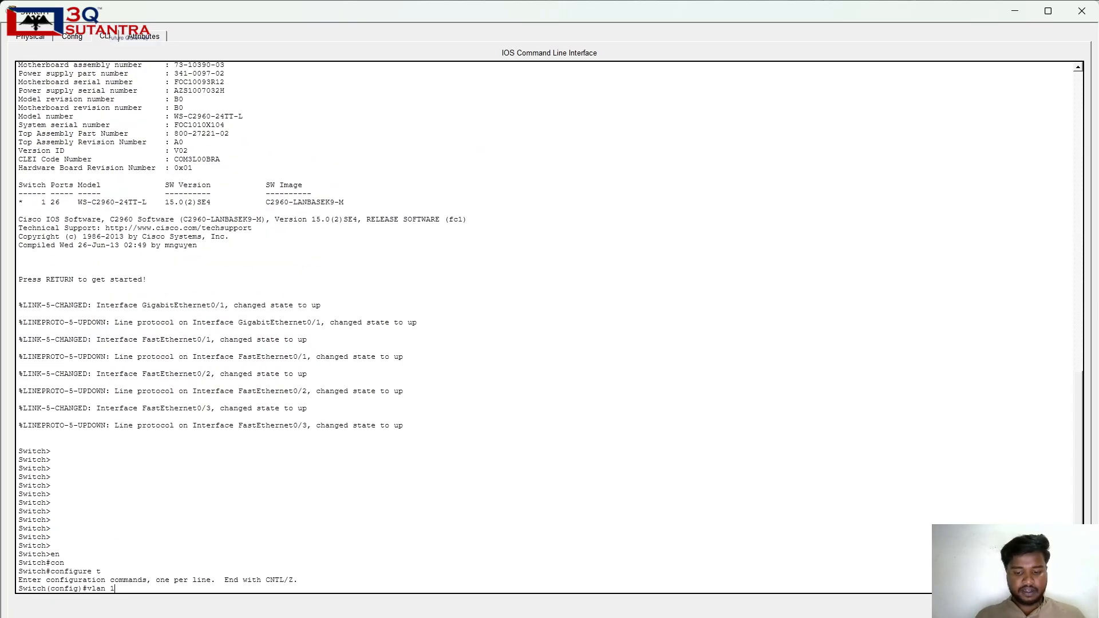
Create VLAN 10 and VLAN 20 in the switch's global configuration.
{"action": "type", "text": "0"}
{"action": "key", "text": "Return"}
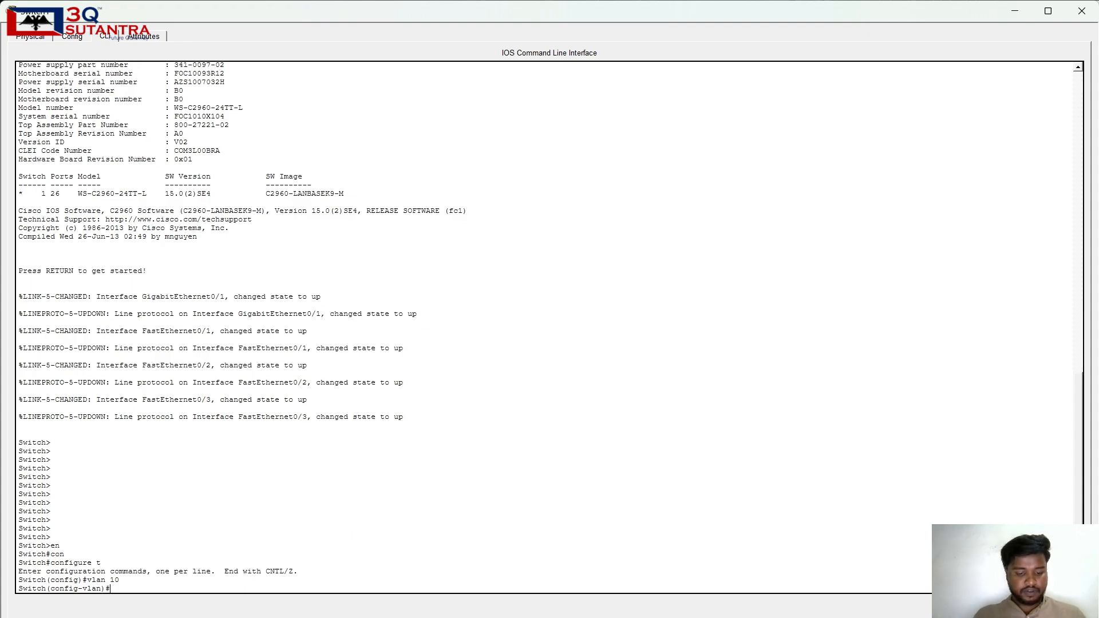
{"action": "type", "text": "vlan 20"}
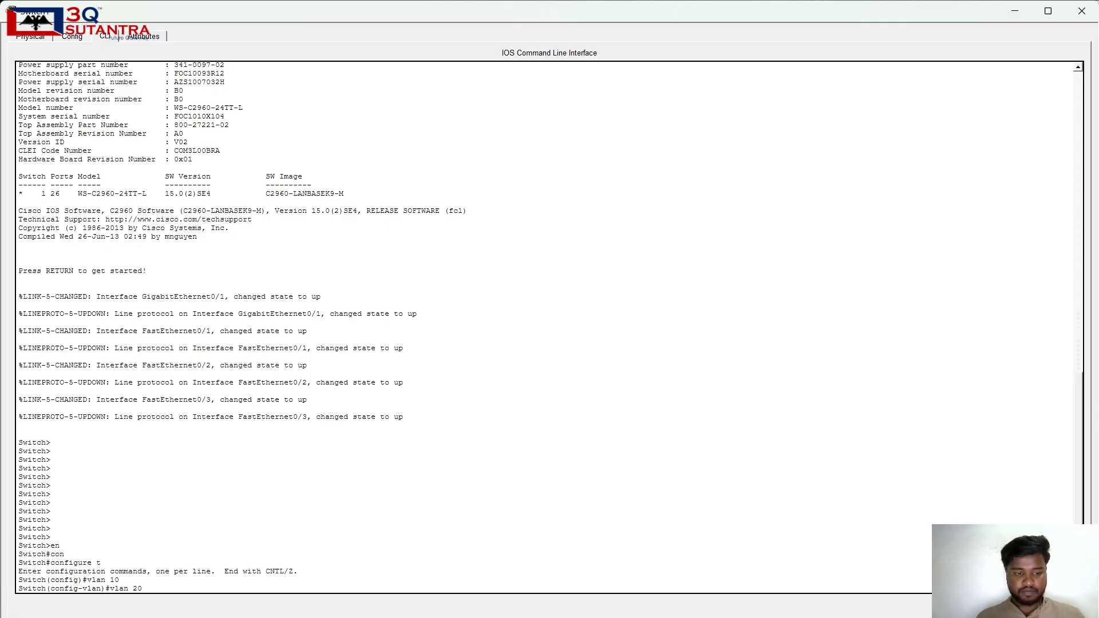
{"action": "key", "text": "Return"}
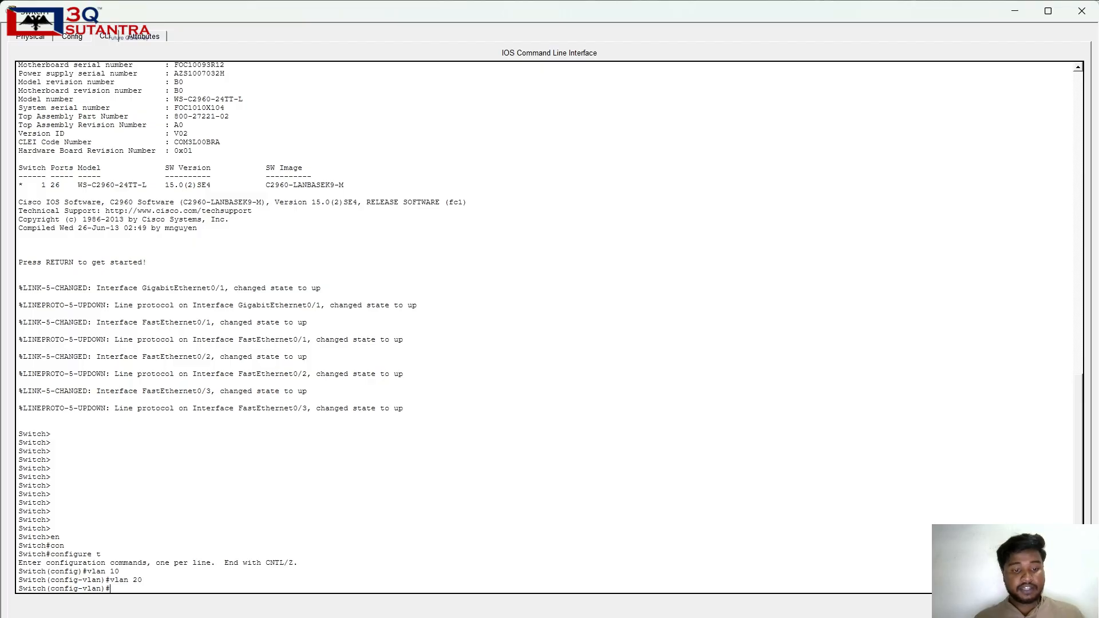
{"action": "key", "text": "Return"}
{"action": "key", "text": "Return"}
{"action": "key", "text": "Return"}
{"action": "key", "text": "Return"}
{"action": "key", "text": "Return"}
{"action": "key", "text": "Return"}
{"action": "key", "text": "Return"}
{"action": "key", "text": "Return"}
{"action": "key", "text": "Return"}
{"action": "key", "text": "Return"}
{"action": "key", "text": "Return"}
{"action": "key", "text": "Return"}
{"action": "key", "text": "Return"}
{"action": "key", "text": "Return"}
{"action": "key", "text": "Return"}
{"action": "key", "text": "Return"}
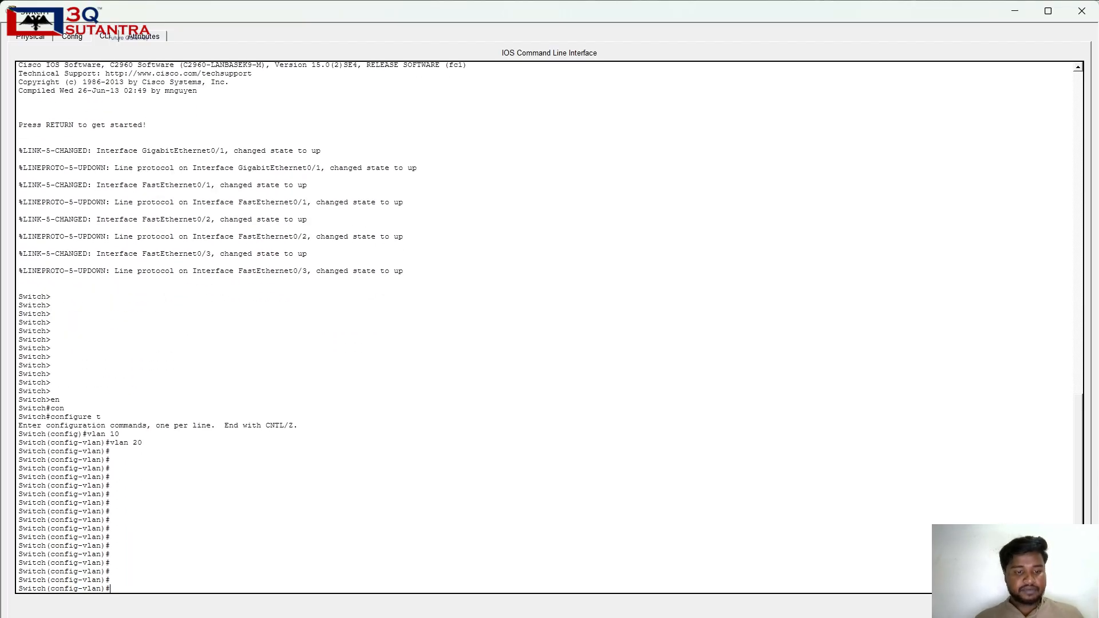
Enter interface configuration mode for port g0/1 on the switch.
{"action": "type", "text": "in"}
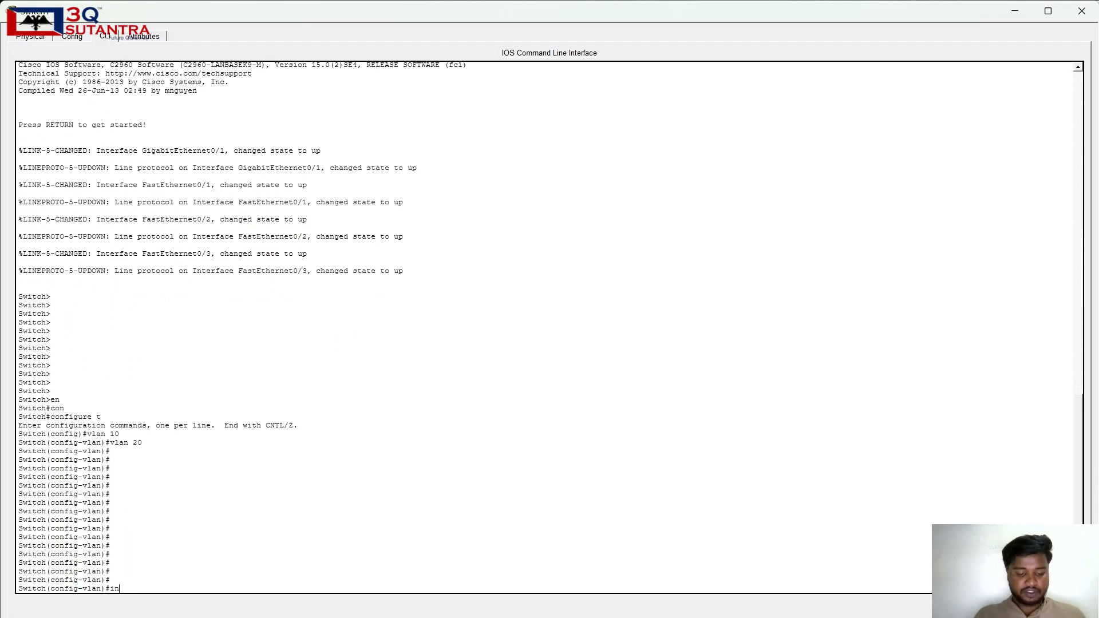
{"action": "type", "text": "terface"}
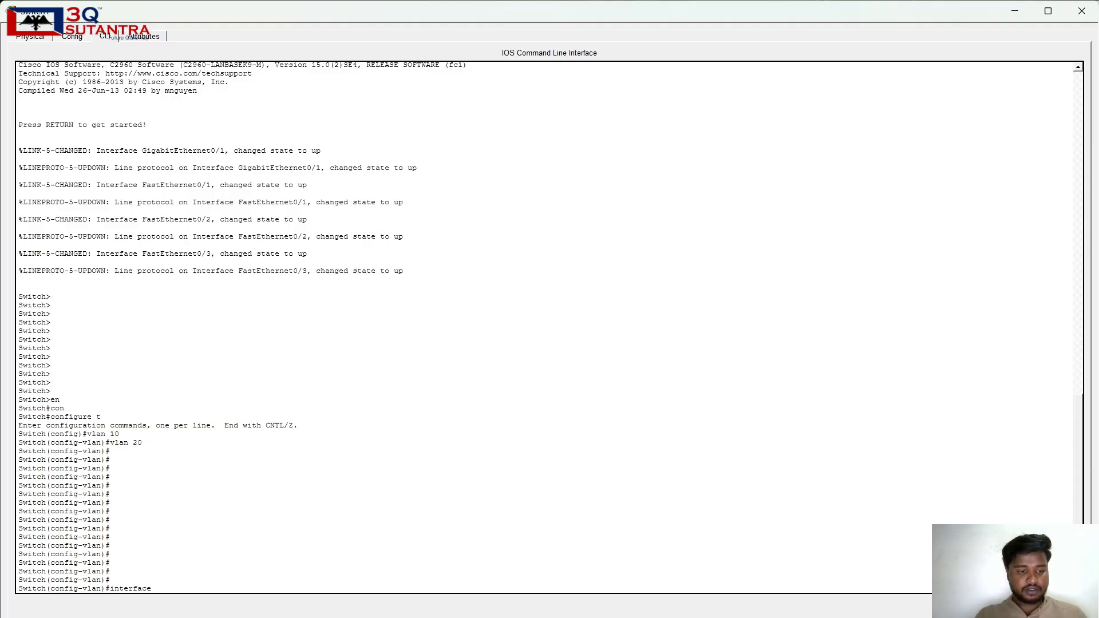
{"action": "type", "text": " g0/1"}
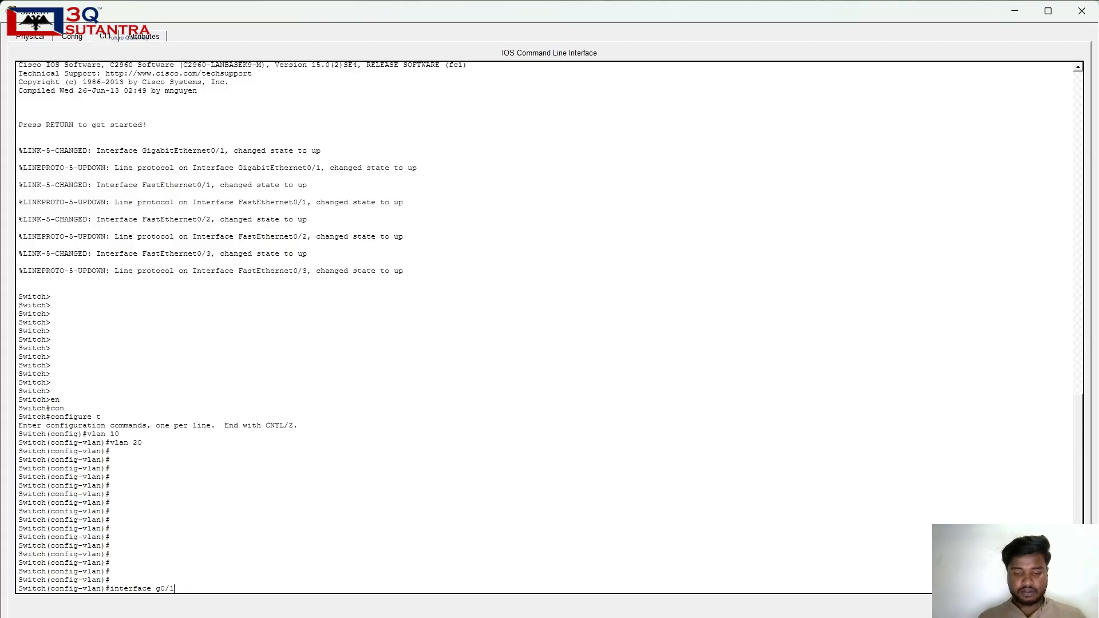
{"action": "key", "text": "Return"}
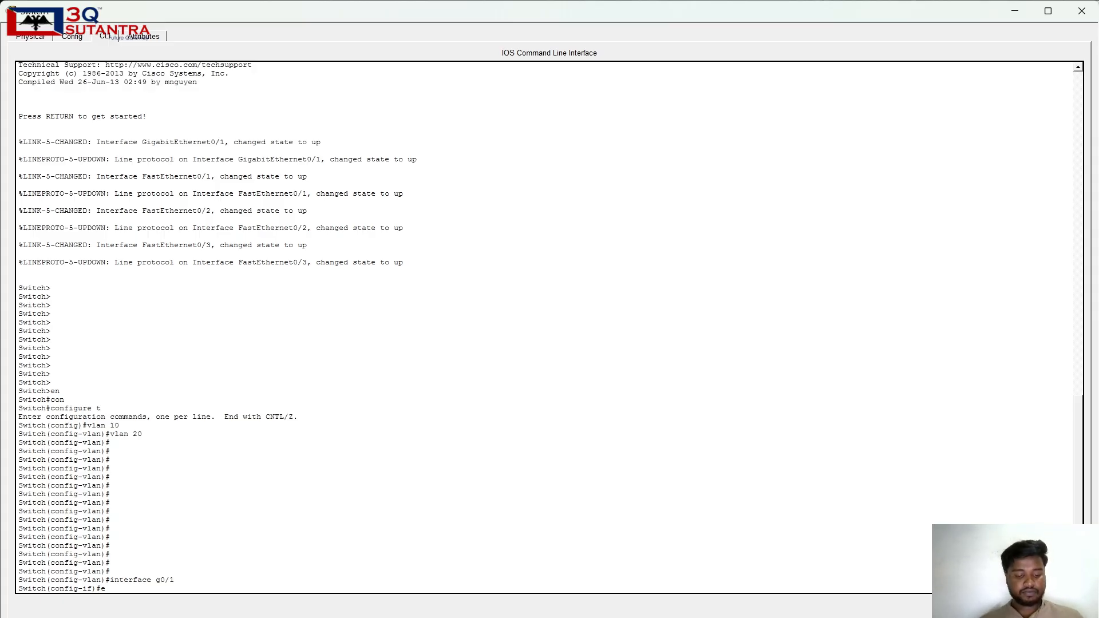
Leave the switch's configuration modes and return to the privileged prompt.
{"action": "key", "text": "Return"}
{"action": "key", "text": "Return"}
{"action": "key", "text": "Return"}
{"action": "key", "text": "Return"}
{"action": "key", "text": "Return"}
{"action": "key", "text": "Return"}
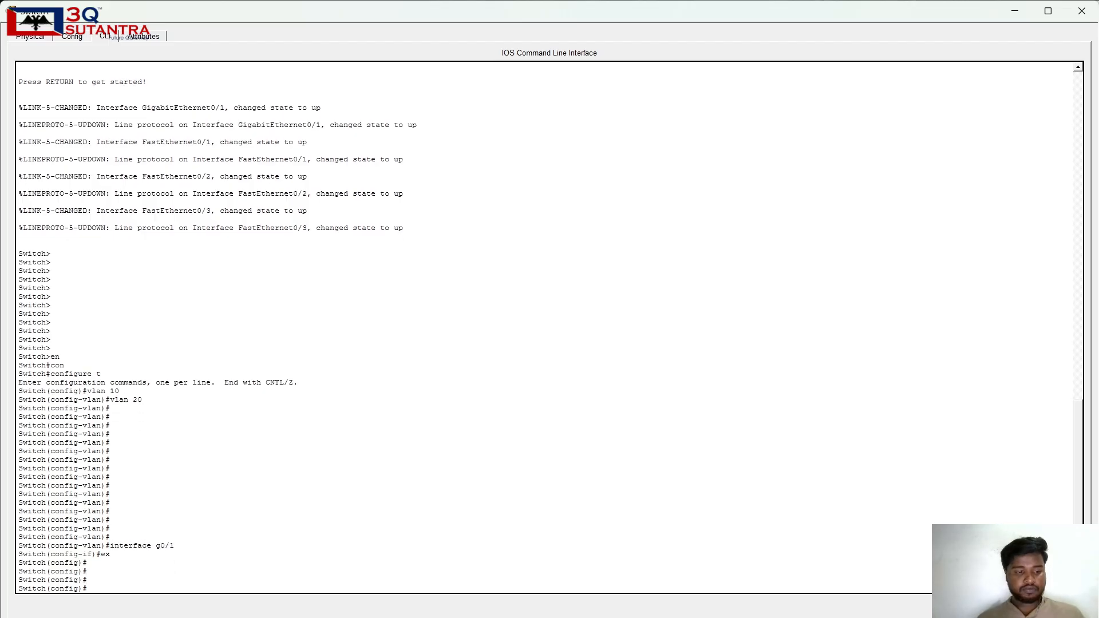
{"action": "type", "text": "ex"}
{"action": "key", "text": "Return"}
{"action": "key", "text": "Return"}
{"action": "key", "text": "Return"}
{"action": "key", "text": "Return"}
{"action": "key", "text": "Return"}
{"action": "key", "text": "Return"}
{"action": "key", "text": "Return"}
{"action": "key", "text": "Return"}
{"action": "key", "text": "Return"}
{"action": "key", "text": "Return"}
{"action": "key", "text": "Return"}
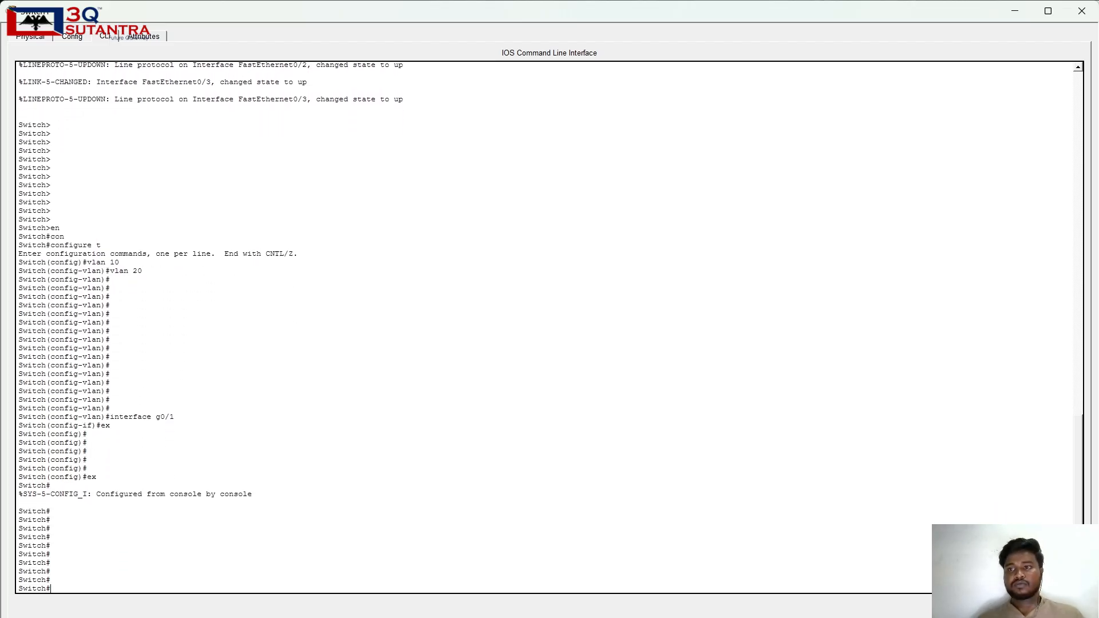
{"action": "left_click", "coordinate": [1006, 10]}
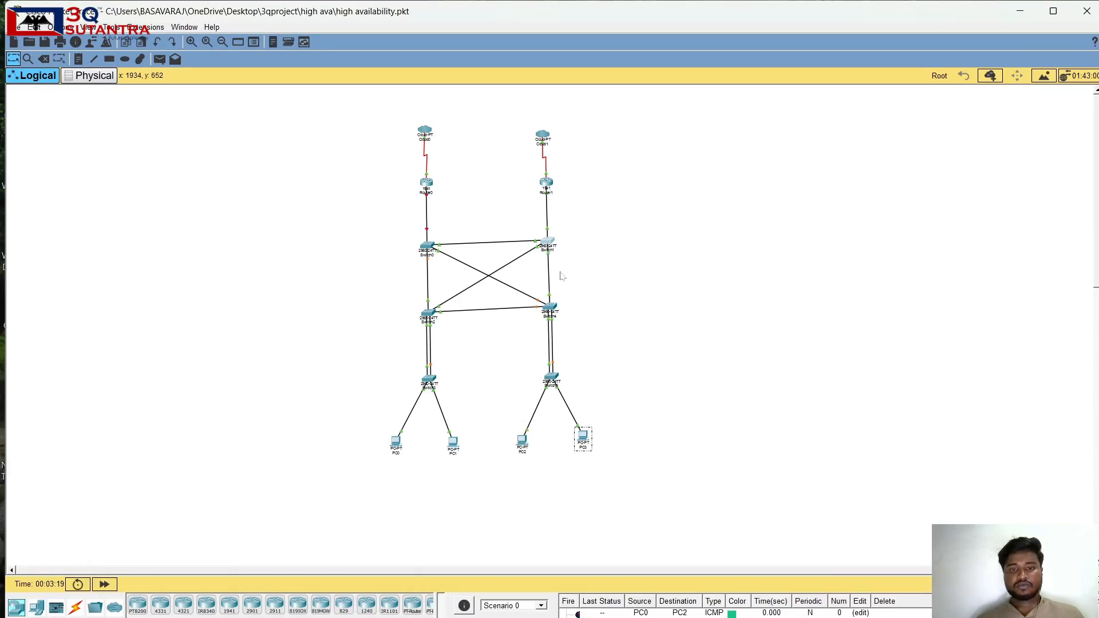
{"action": "left_click", "coordinate": [552, 248]}
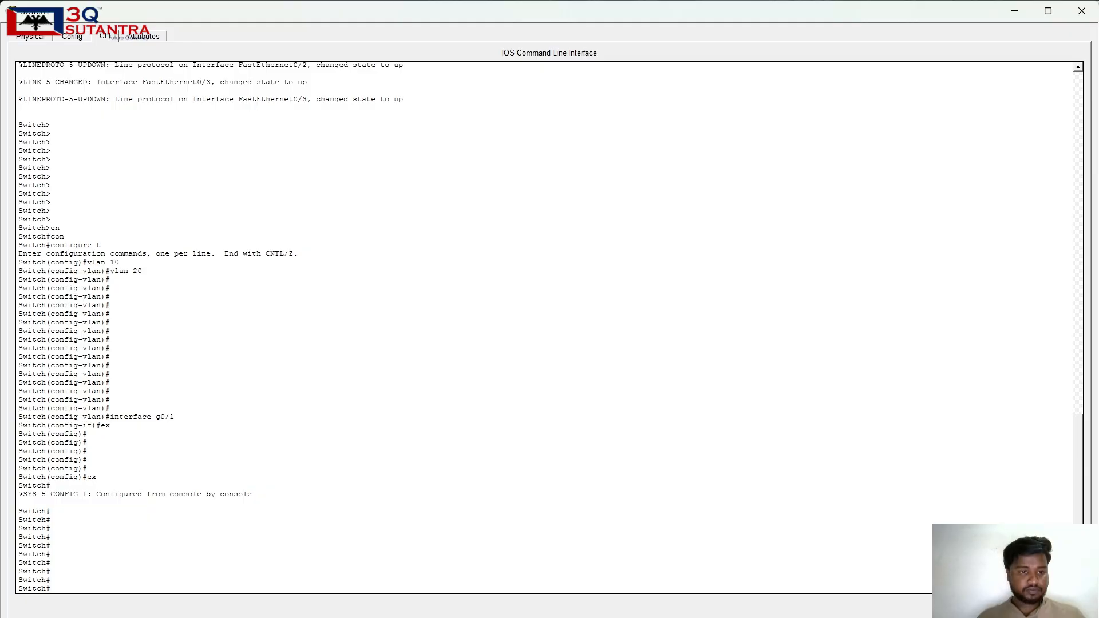
{"action": "left_click_drag", "start_coordinate": [50, 486], "coordinate": [51, 546]}
{"action": "left_click", "coordinate": [52, 546]}
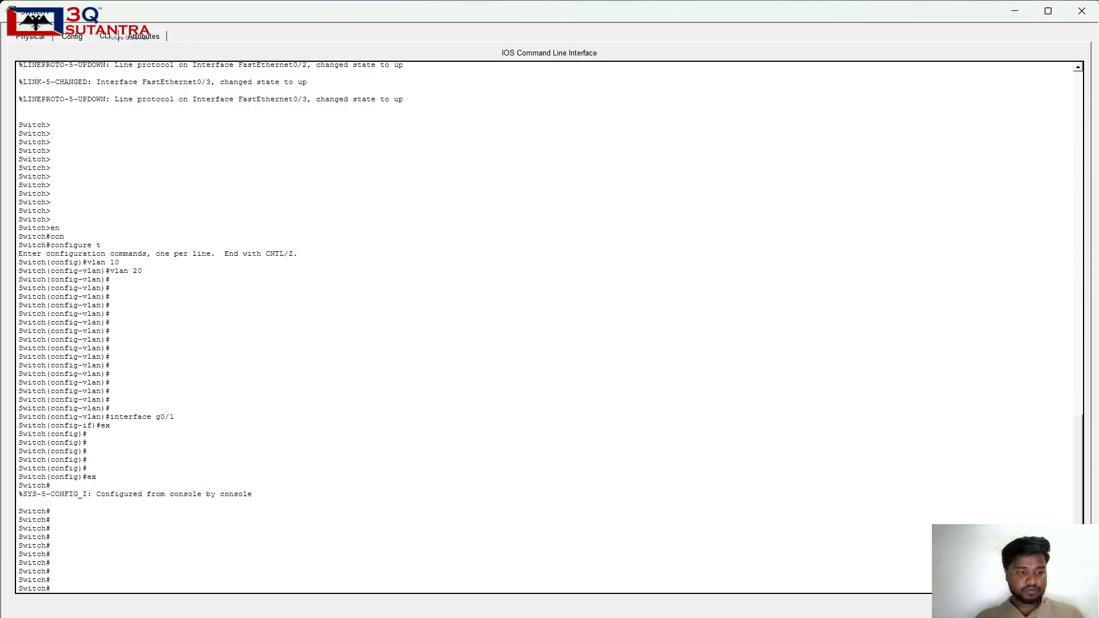
{"action": "key", "text": "Return"}
{"action": "key", "text": "Return"}
{"action": "key", "text": "Return"}
{"action": "key", "text": "Return"}
{"action": "key", "text": "Return"}
{"action": "key", "text": "Return"}
{"action": "key", "text": "Return"}
{"action": "key", "text": "Return"}
{"action": "key", "text": "Return"}
{"action": "key", "text": "Return"}
{"action": "key", "text": "Return"}
{"action": "key", "text": "Return"}
{"action": "key", "text": "Return"}
{"action": "key", "text": "Return"}
{"action": "key", "text": "Return"}
{"action": "key", "text": "Return"}
{"action": "key", "text": "Return"}
{"action": "key", "text": "Return"}
{"action": "key", "text": "Return"}
{"action": "key", "text": "Return"}
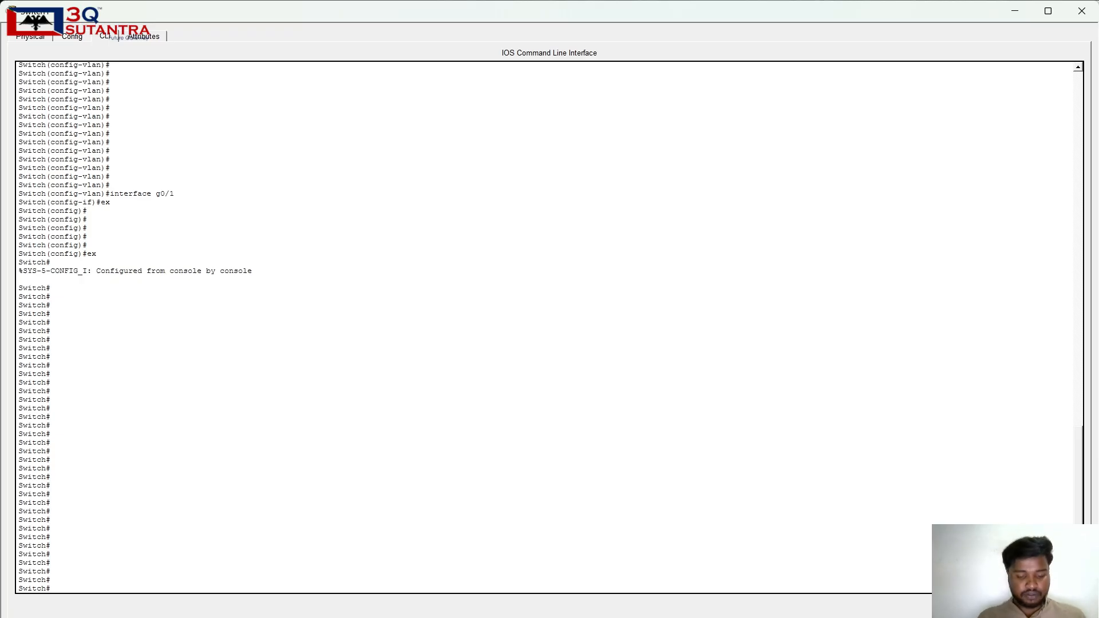
Enter global configuration mode on the switch below Router1 with the enable and configure terminal commands.
{"action": "type", "text": "en"}
{"action": "key", "text": "Return"}
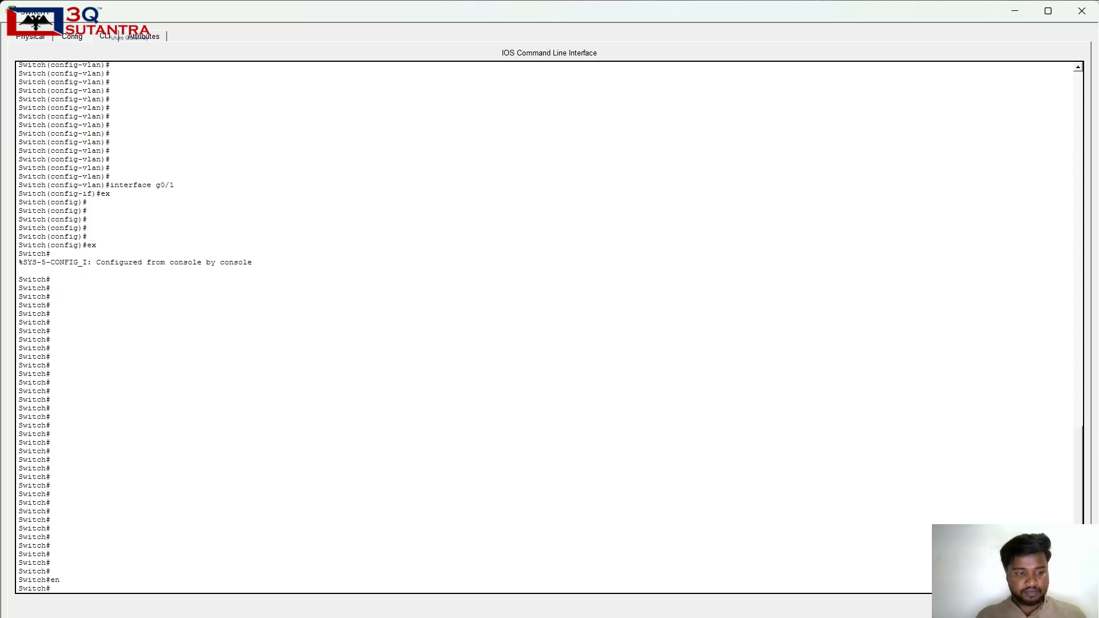
{"action": "type", "text": "config"}
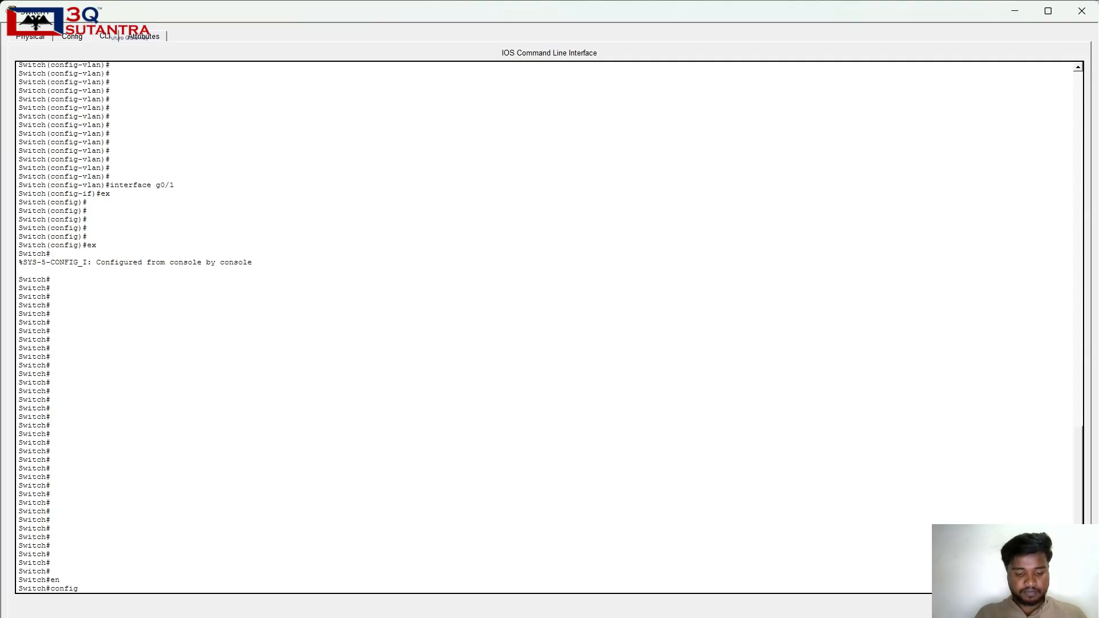
{"action": "type", "text": "ure t"}
{"action": "key", "text": "Return"}
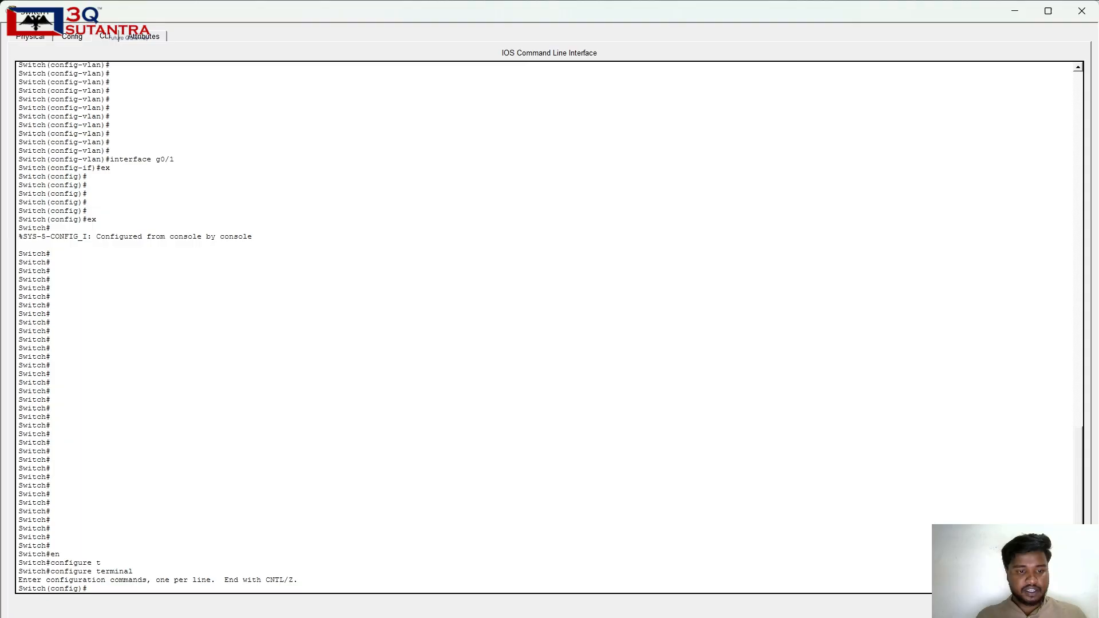
Create VLAN 10 on the switch and name it van1.
{"action": "type", "text": "vlan"}
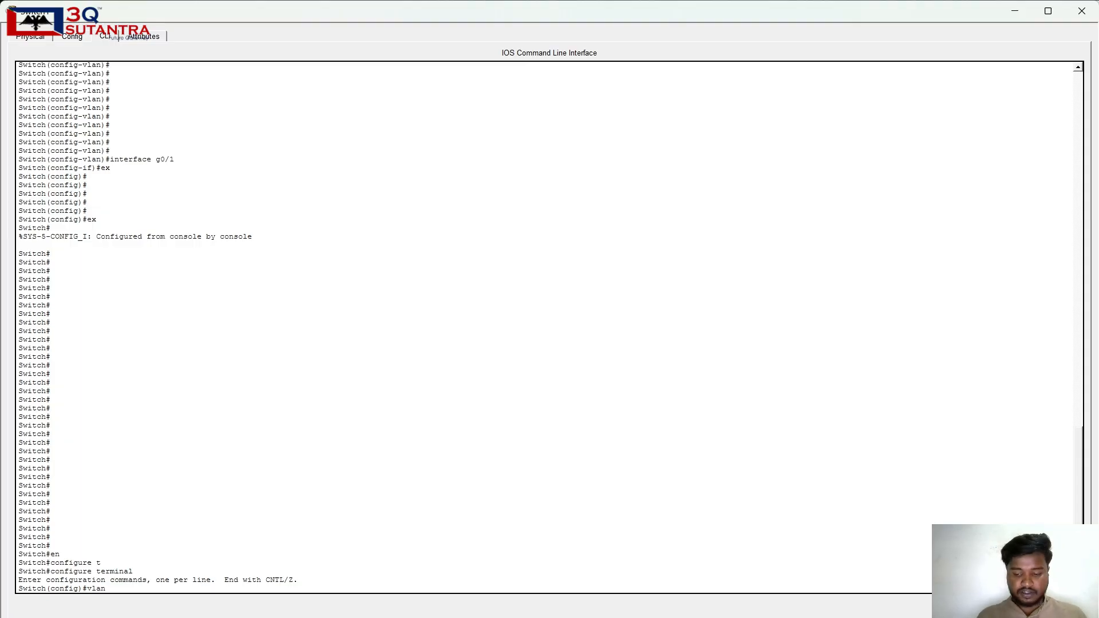
{"action": "type", "text": " 10"}
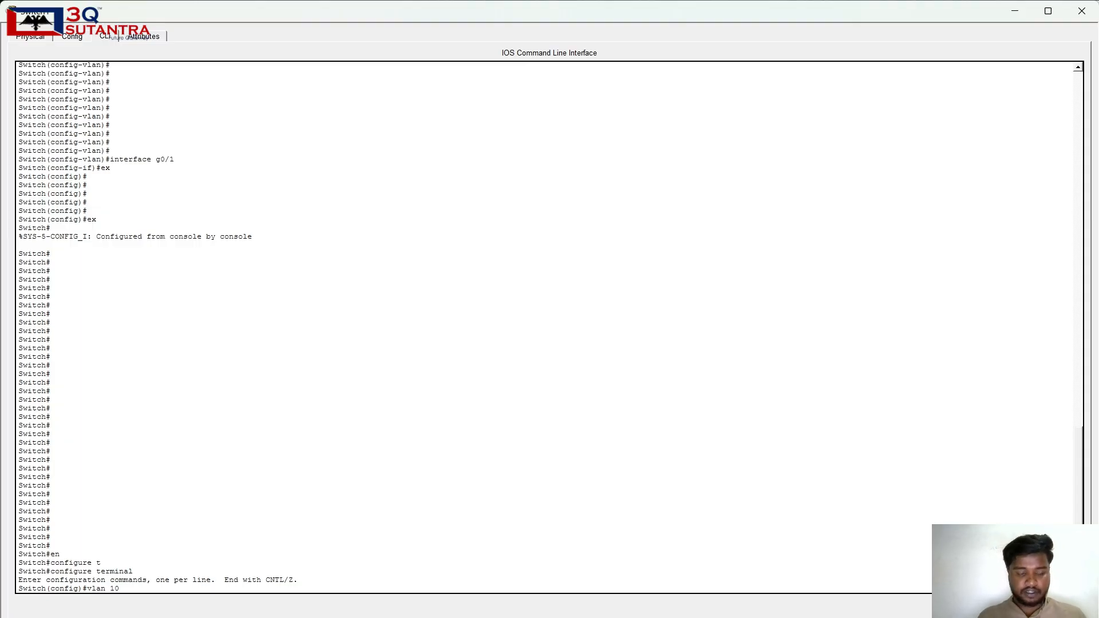
{"action": "key", "text": "Return"}
{"action": "type", "text": "name vsl"}
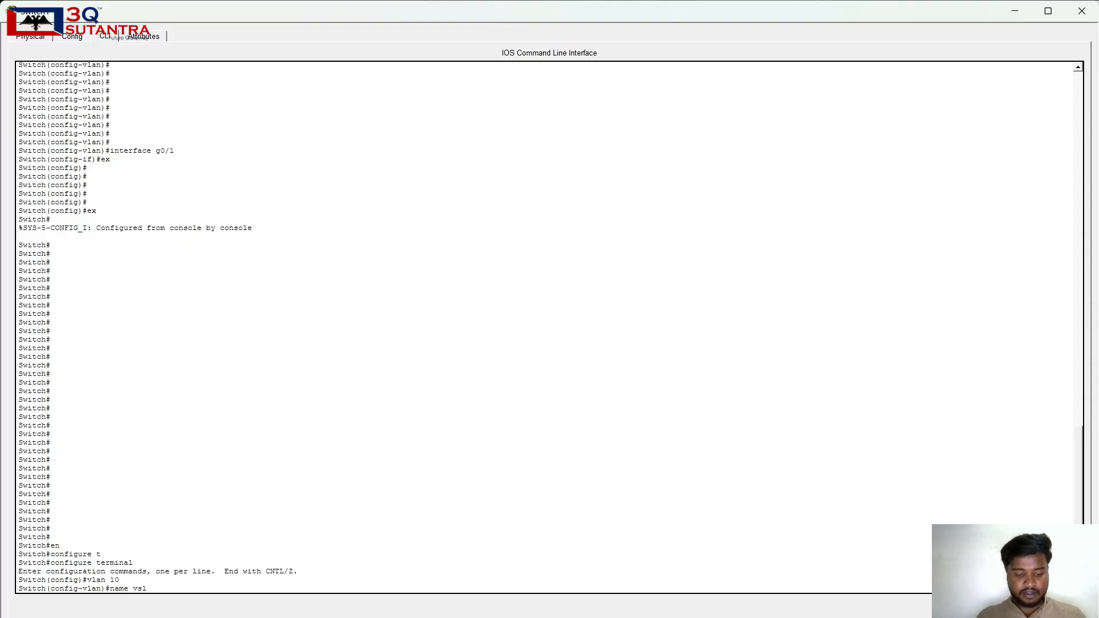
{"action": "key", "text": "BackSpace"}
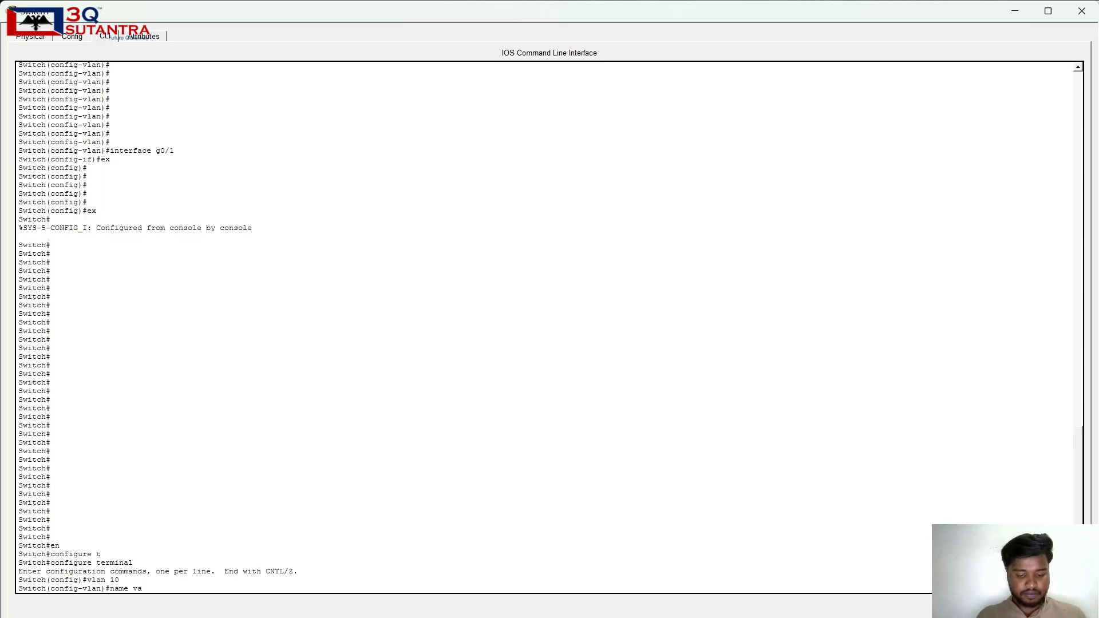
{"action": "type", "text": "l"}
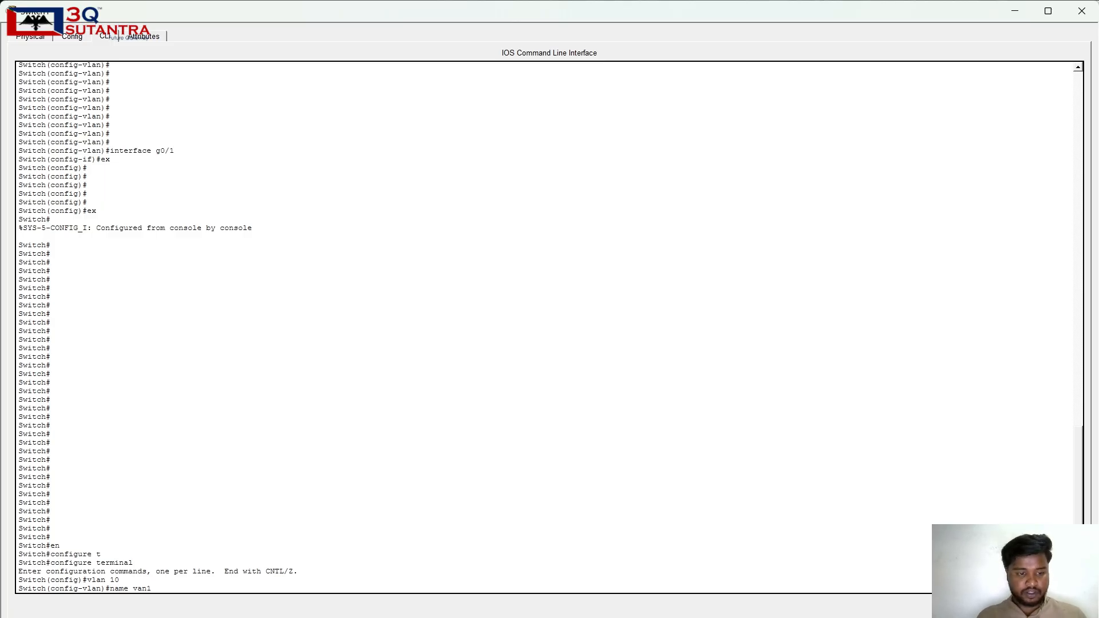
{"action": "key", "text": "Return"}
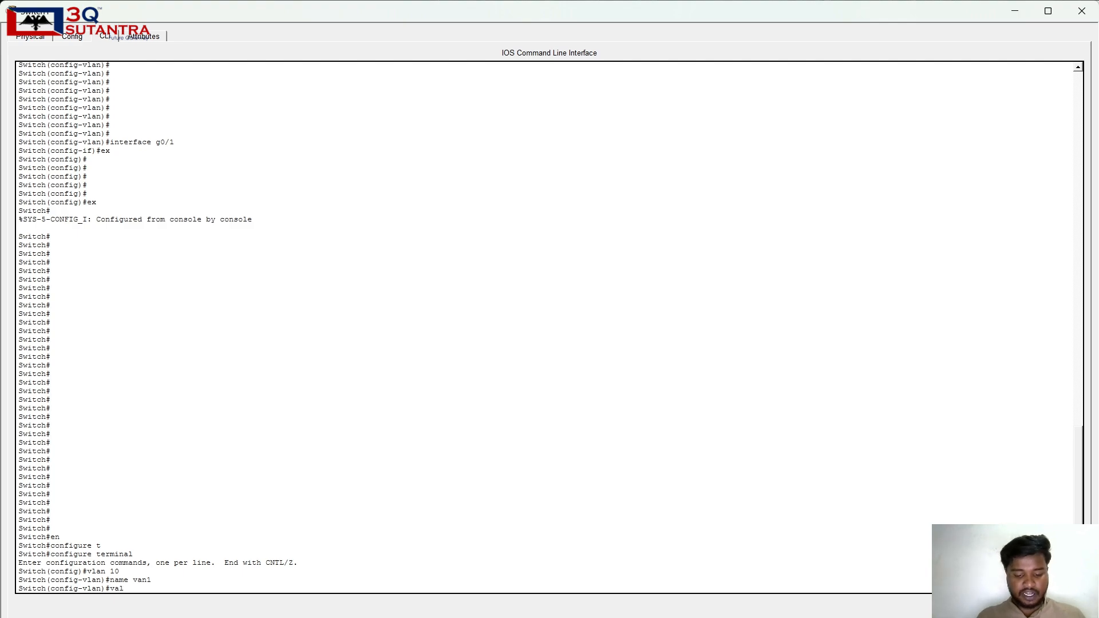
Create VLAN 20 on the switch and name it vlan2.
{"action": "key", "text": "BackSpace"}
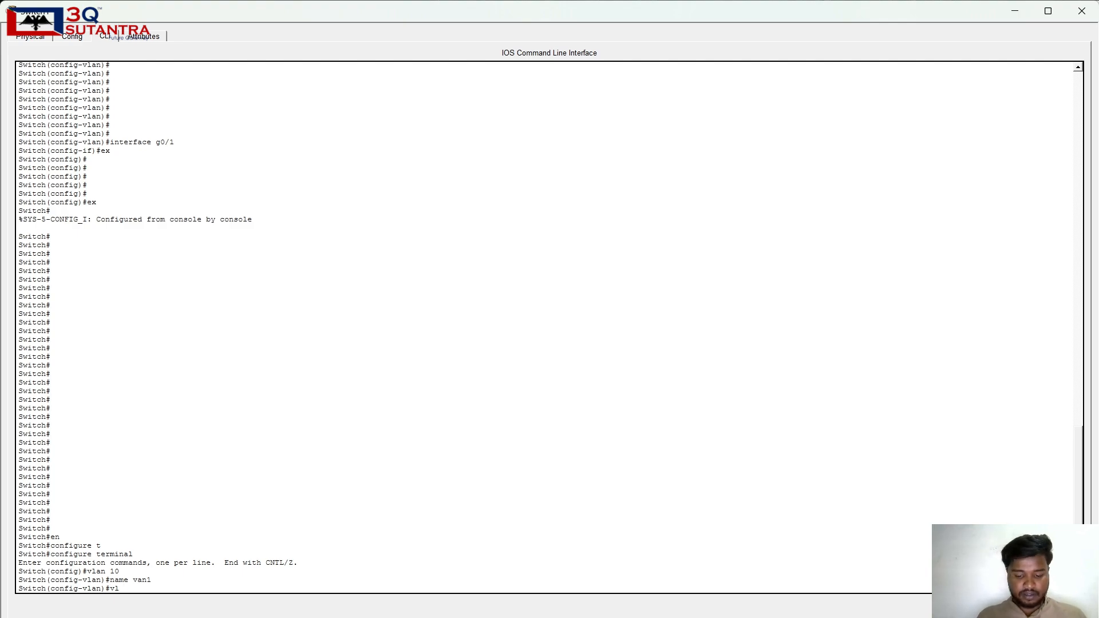
{"action": "type", "text": "lan"}
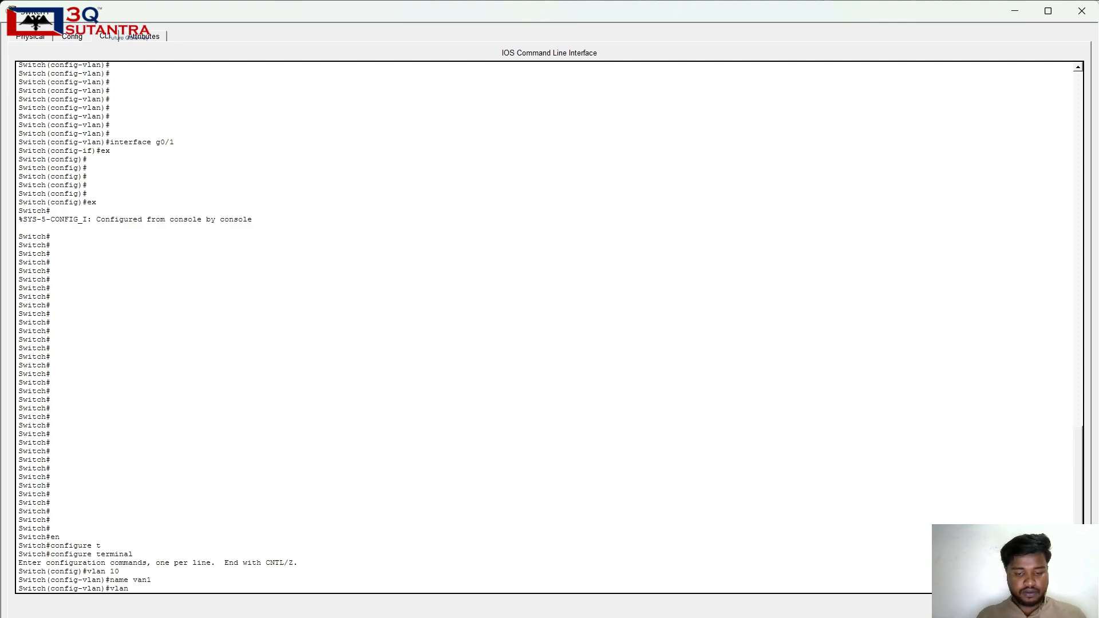
{"action": "type", "text": " 20"}
{"action": "key", "text": "Return"}
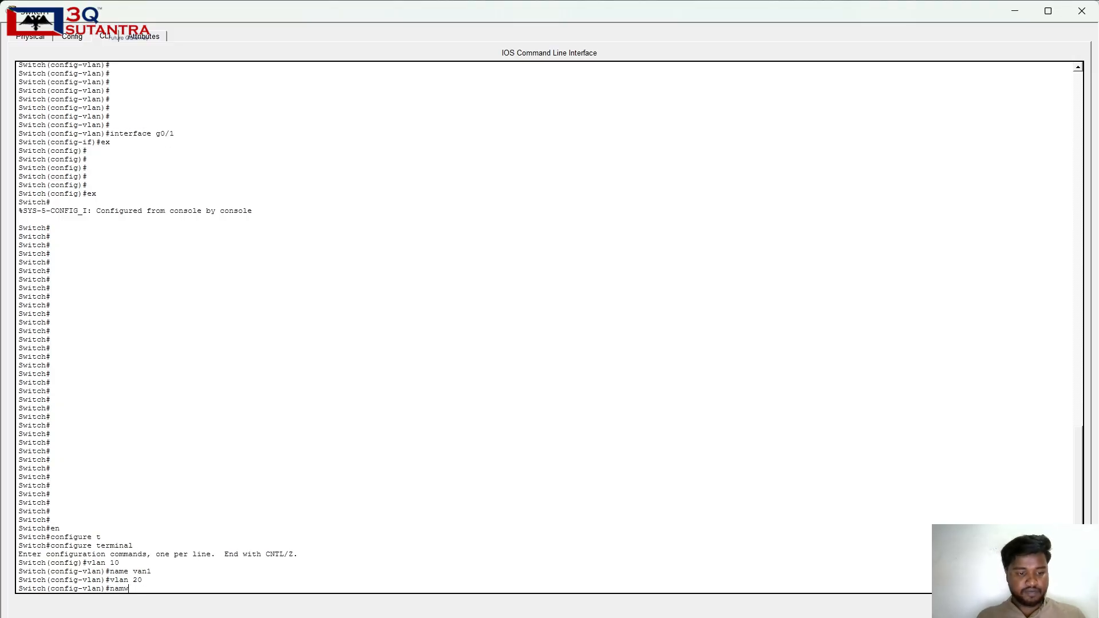
{"action": "type", "text": "nam"}
{"action": "key", "text": "BackSpace"}
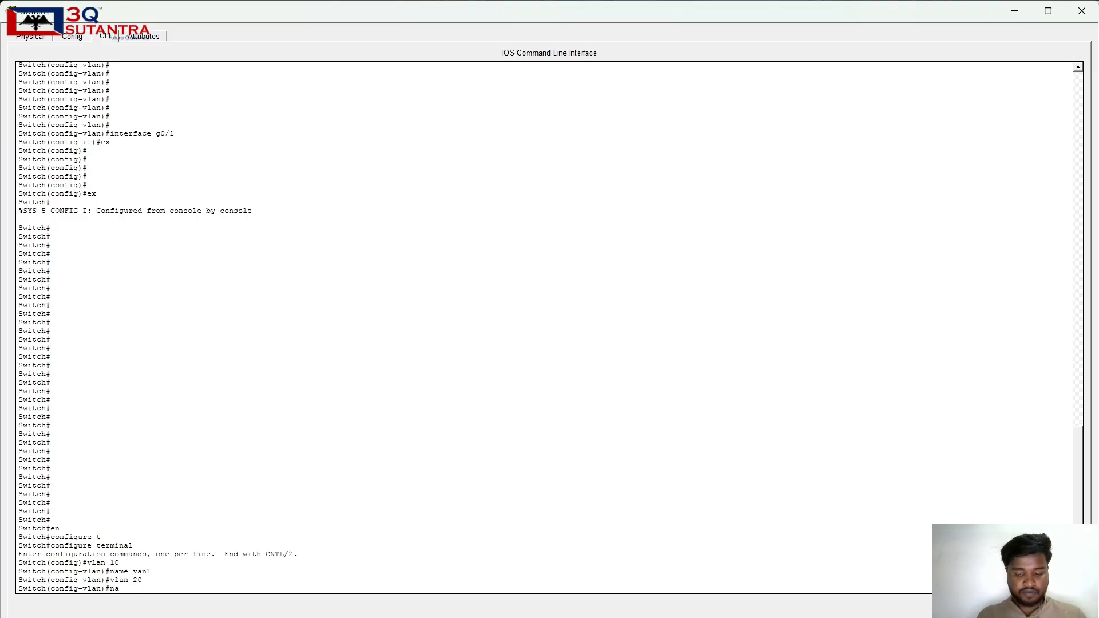
{"action": "type", "text": "me vlan2"}
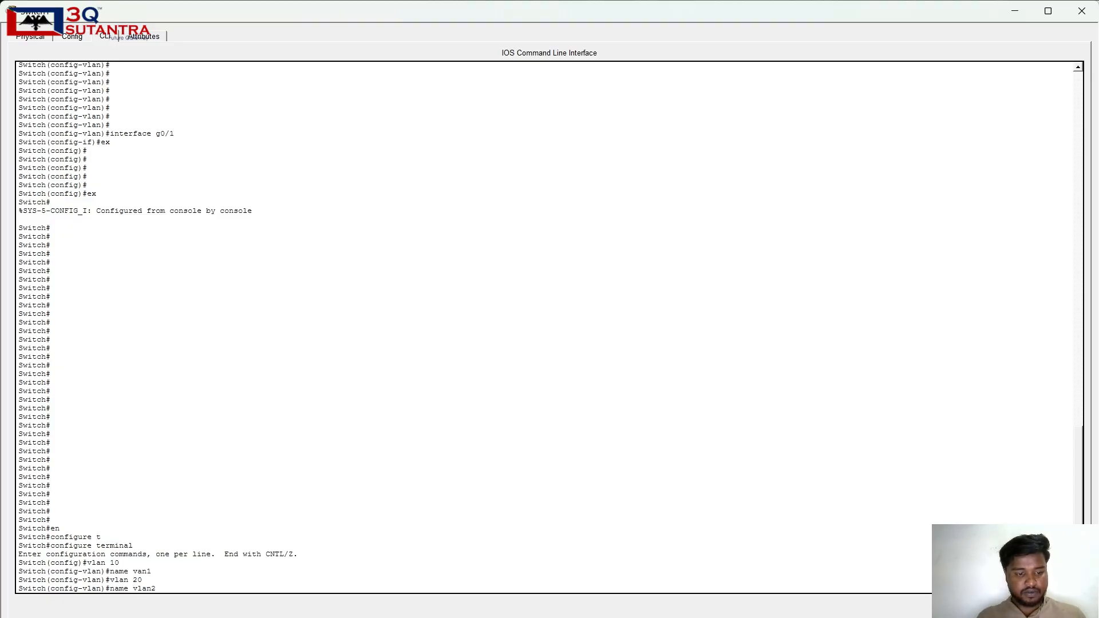
{"action": "key", "text": "Return"}
{"action": "key", "text": "Return"}
{"action": "key", "text": "Return"}
{"action": "key", "text": "Return"}
{"action": "key", "text": "Return"}
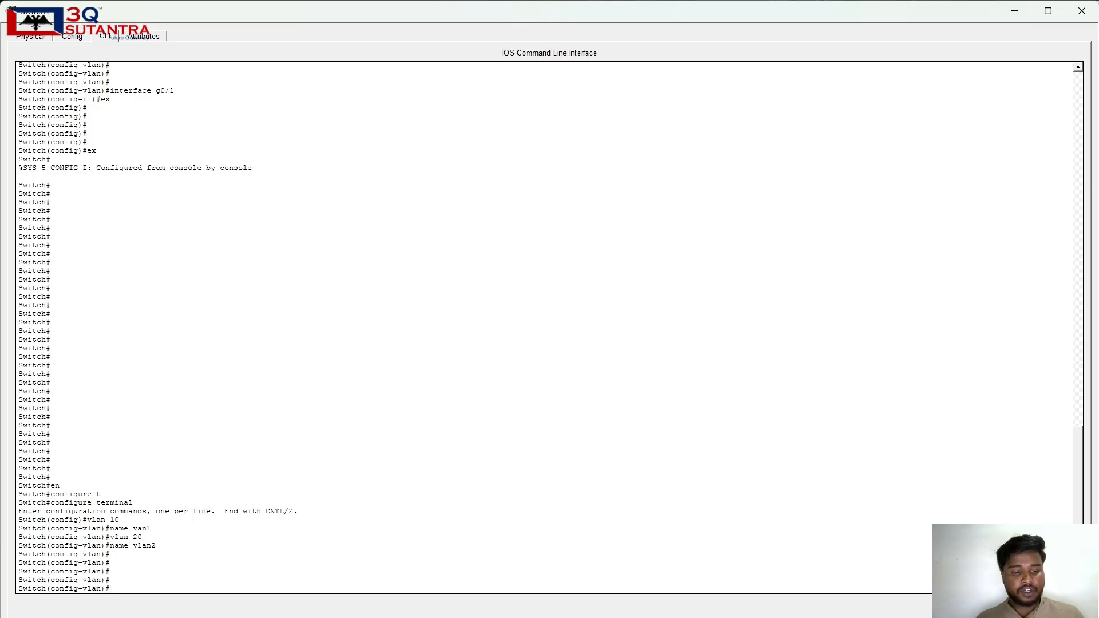
Exit VLAN configuration and global configuration to return to the privileged prompt.
{"action": "type", "text": "e"}
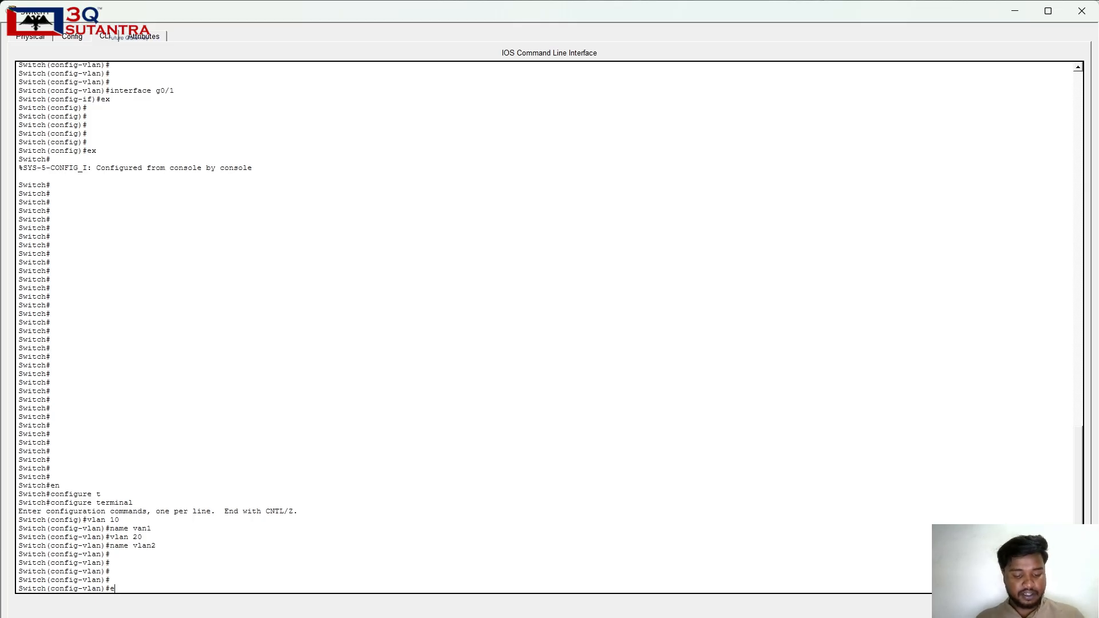
{"action": "type", "text": "xit"}
{"action": "key", "text": "Return"}
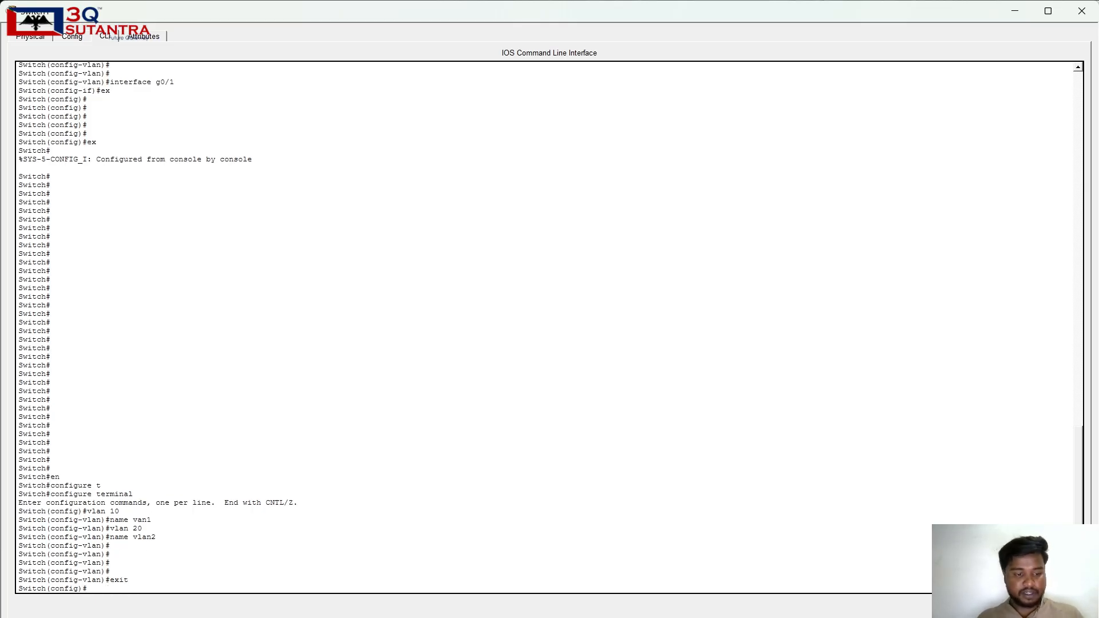
{"action": "type", "text": "exit"}
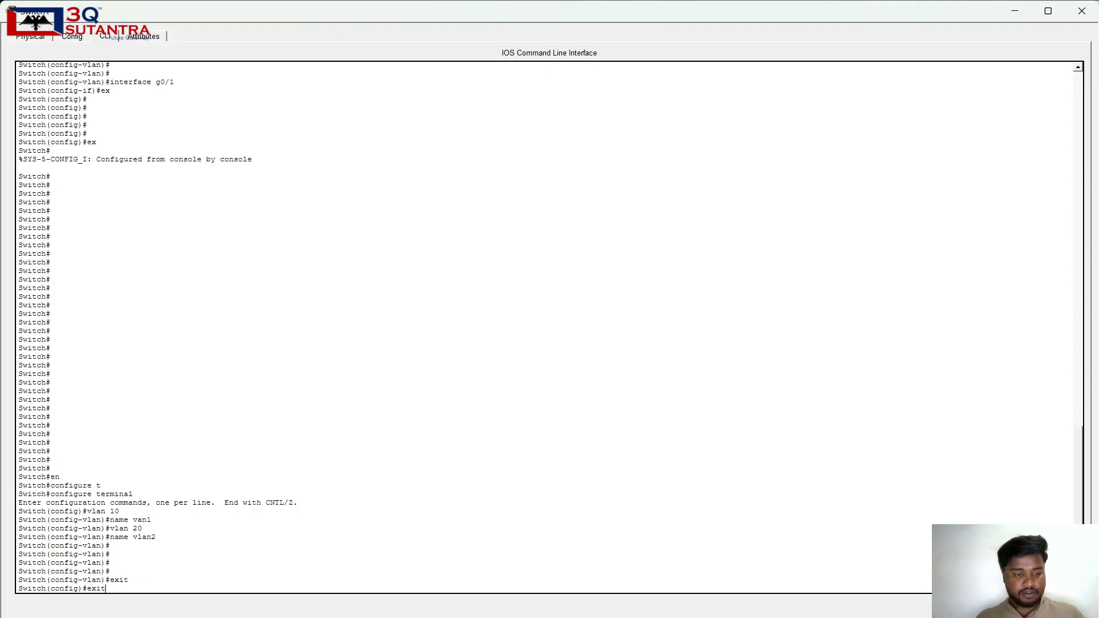
{"action": "key", "text": "Return"}
{"action": "key", "text": "Return"}
{"action": "key", "text": "Return"}
{"action": "key", "text": "Return"}
{"action": "key", "text": "Return"}
{"action": "key", "text": "Return"}
{"action": "key", "text": "Return"}
{"action": "key", "text": "Return"}
{"action": "key", "text": "Return"}
{"action": "key", "text": "Return"}
{"action": "key", "text": "Return"}
{"action": "key", "text": "Return"}
{"action": "key", "text": "Return"}
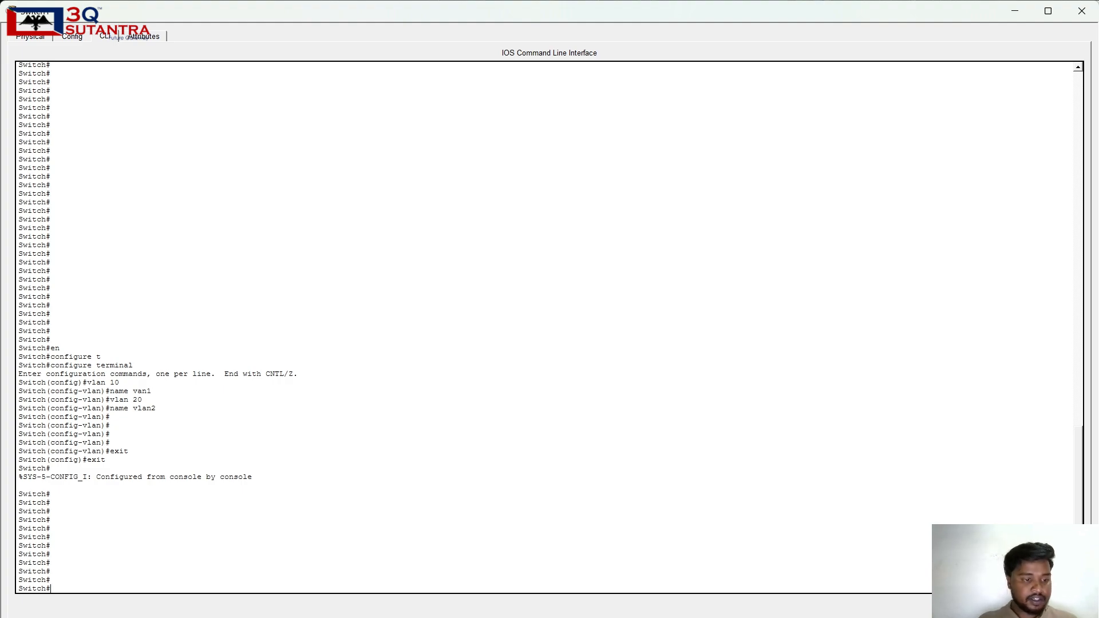
Enter global configuration mode again with the en and configure t commands.
{"action": "type", "text": "en"}
{"action": "key", "text": "Return"}
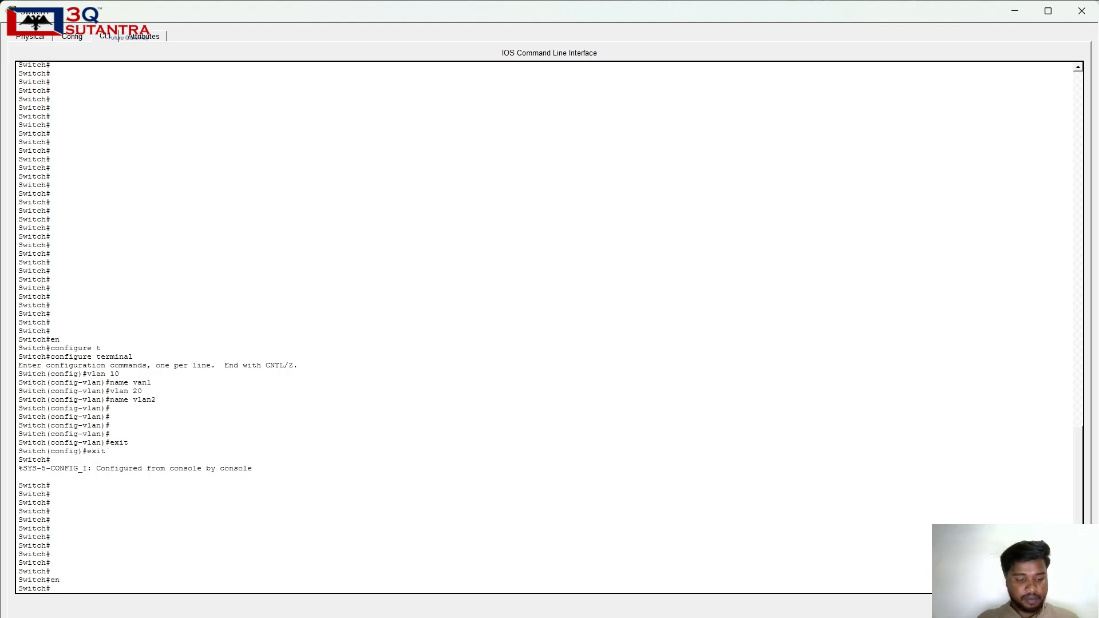
{"action": "type", "text": "conf"}
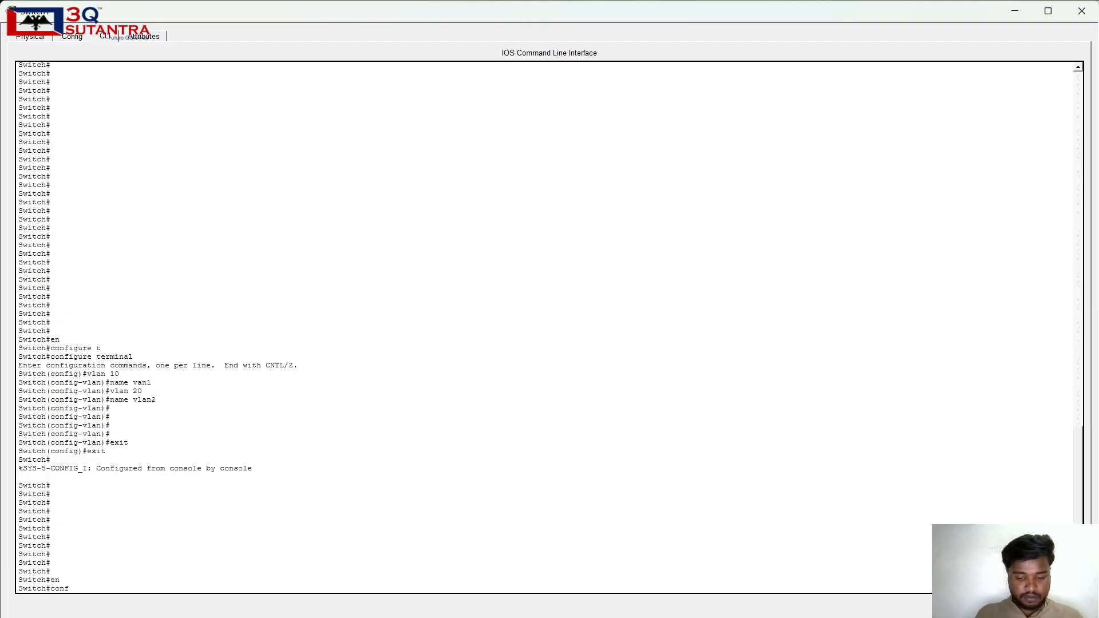
{"action": "type", "text": "igur"}
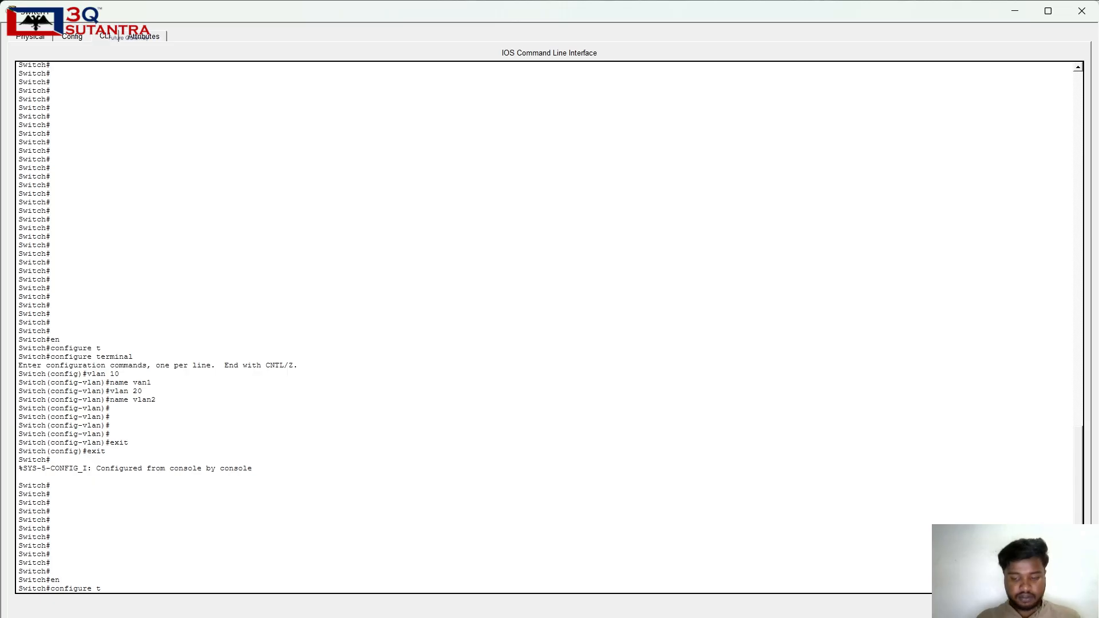
{"action": "type", "text": "e t"}
{"action": "key", "text": "Return"}
{"action": "key", "text": "Return"}
{"action": "key", "text": "Return"}
{"action": "key", "text": "Return"}
{"action": "key", "text": "Return"}
{"action": "key", "text": "Return"}
{"action": "key", "text": "Return"}
{"action": "key", "text": "Return"}
{"action": "key", "text": "Return"}
{"action": "key", "text": "Return"}
{"action": "key", "text": "Return"}
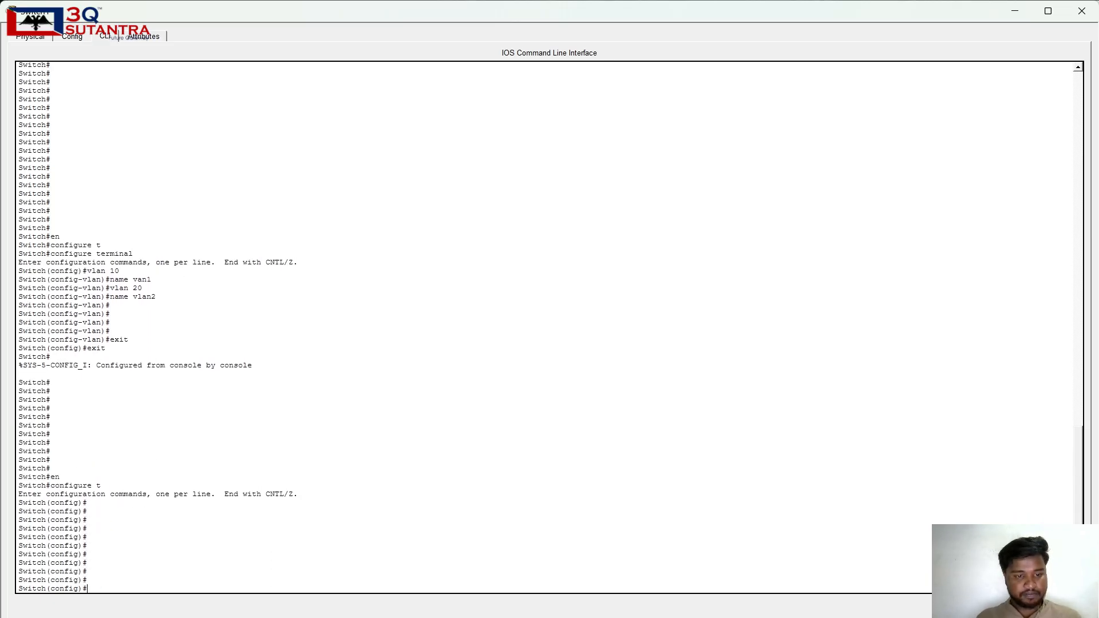
{"action": "key", "text": "Return"}
{"action": "key", "text": "Return"}
{"action": "key", "text": "Return"}
{"action": "key", "text": "Return"}
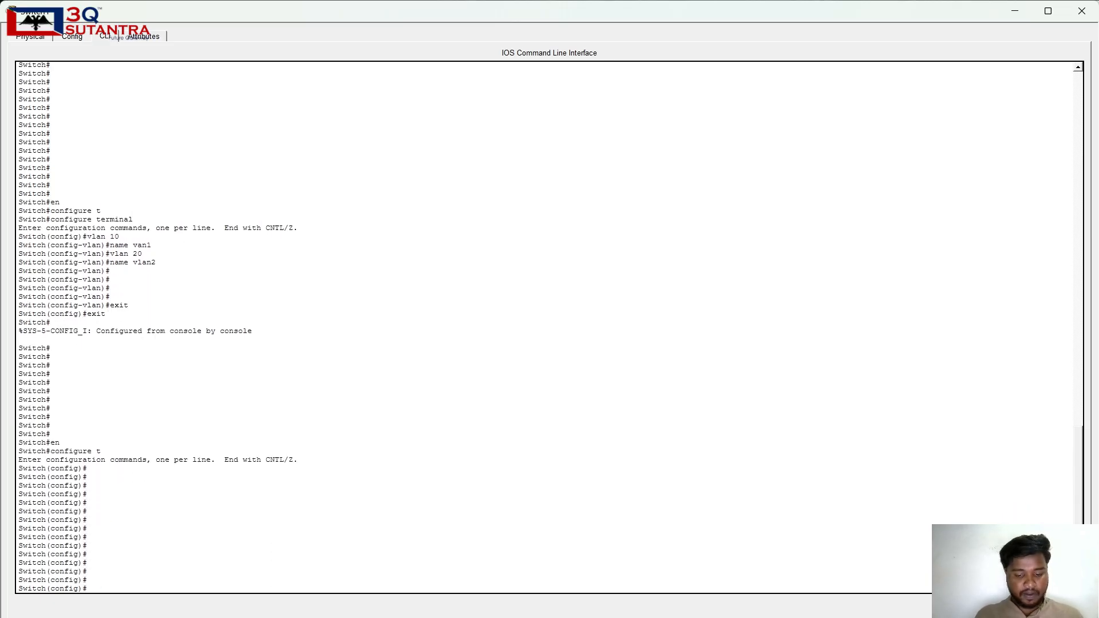
Configure interface g0/1 as a trunk port with the switchport mode trunk command.
{"action": "type", "text": "inte"}
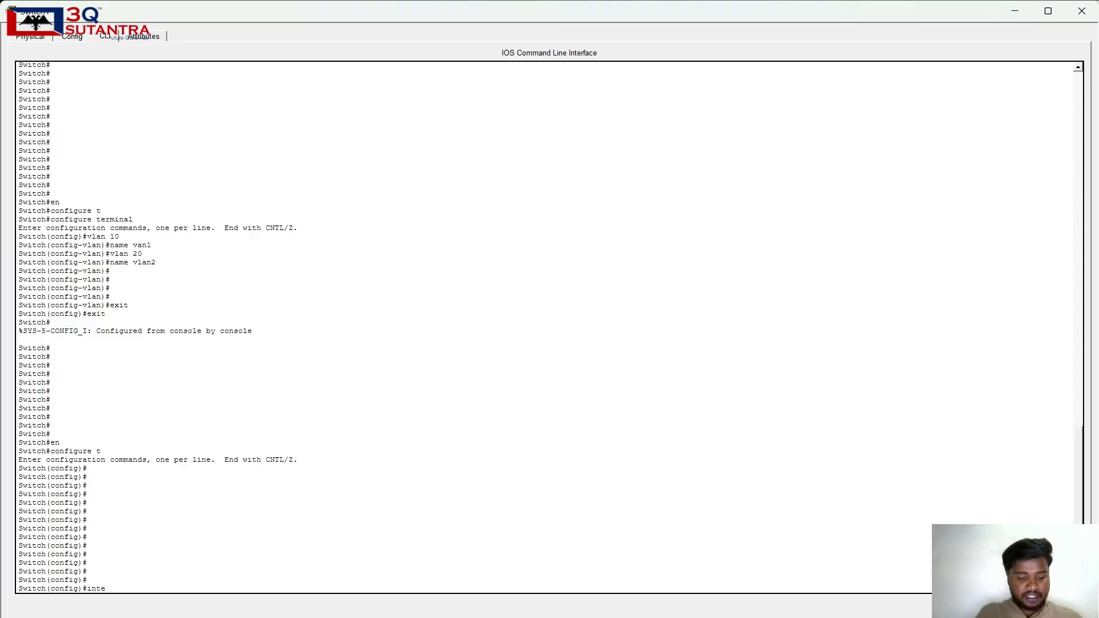
{"action": "type", "text": "rface"}
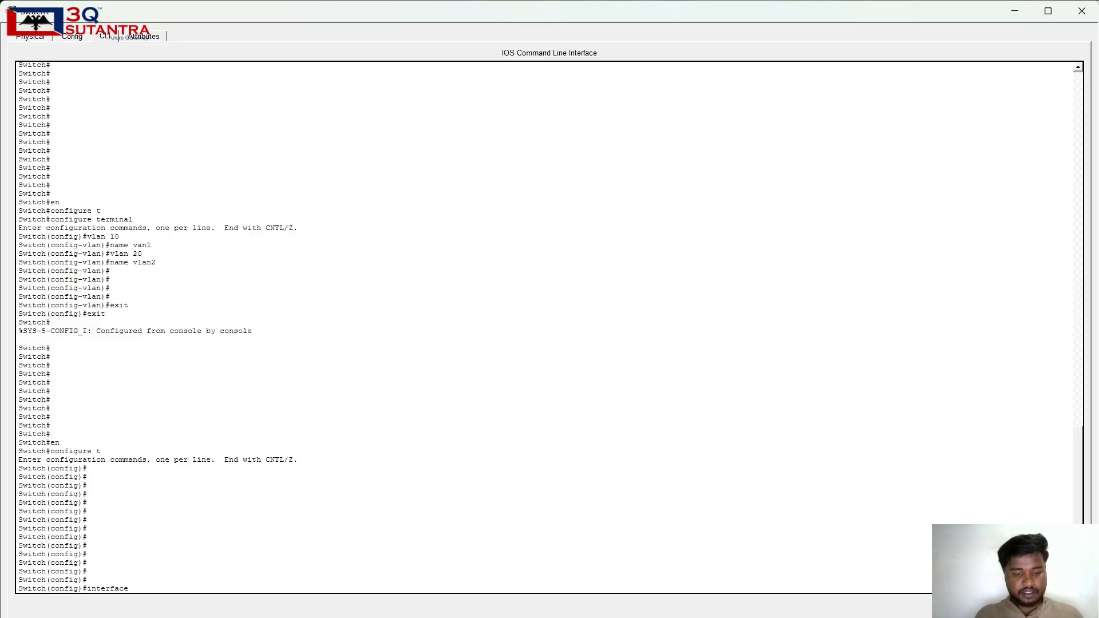
{"action": "type", "text": " g0/1"}
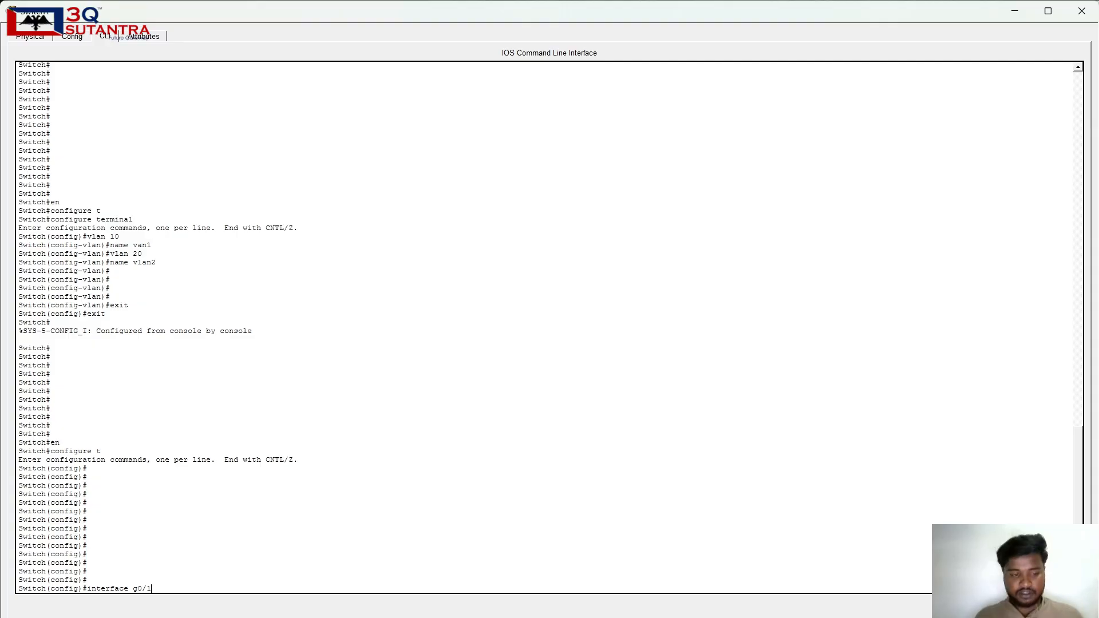
{"action": "key", "text": "Return"}
{"action": "key", "text": "Return"}
{"action": "key", "text": "Return"}
{"action": "key", "text": "Return"}
{"action": "key", "text": "Return"}
{"action": "key", "text": "Return"}
{"action": "key", "text": "Return"}
{"action": "key", "text": "Return"}
{"action": "key", "text": "Return"}
{"action": "key", "text": "Return"}
{"action": "key", "text": "Return"}
{"action": "key", "text": "Return"}
{"action": "key", "text": "Return"}
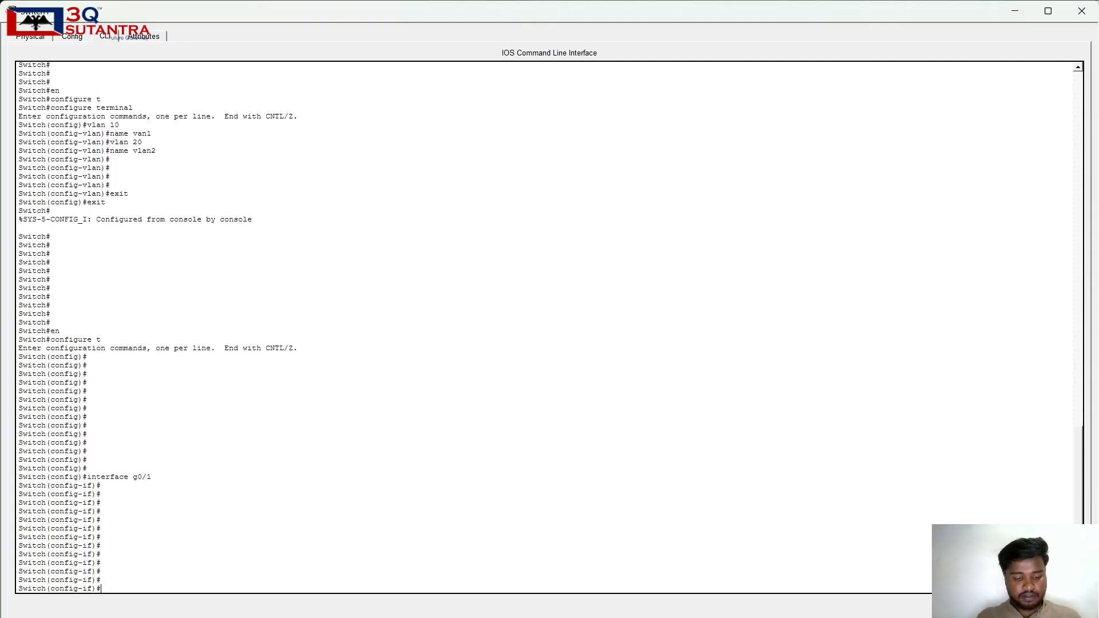
{"action": "type", "text": "sw"}
{"action": "key", "text": "Tab"}
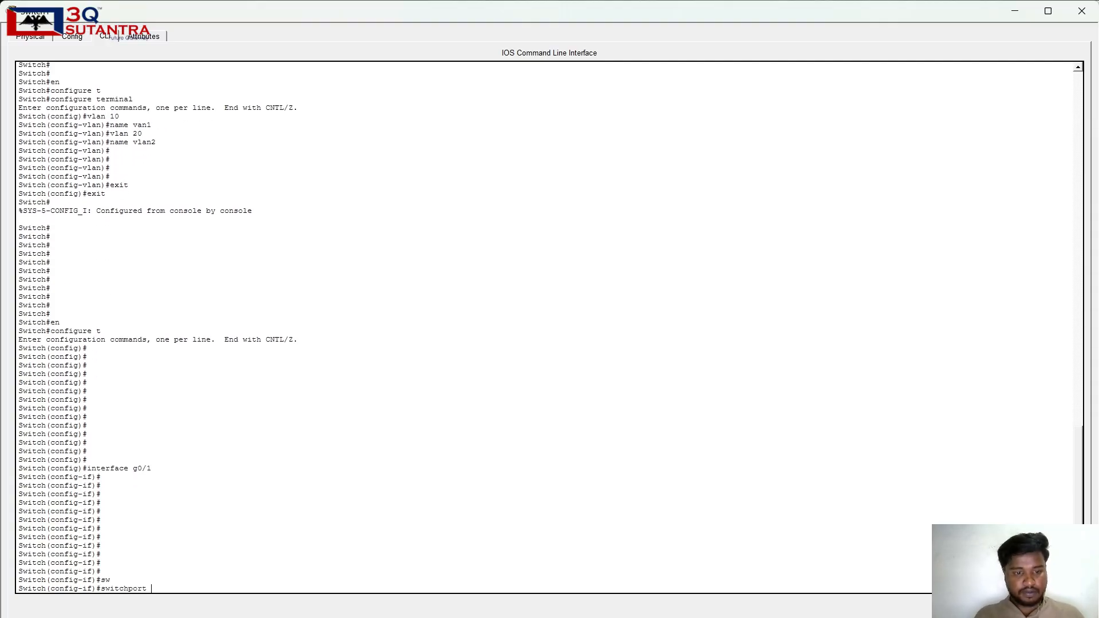
{"action": "type", "text": "m"}
{"action": "key", "text": "Tab"}
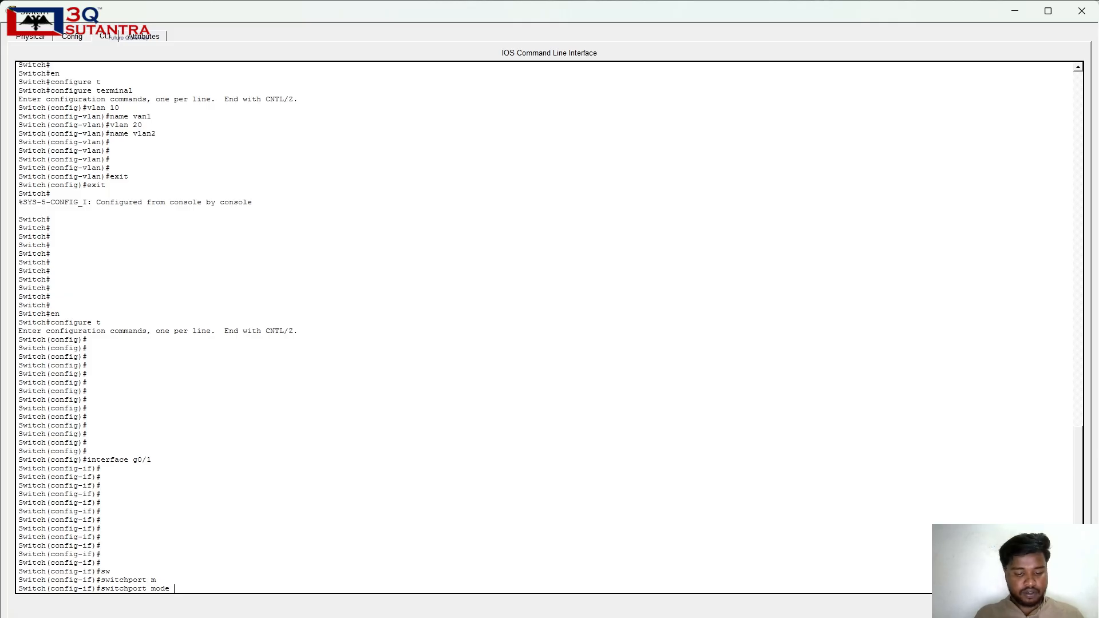
{"action": "type", "text": "tr"}
{"action": "key", "text": "Tab"}
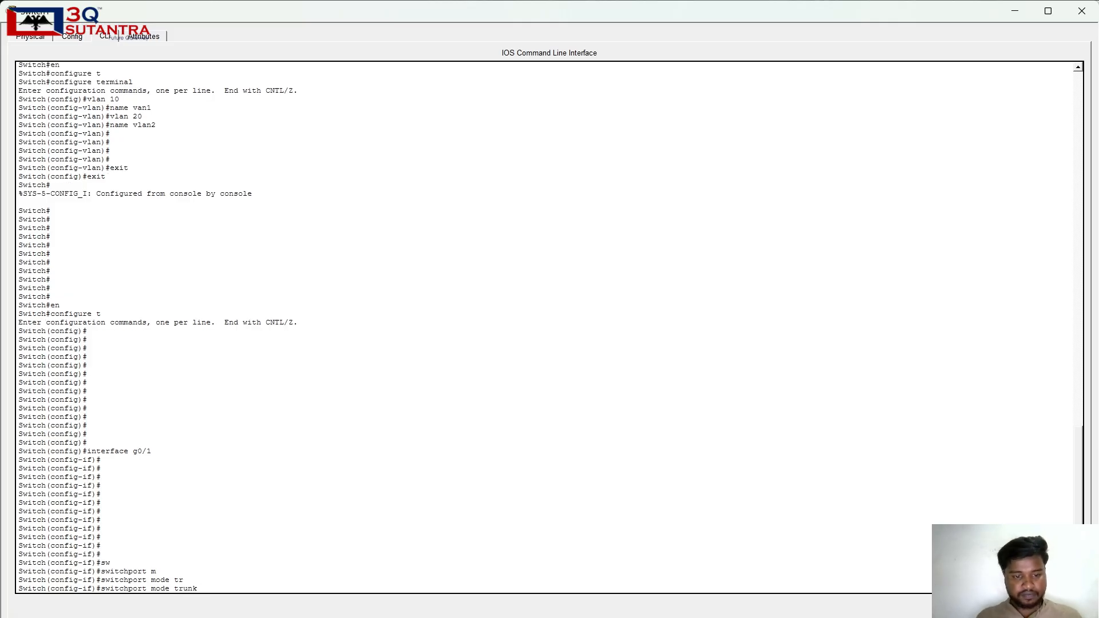
{"action": "key", "text": "Return"}
{"action": "key", "text": "Return"}
{"action": "key", "text": "Return"}
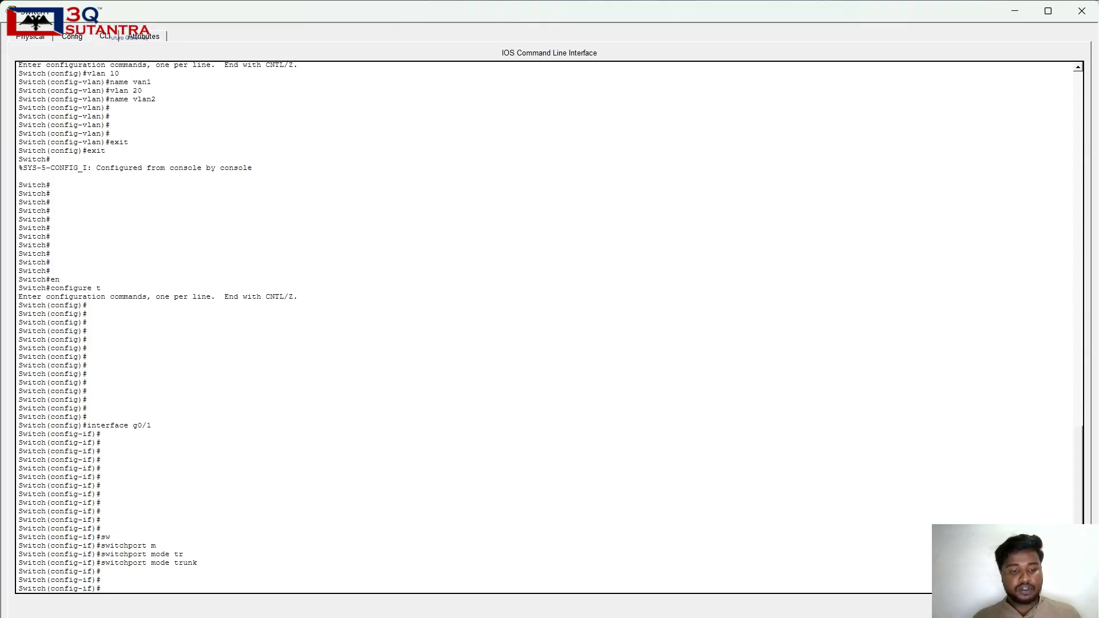
{"action": "key", "text": "Return"}
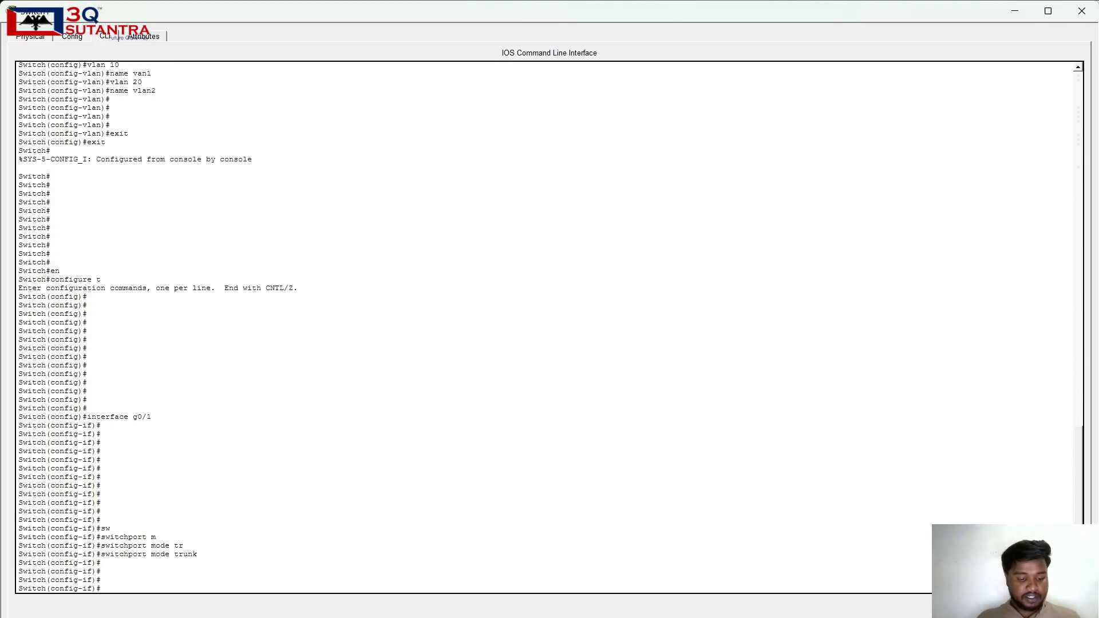
Exit interface configuration and global configuration to return to the privileged prompt after the trunk setup.
{"action": "type", "text": "ex"}
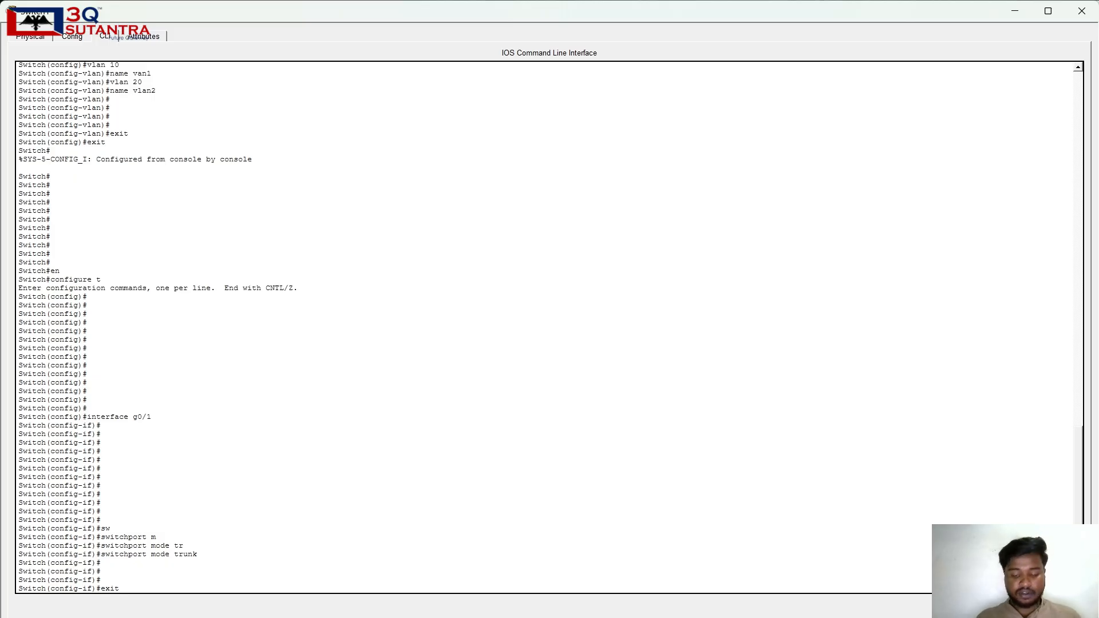
{"action": "type", "text": "it"}
{"action": "key", "text": "Return"}
{"action": "key", "text": "Return"}
{"action": "key", "text": "Return"}
{"action": "key", "text": "Return"}
{"action": "key", "text": "Return"}
{"action": "key", "text": "Return"}
{"action": "key", "text": "Return"}
{"action": "key", "text": "Return"}
{"action": "key", "text": "Return"}
{"action": "key", "text": "Return"}
{"action": "key", "text": "Return"}
{"action": "key", "text": "Return"}
{"action": "key", "text": "Return"}
{"action": "key", "text": "Return"}
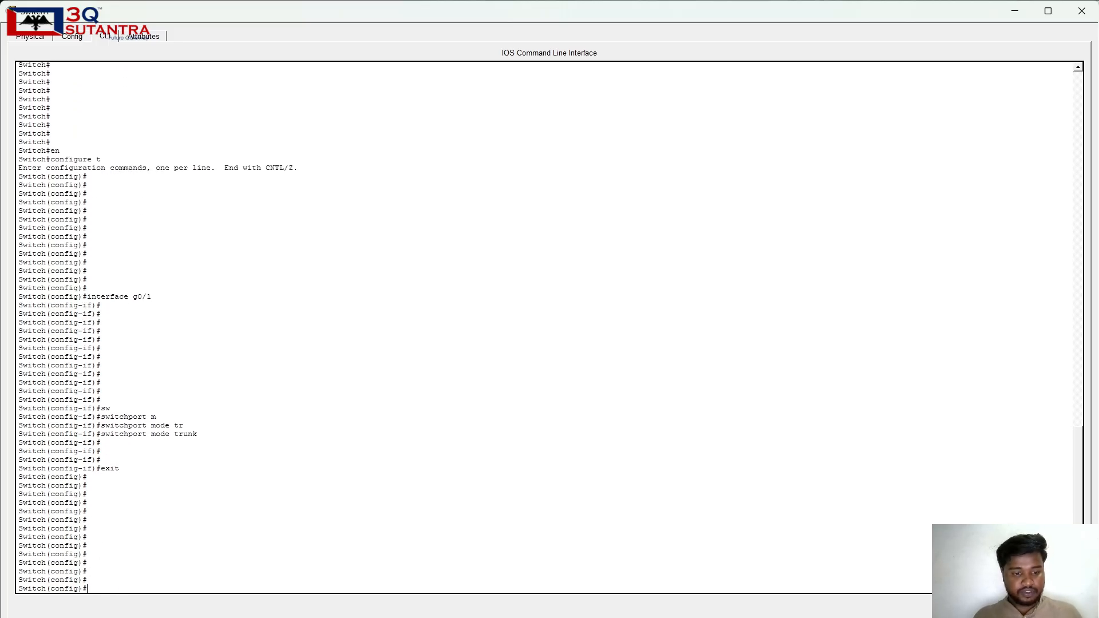
{"action": "type", "text": "exi"}
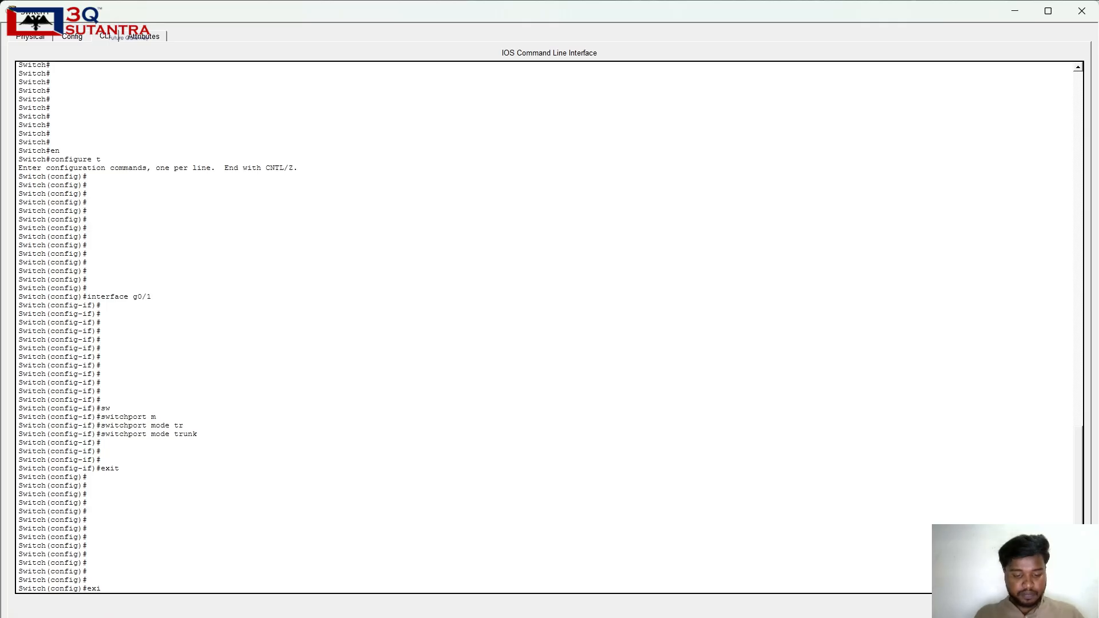
{"action": "type", "text": "t"}
{"action": "key", "text": "Return"}
{"action": "key", "text": "Return"}
{"action": "key", "text": "Return"}
{"action": "key", "text": "Return"}
{"action": "key", "text": "Return"}
{"action": "key", "text": "Return"}
{"action": "key", "text": "Return"}
{"action": "key", "text": "Return"}
{"action": "key", "text": "Return"}
{"action": "key", "text": "Return"}
{"action": "key", "text": "Return"}
{"action": "key", "text": "Return"}
{"action": "key", "text": "Return"}
{"action": "key", "text": "Return"}
{"action": "key", "text": "Return"}
{"action": "key", "text": "Return"}
{"action": "key", "text": "Return"}
{"action": "key", "text": "Return"}
{"action": "key", "text": "Return"}
{"action": "key", "text": "Return"}
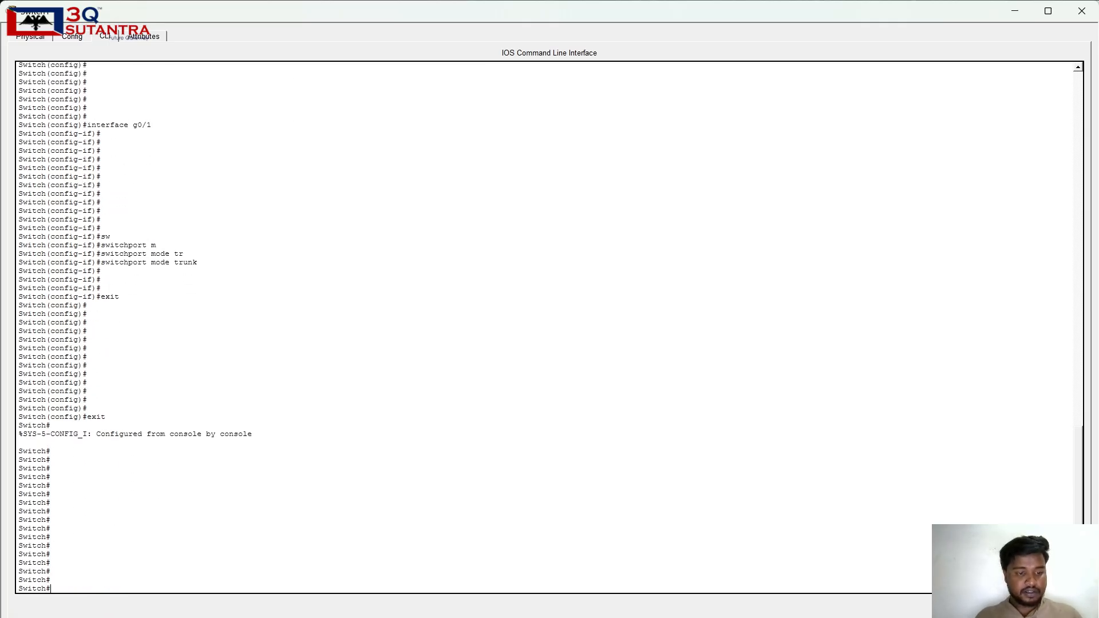
Run the show spanning-tree command at the privileged prompt to display the switch's spanning-tree details.
{"action": "type", "text": "show"}
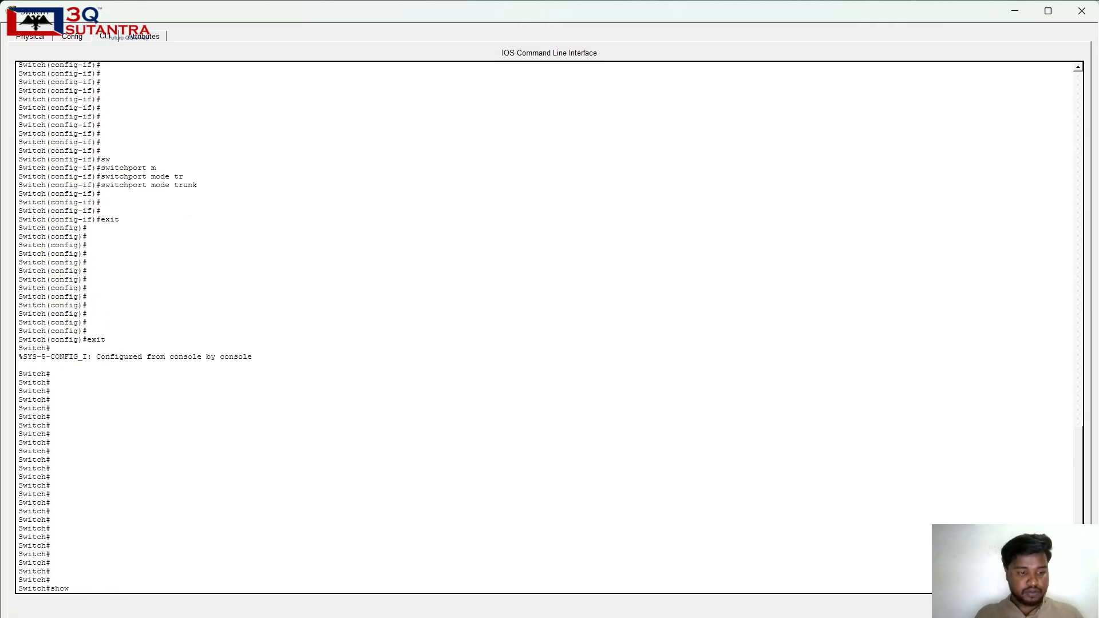
{"action": "type", "text": " s"}
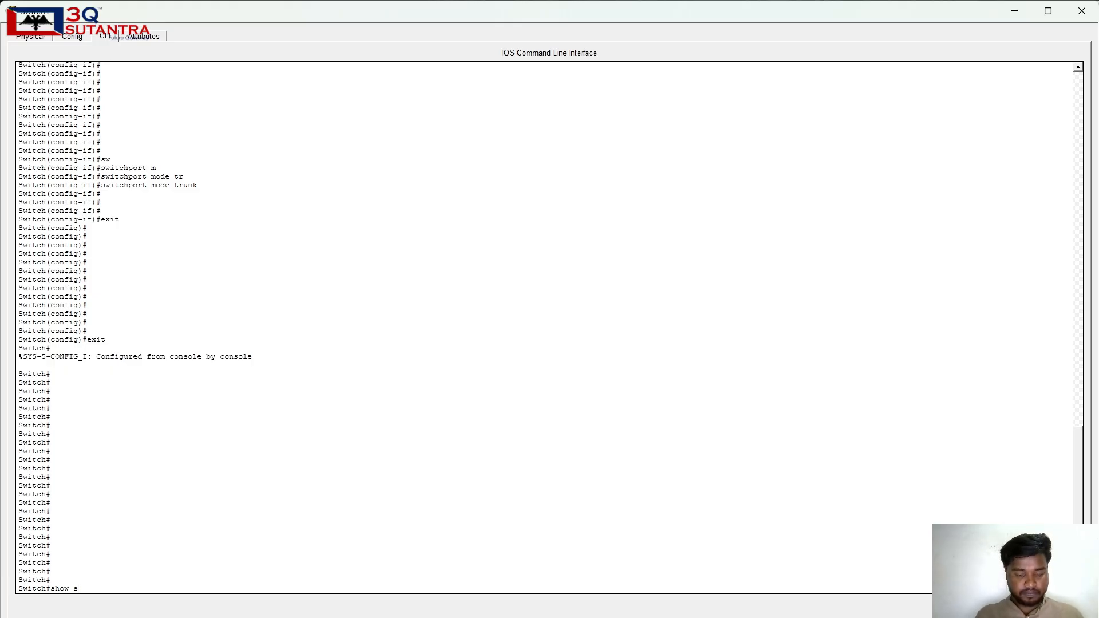
{"action": "type", "text": "panni"}
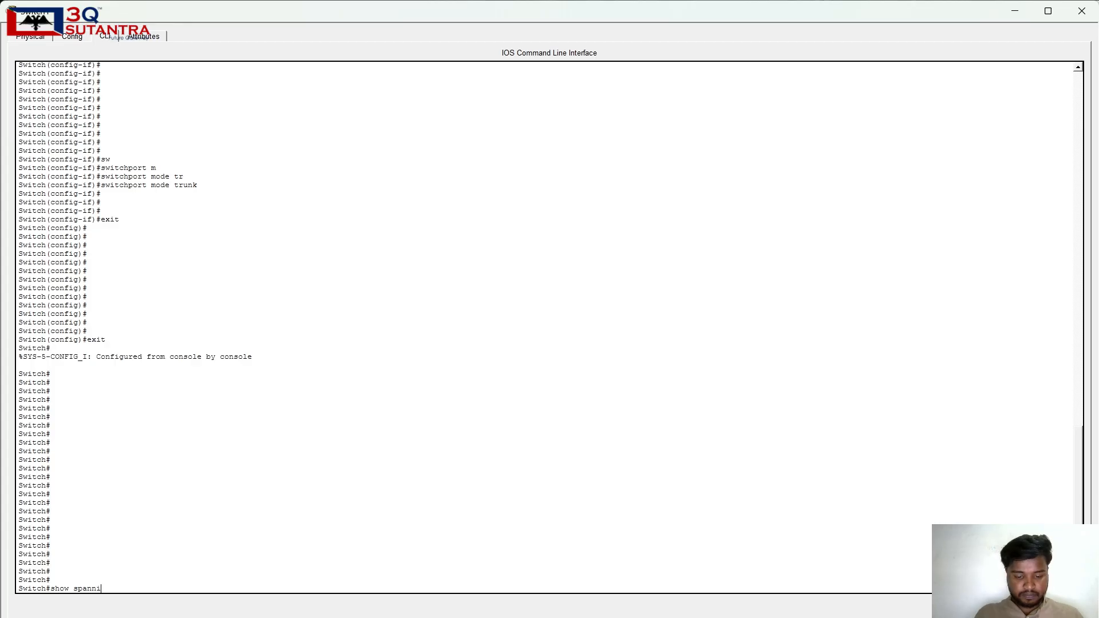
{"action": "type", "text": "ng tree"}
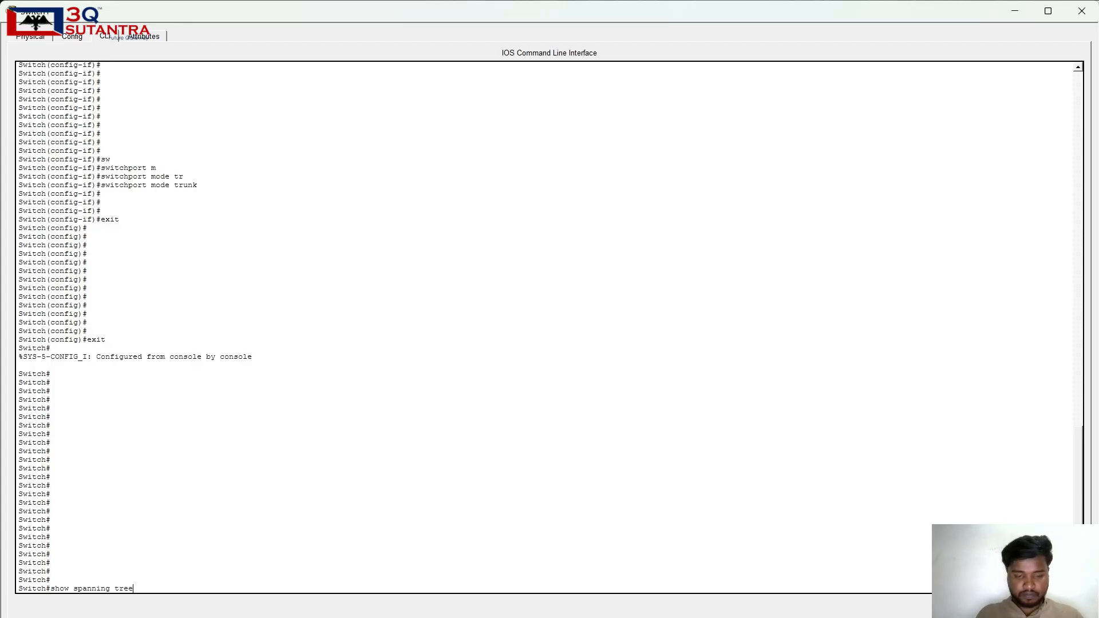
{"action": "key", "text": "BackSpace"}
{"action": "key", "text": "BackSpace"}
{"action": "key", "text": "BackSpace"}
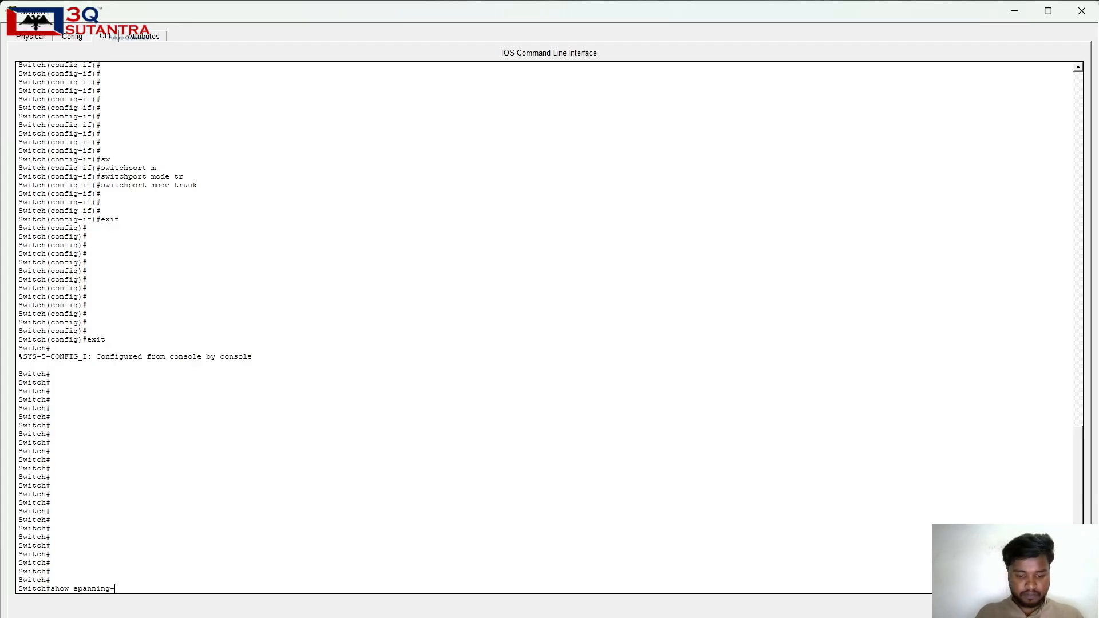
{"action": "key", "text": "Return"}
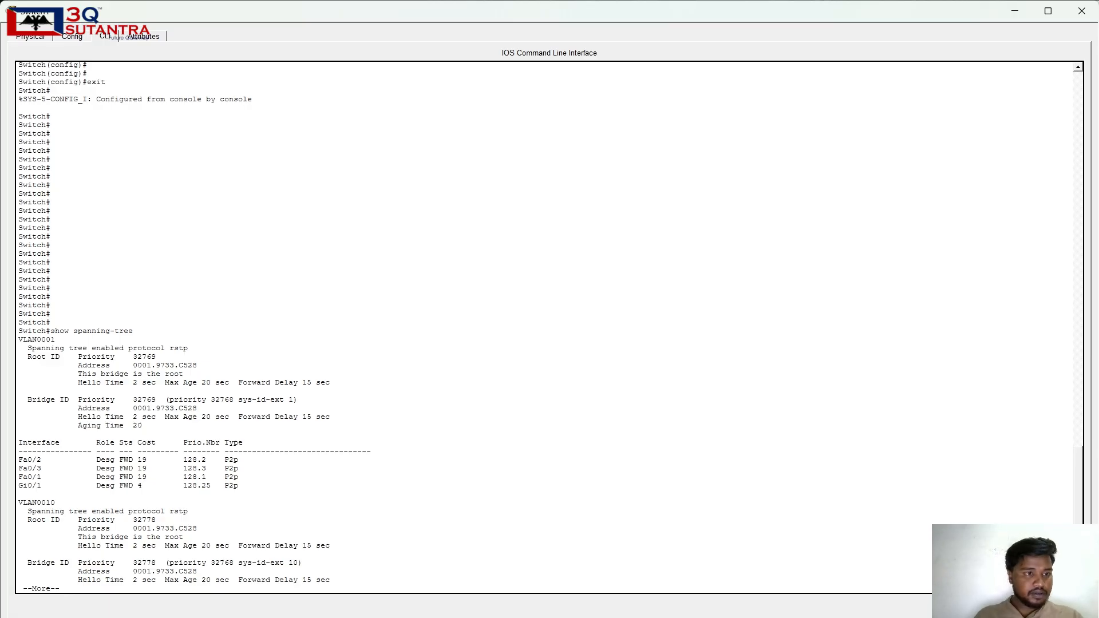
Page through the spanning-tree output for VLANs 1, 10 and 20 until the privileged prompt returns.
{"action": "scroll", "coordinate": [550, 327], "scroll_direction": "down", "scroll_amount": 1}
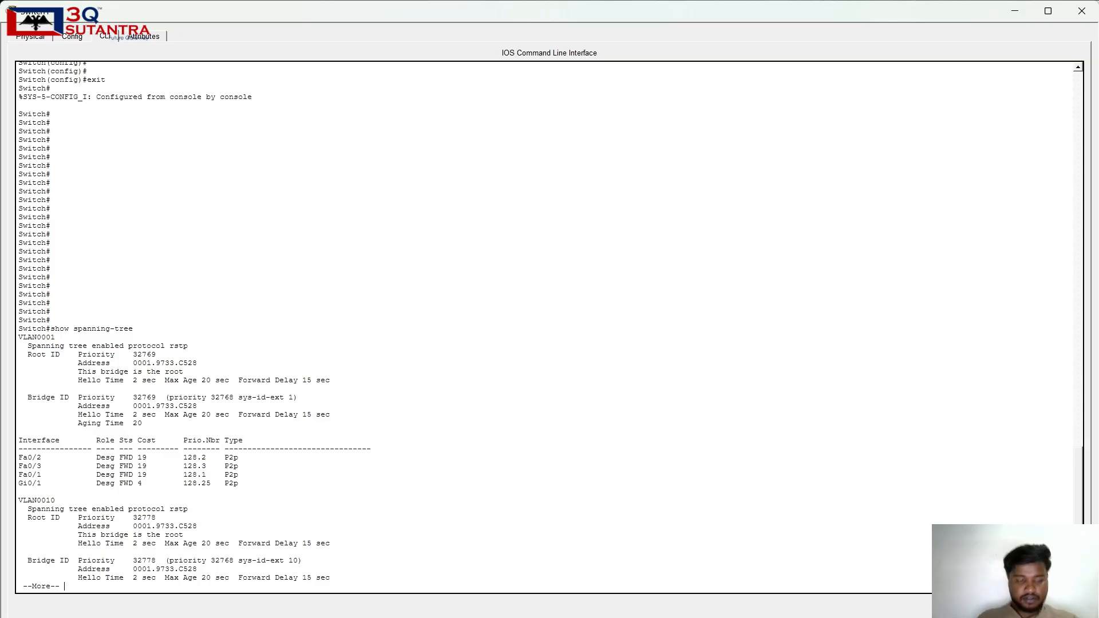
{"action": "key", "text": "Return"}
{"action": "key", "text": "Return"}
{"action": "key", "text": "Return"}
{"action": "key", "text": "Return"}
{"action": "key", "text": "Return"}
{"action": "key", "text": "Return"}
{"action": "key", "text": "Return"}
{"action": "key", "text": "Return"}
{"action": "key", "text": "Return"}
{"action": "key", "text": "Return"}
{"action": "key", "text": "Return"}
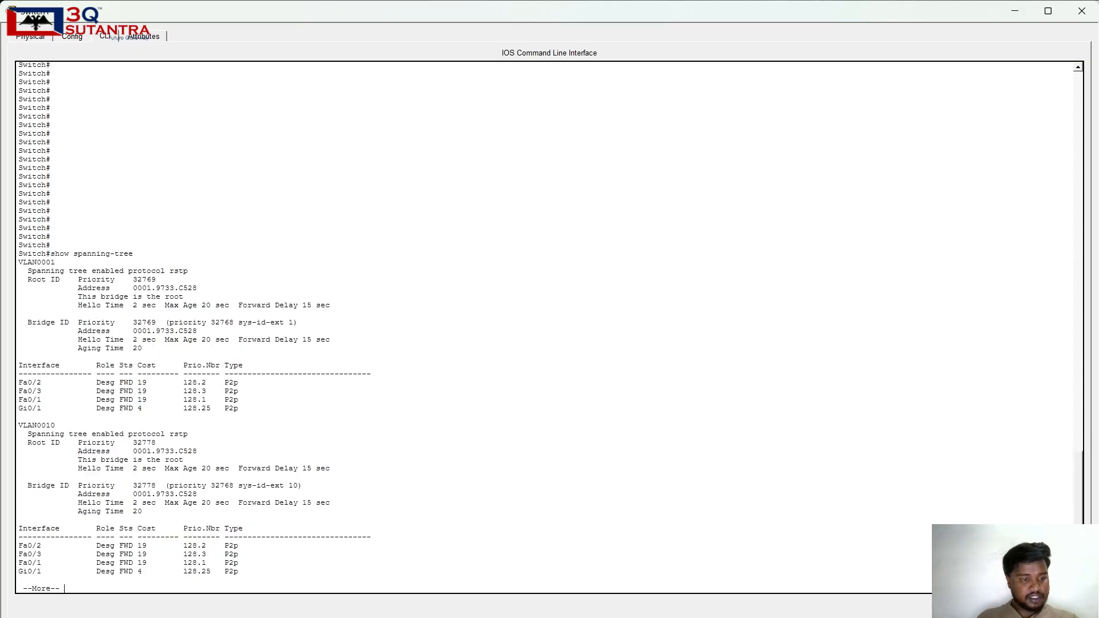
{"action": "key", "text": "Return"}
{"action": "key", "text": "Return"}
{"action": "key", "text": "Return"}
{"action": "key", "text": "Return"}
{"action": "key", "text": "Return"}
{"action": "key", "text": "Return"}
{"action": "key", "text": "Return"}
{"action": "key", "text": "Return"}
{"action": "key", "text": "Return"}
{"action": "key", "text": "Return"}
{"action": "key", "text": "Return"}
{"action": "key", "text": "Return"}
{"action": "key", "text": "Return"}
{"action": "key", "text": "Return"}
{"action": "key", "text": "Return"}
{"action": "key", "text": "Return"}
{"action": "key", "text": "Return"}
{"action": "key", "text": "Return"}
{"action": "key", "text": "Return"}
{"action": "key", "text": "Return"}
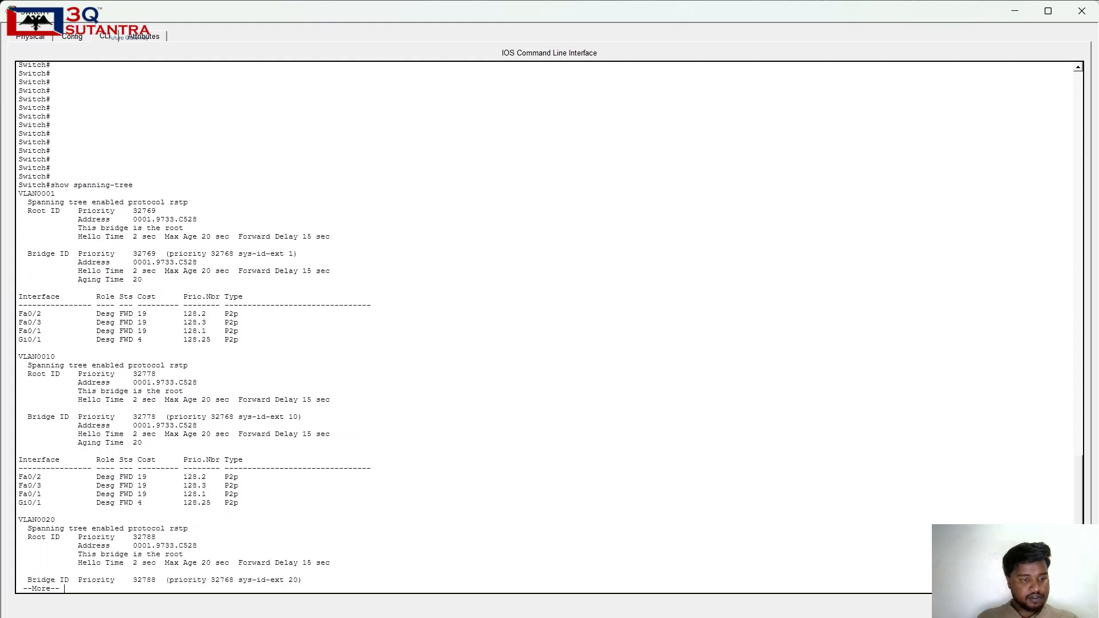
{"action": "key", "text": "Return"}
{"action": "key", "text": "Return"}
{"action": "key", "text": "Return"}
{"action": "key", "text": "Return"}
{"action": "key", "text": "Return"}
{"action": "key", "text": "Return"}
{"action": "key", "text": "Return"}
{"action": "key", "text": "Return"}
{"action": "key", "text": "Return"}
{"action": "key", "text": "Return"}
{"action": "key", "text": "Return"}
{"action": "key", "text": "Return"}
{"action": "key", "text": "Return"}
{"action": "key", "text": "Return"}
{"action": "key", "text": "Return"}
{"action": "key", "text": "Return"}
{"action": "key", "text": "Return"}
{"action": "key", "text": "Return"}
{"action": "key", "text": "Return"}
{"action": "key", "text": "Return"}
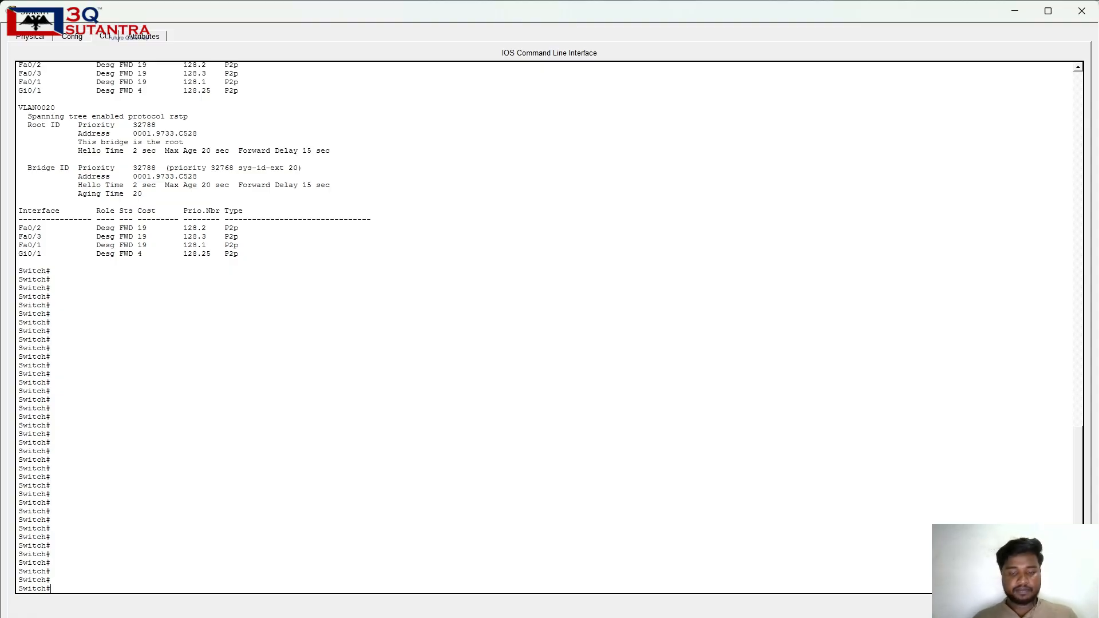
{"action": "key", "text": "Return"}
{"action": "key", "text": "Return"}
{"action": "key", "text": "Return"}
{"action": "key", "text": "Return"}
{"action": "key", "text": "Return"}
{"action": "key", "text": "Return"}
{"action": "key", "text": "Return"}
{"action": "key", "text": "Return"}
{"action": "key", "text": "Return"}
{"action": "key", "text": "Return"}
{"action": "key", "text": "Return"}
{"action": "key", "text": "Return"}
{"action": "key", "text": "Return"}
{"action": "key", "text": "Return"}
{"action": "key", "text": "Return"}
{"action": "key", "text": "Return"}
{"action": "key", "text": "Return"}
{"action": "key", "text": "Return"}
{"action": "key", "text": "Return"}
{"action": "key", "text": "Return"}
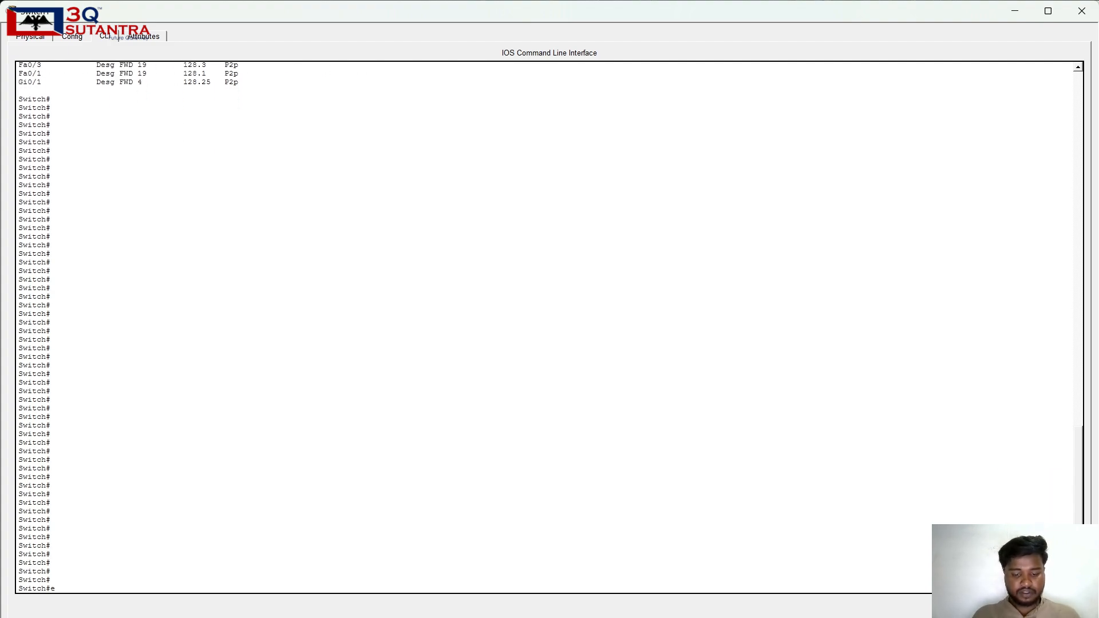
Enter global configuration mode from the privileged prompt with the en and configure t commands.
{"action": "type", "text": "en"}
{"action": "key", "text": "Return"}
{"action": "key", "text": "Return"}
{"action": "key", "text": "Return"}
{"action": "key", "text": "Return"}
{"action": "key", "text": "Return"}
{"action": "key", "text": "Return"}
{"action": "key", "text": "Return"}
{"action": "key", "text": "Return"}
{"action": "key", "text": "Return"}
{"action": "key", "text": "Return"}
{"action": "key", "text": "Return"}
{"action": "key", "text": "Return"}
{"action": "key", "text": "Return"}
{"action": "key", "text": "Return"}
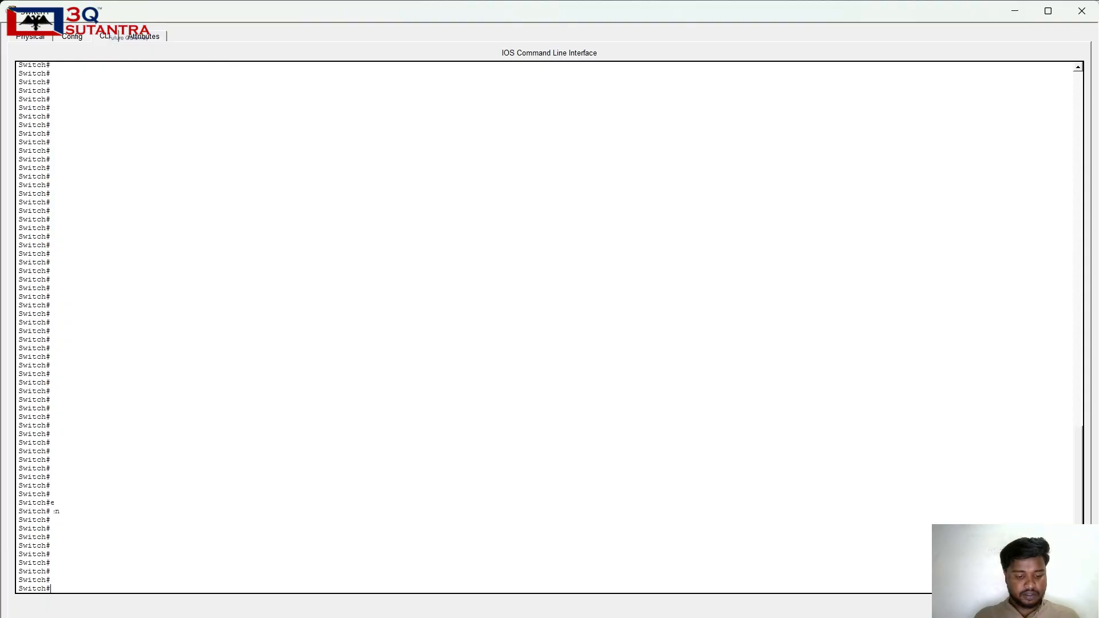
{"action": "type", "text": "configu"}
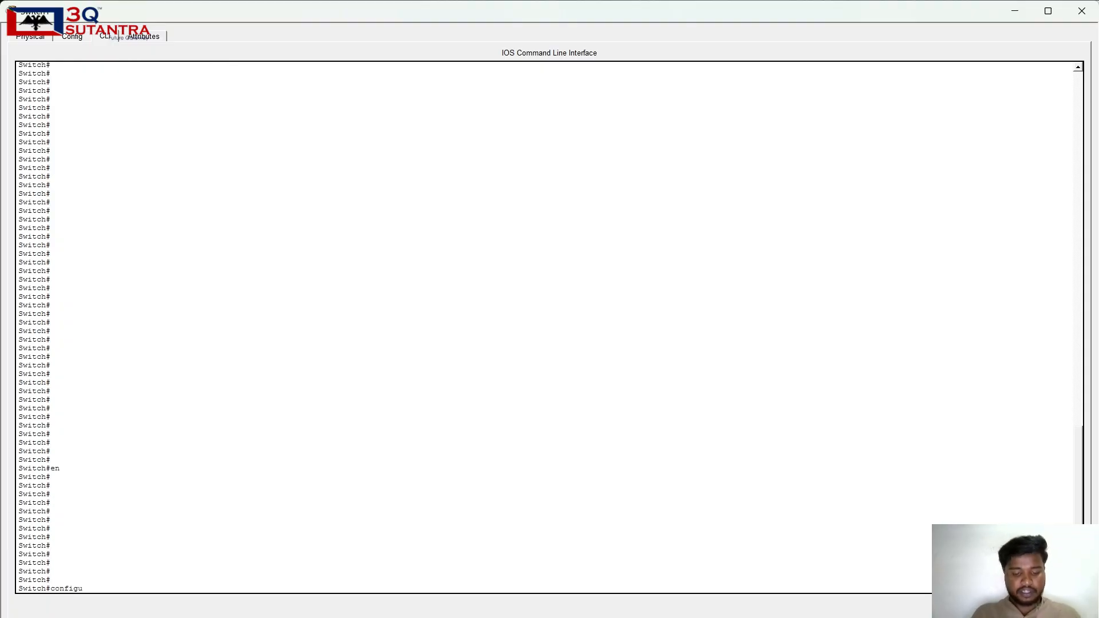
{"action": "type", "text": "re t"}
{"action": "key", "text": "Return"}
{"action": "key", "text": "Return"}
{"action": "key", "text": "Return"}
{"action": "key", "text": "Return"}
{"action": "key", "text": "Return"}
{"action": "key", "text": "Return"}
{"action": "key", "text": "Return"}
{"action": "key", "text": "Return"}
{"action": "key", "text": "Return"}
{"action": "key", "text": "Return"}
{"action": "key", "text": "Return"}
{"action": "key", "text": "Return"}
{"action": "key", "text": "Return"}
{"action": "key", "text": "Return"}
{"action": "key", "text": "Return"}
{"action": "key", "text": "Return"}
{"action": "key", "text": "Return"}
{"action": "key", "text": "Return"}
{"action": "key", "text": "Return"}
{"action": "key", "text": "Return"}
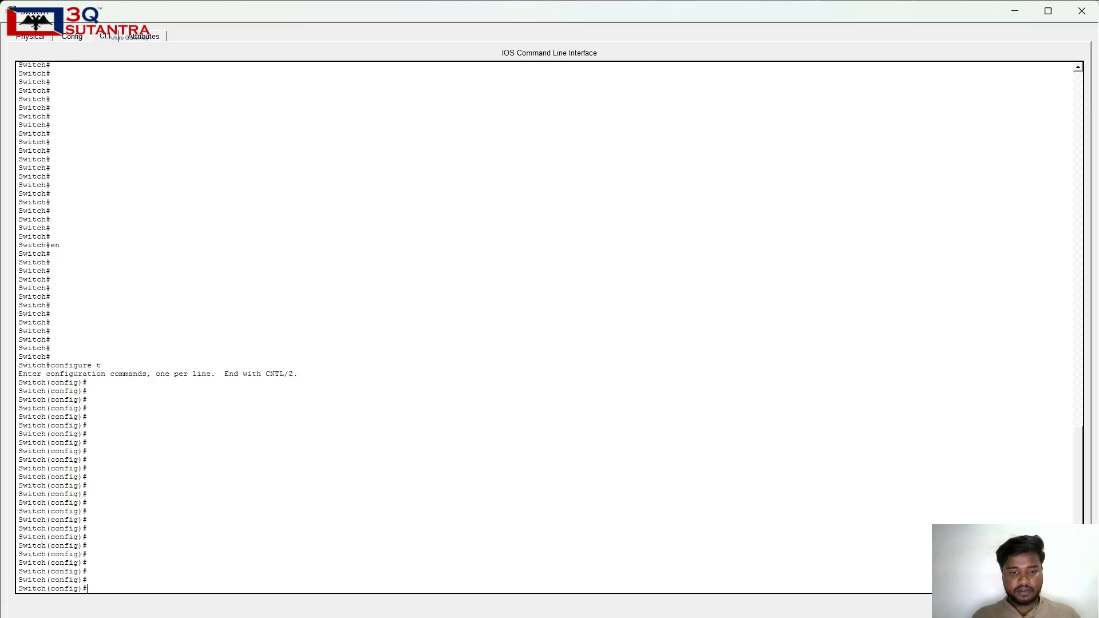
Try to enter interface configuration for g0/0 with the interface g0/0 command.
{"action": "type", "text": "i"}
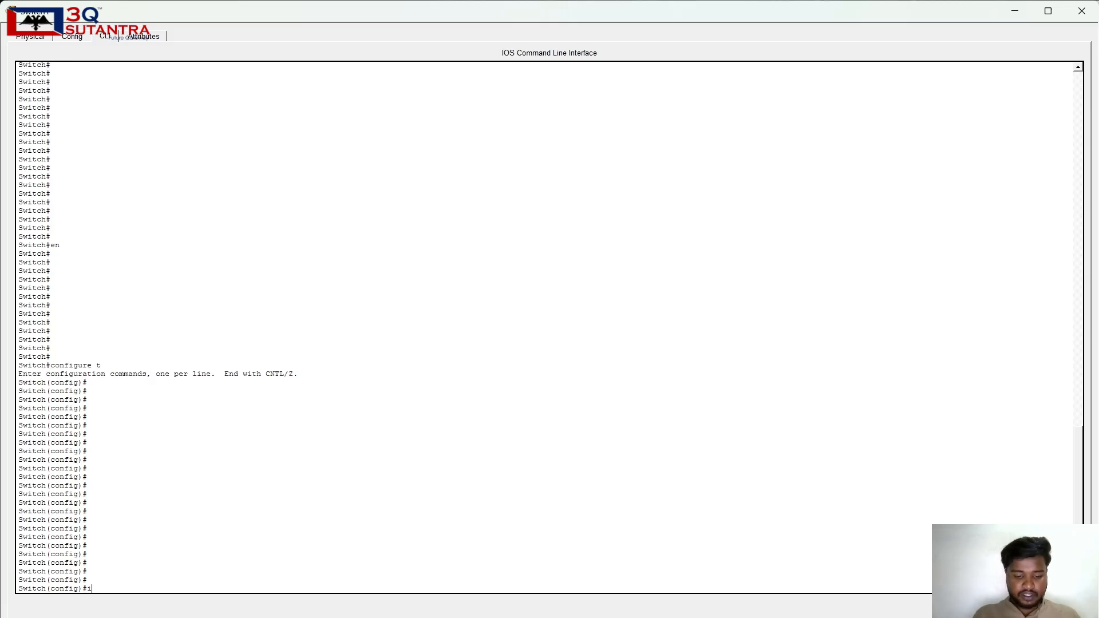
{"action": "type", "text": "ntr"}
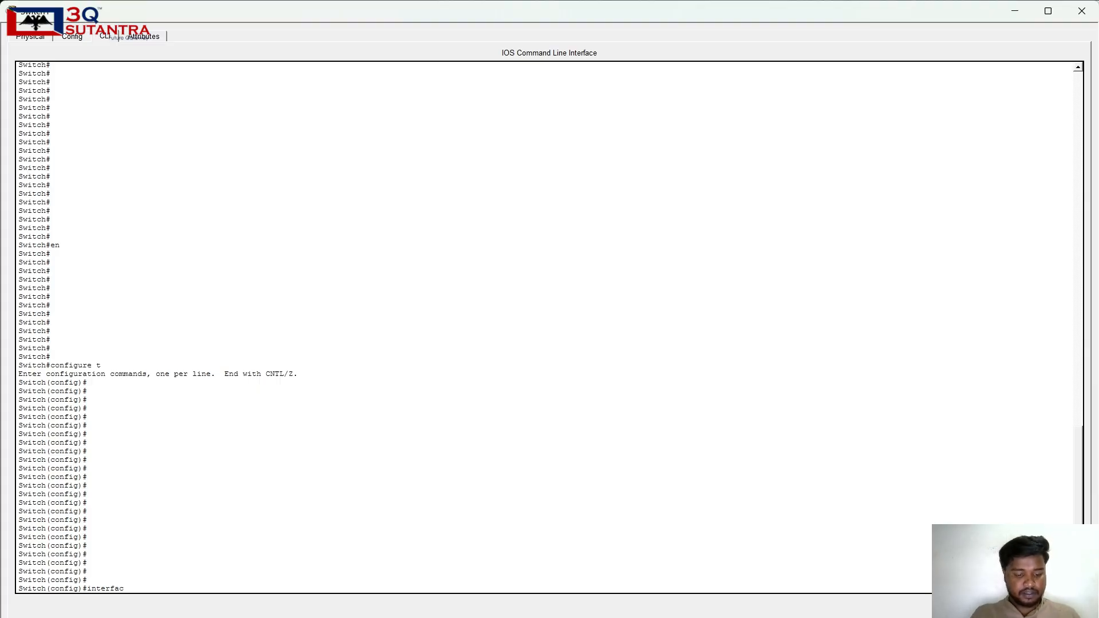
{"action": "type", "text": "rface g0"}
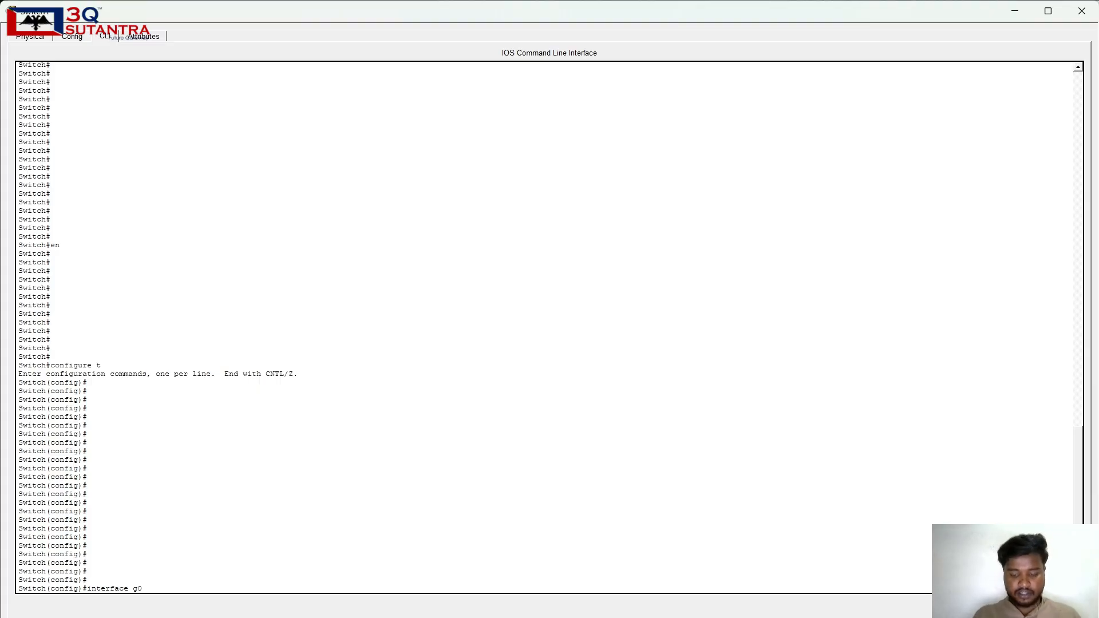
{"action": "type", "text": "/0"}
{"action": "key", "text": "Return"}
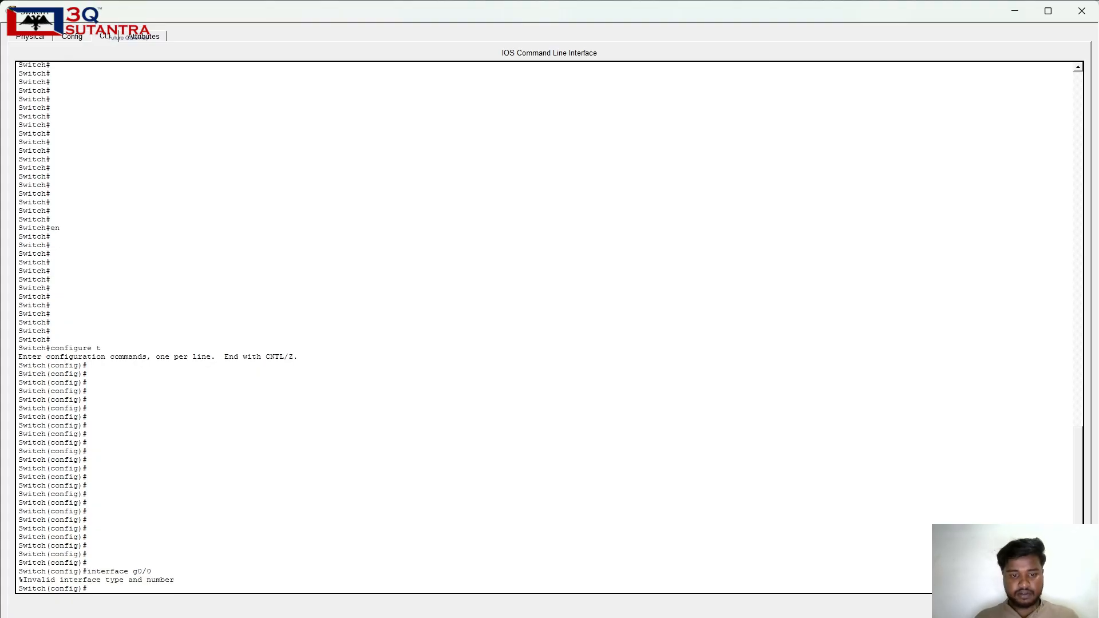
{"action": "key", "text": "Return"}
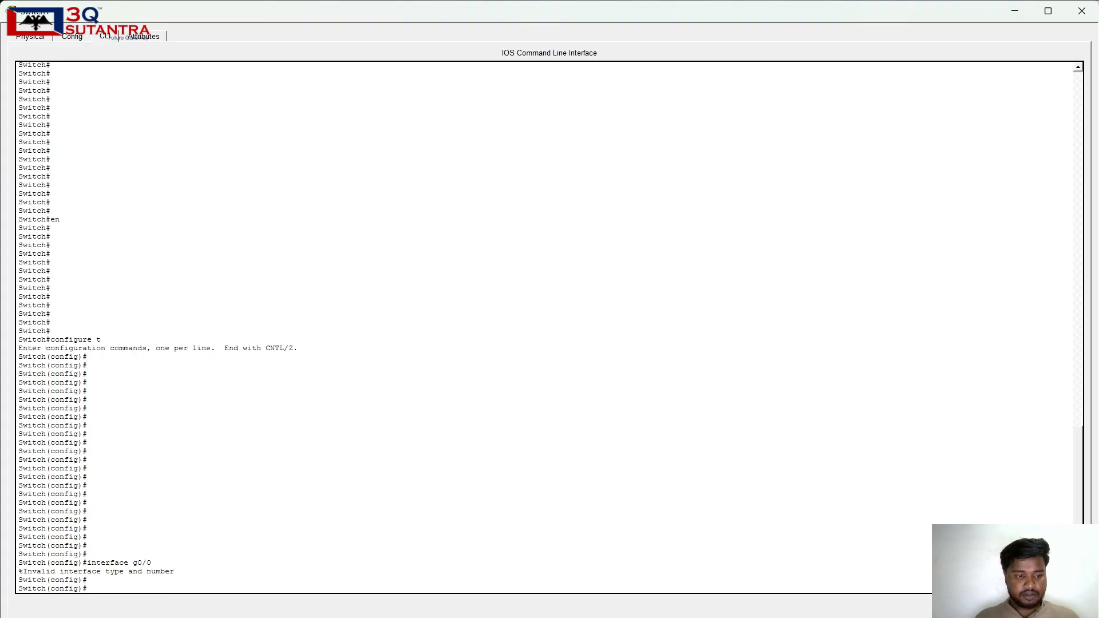
{"action": "key", "text": "Return"}
{"action": "key", "text": "Return"}
{"action": "key", "text": "Return"}
{"action": "key", "text": "Return"}
{"action": "key", "text": "Return"}
Check the switch's links in the topology and enter interface configuration for g0/1.
{"action": "type", "text": "in"}
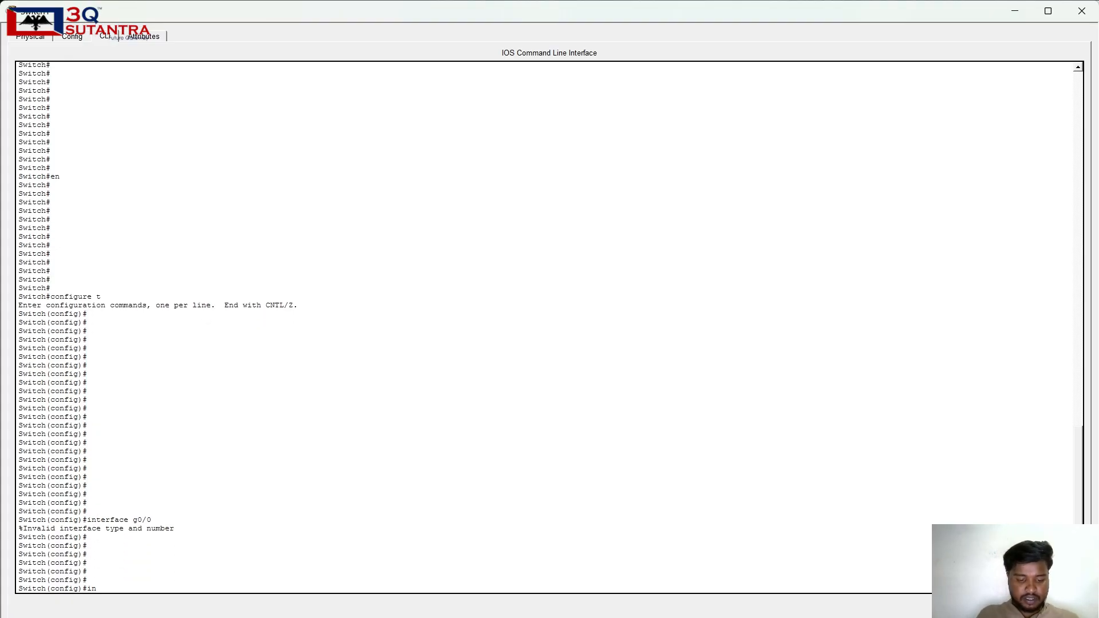
{"action": "type", "text": "terface"}
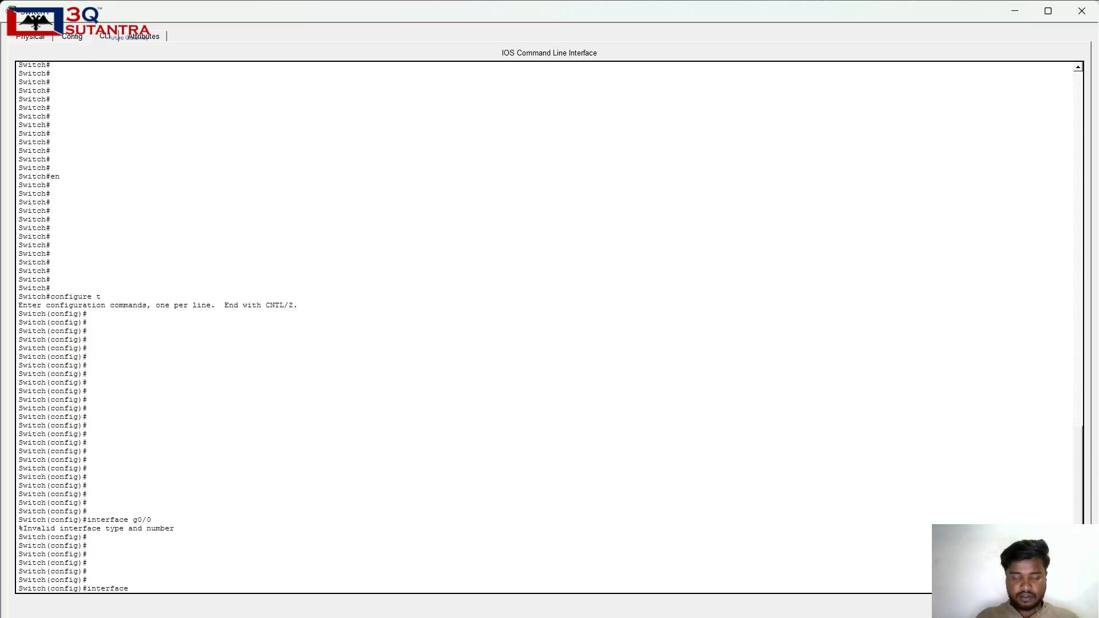
{"action": "left_click", "coordinate": [1019, 8]}
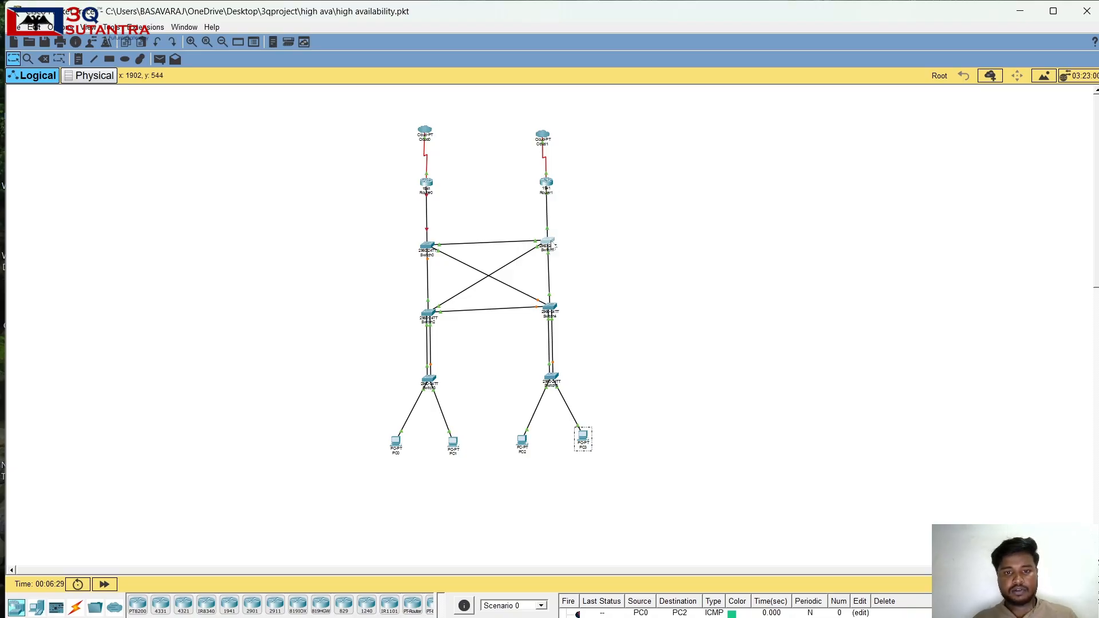
{"action": "left_click", "coordinate": [551, 250]}
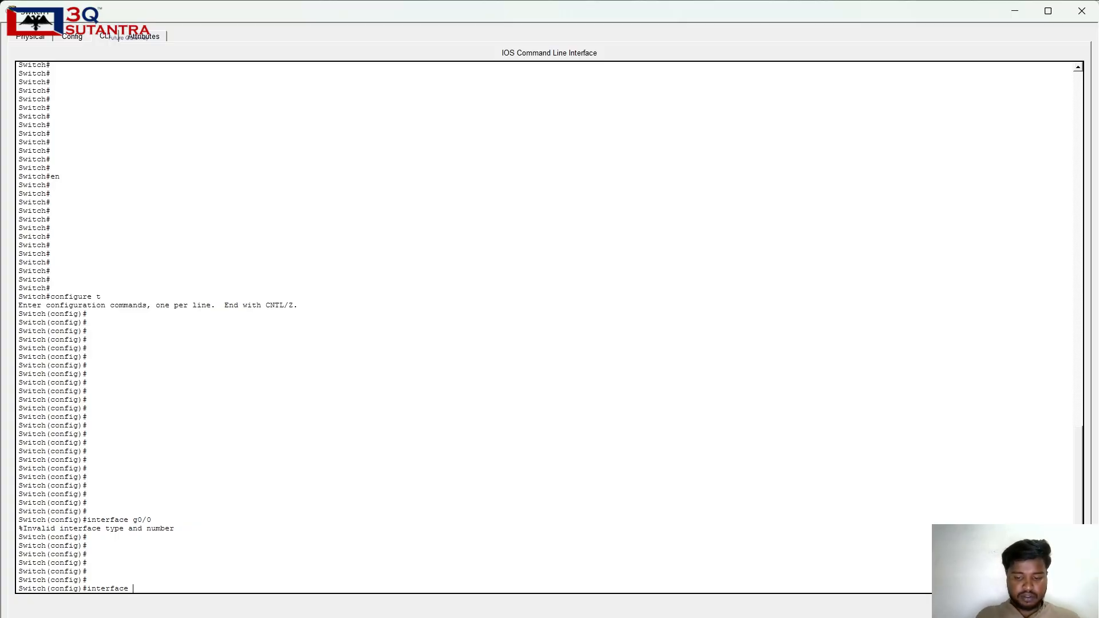
{"action": "key", "text": "BackSpace"}
{"action": "type", "text": "g0/"}
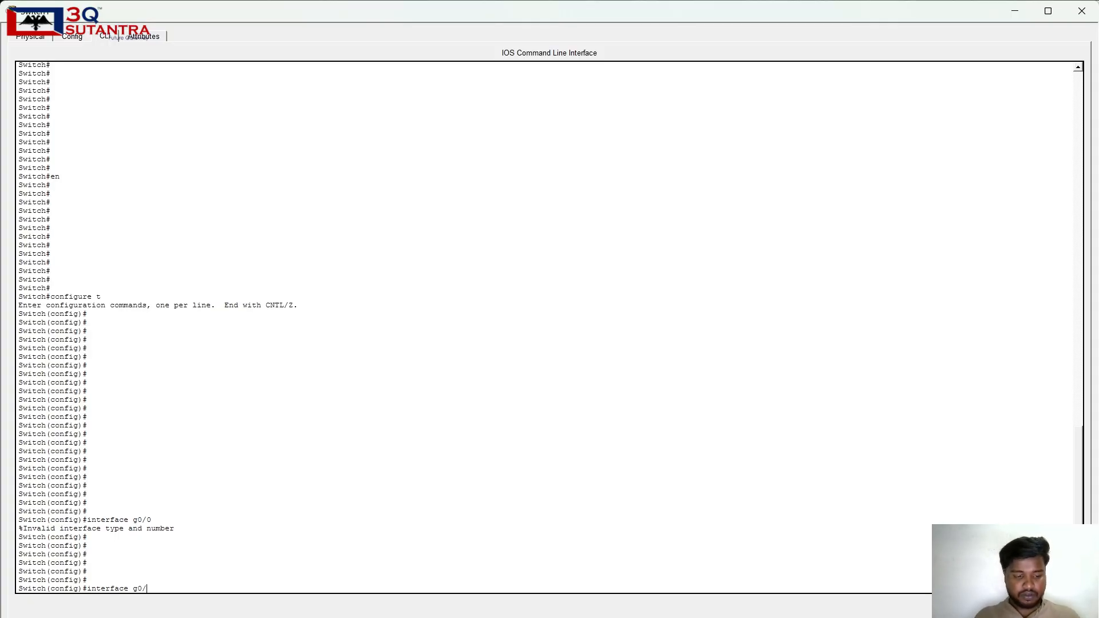
{"action": "type", "text": "1"}
{"action": "key", "text": "Return"}
{"action": "key", "text": "Return"}
{"action": "key", "text": "Return"}
{"action": "key", "text": "Return"}
{"action": "key", "text": "Return"}
{"action": "key", "text": "Return"}
{"action": "key", "text": "Return"}
{"action": "key", "text": "Return"}
{"action": "key", "text": "Return"}
{"action": "key", "text": "Return"}
{"action": "key", "text": "Return"}
{"action": "key", "text": "Return"}
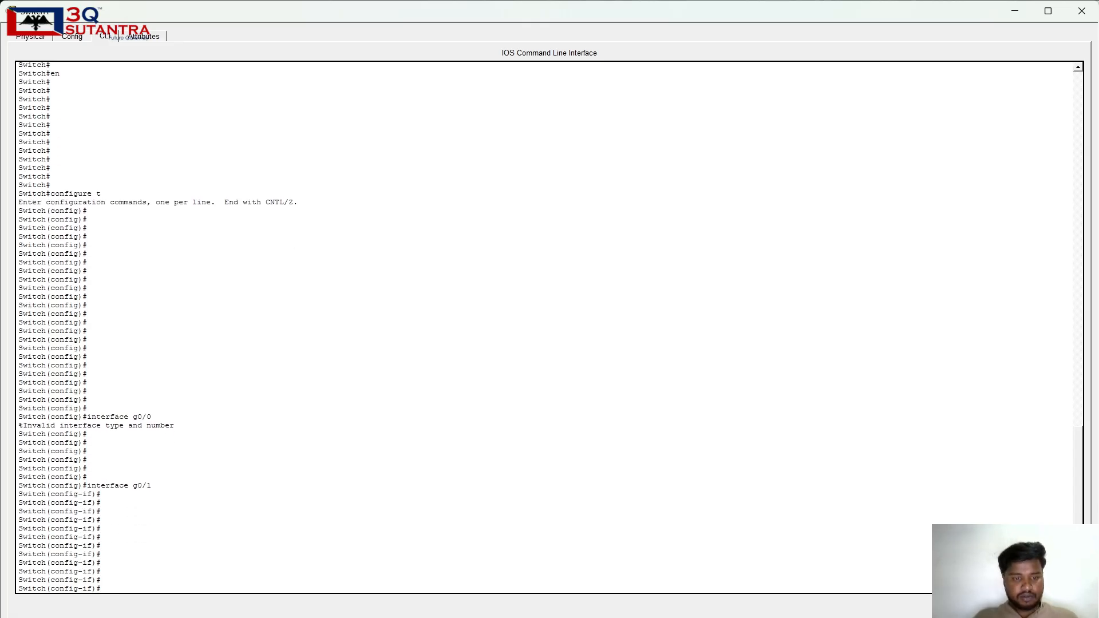
Try to assign IP address 192.168.1.1 with mask 2555.255.255.0 to interface g0/1 using the ip add command.
{"action": "type", "text": "ip add"}
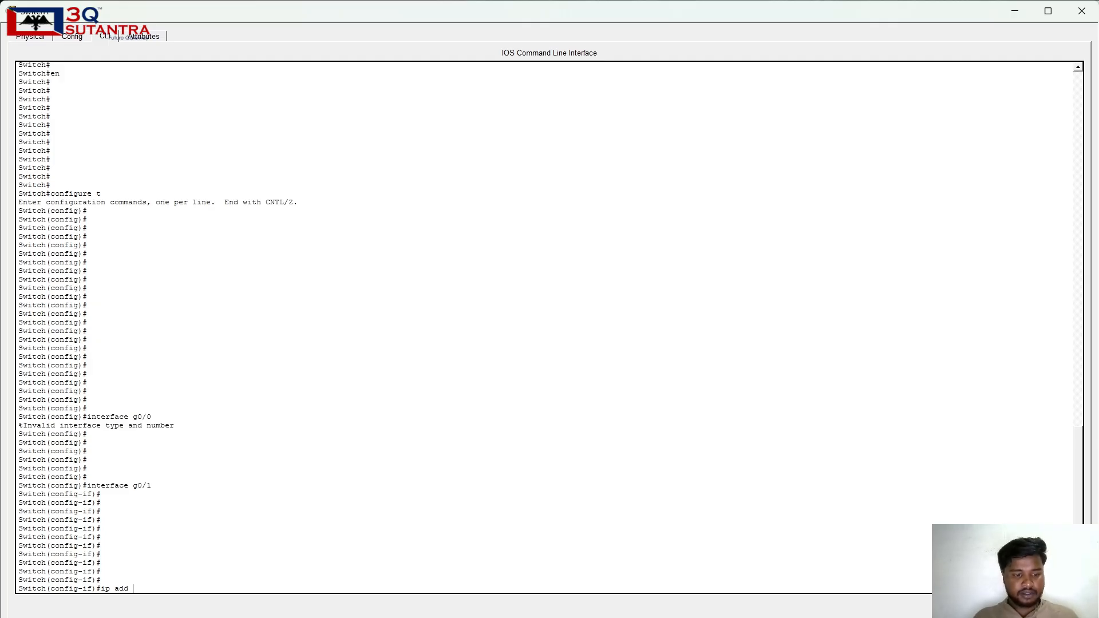
{"action": "type", "text": " 192.1"}
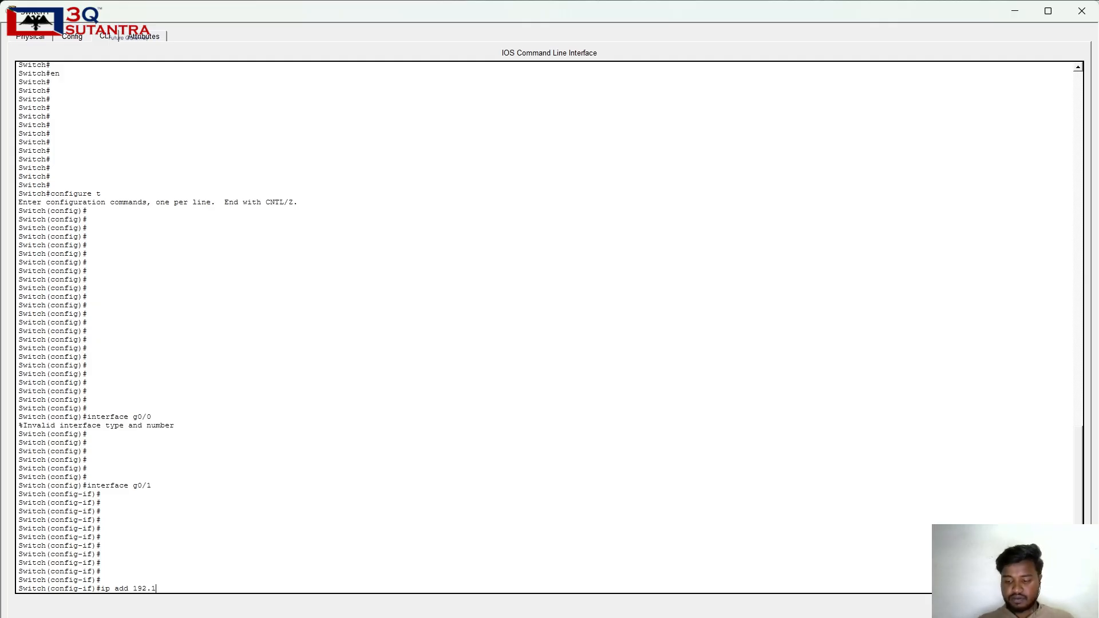
{"action": "type", "text": "68.1"}
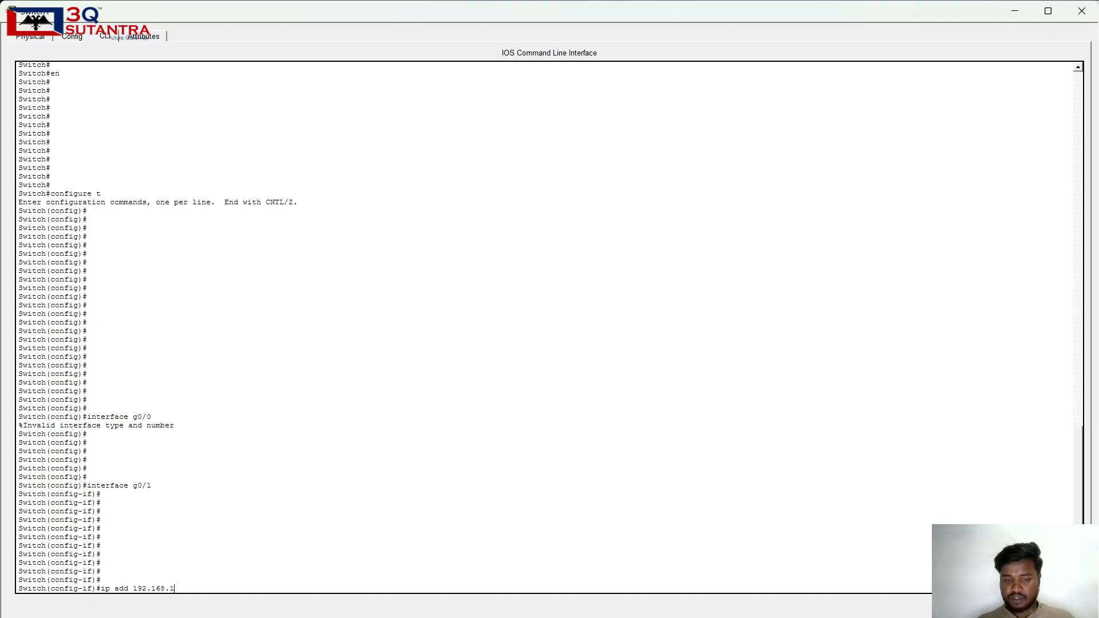
{"action": "type", "text": ".1"}
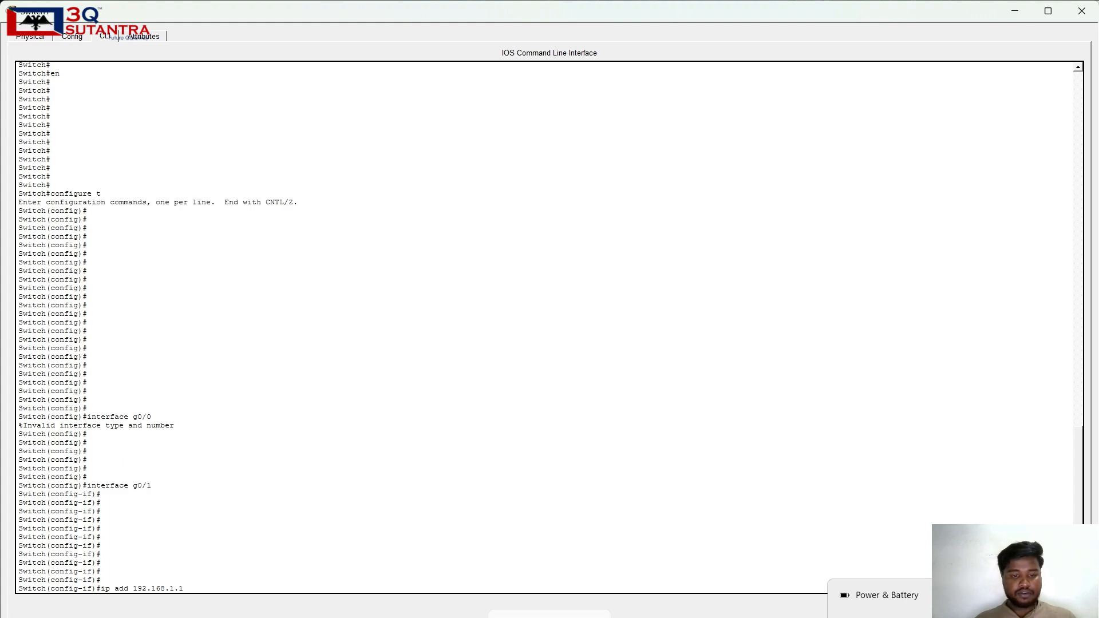
{"action": "type", "text": "  2555.2"}
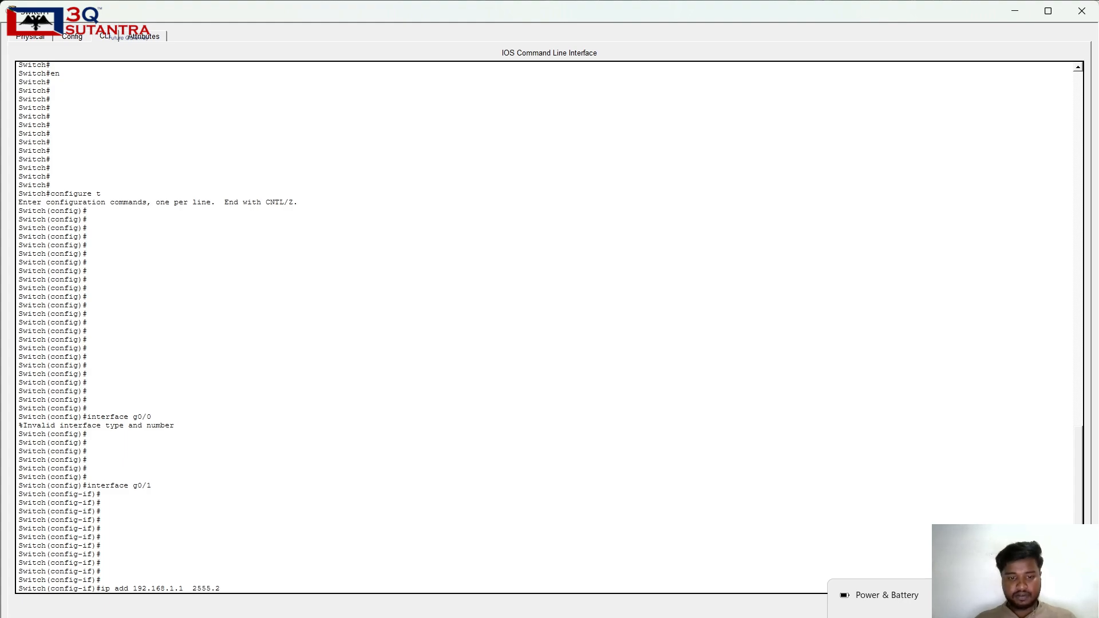
{"action": "type", "text": "55.2552."}
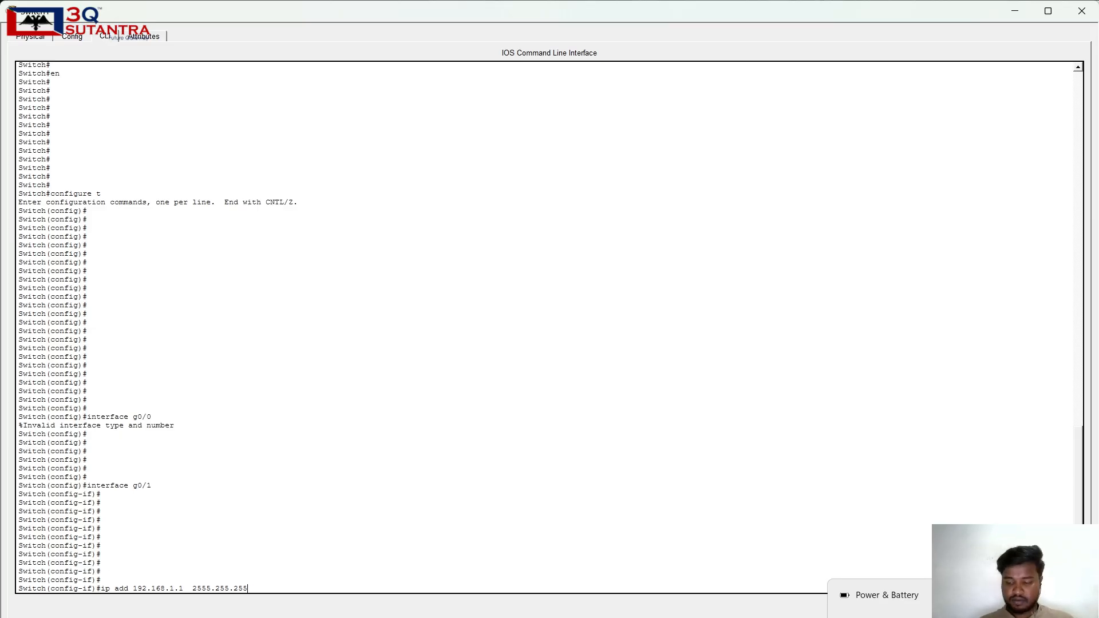
{"action": "key", "text": "Return"}
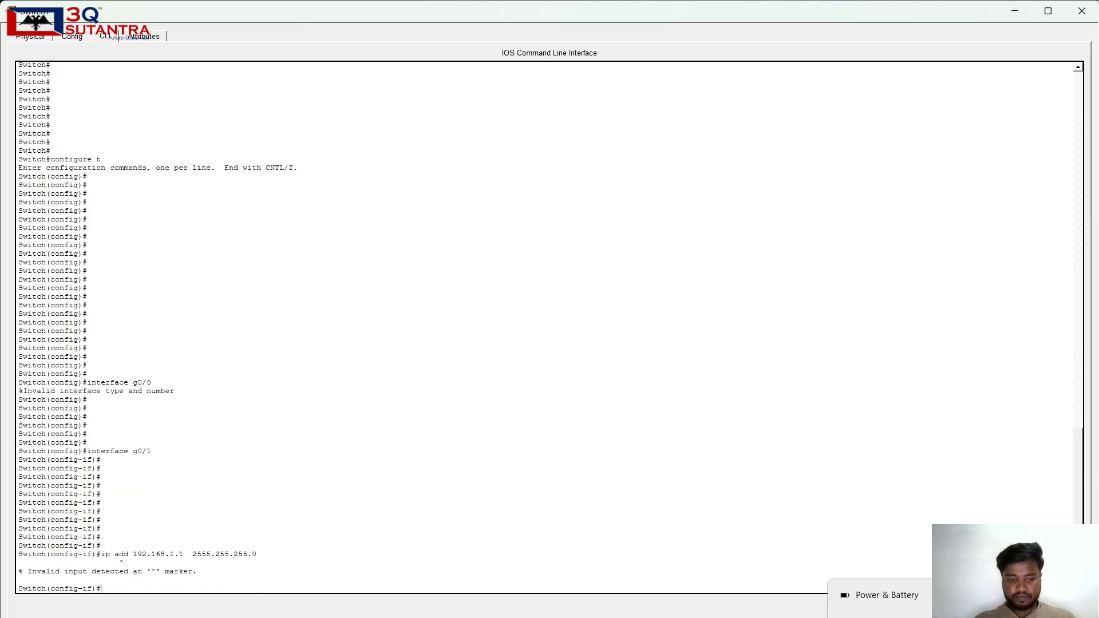
Try to assign virtual IP address 192.168.1.254 to standby group 1 on interface g0/1 using the command standbay 1 ip.
{"action": "type", "text": "stand"}
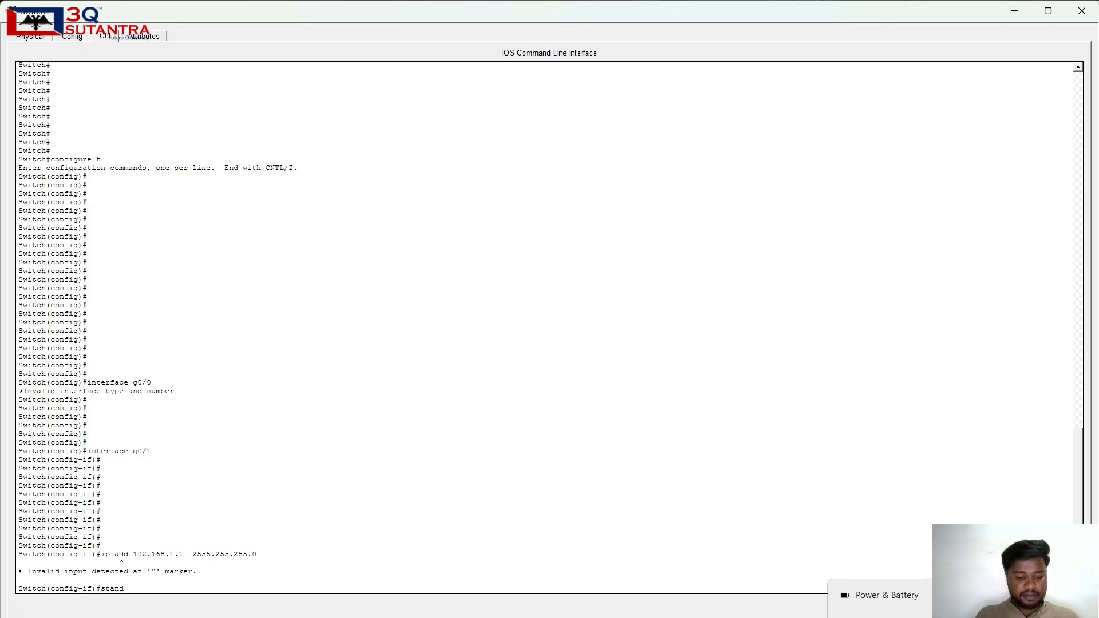
{"action": "type", "text": "bay 1"}
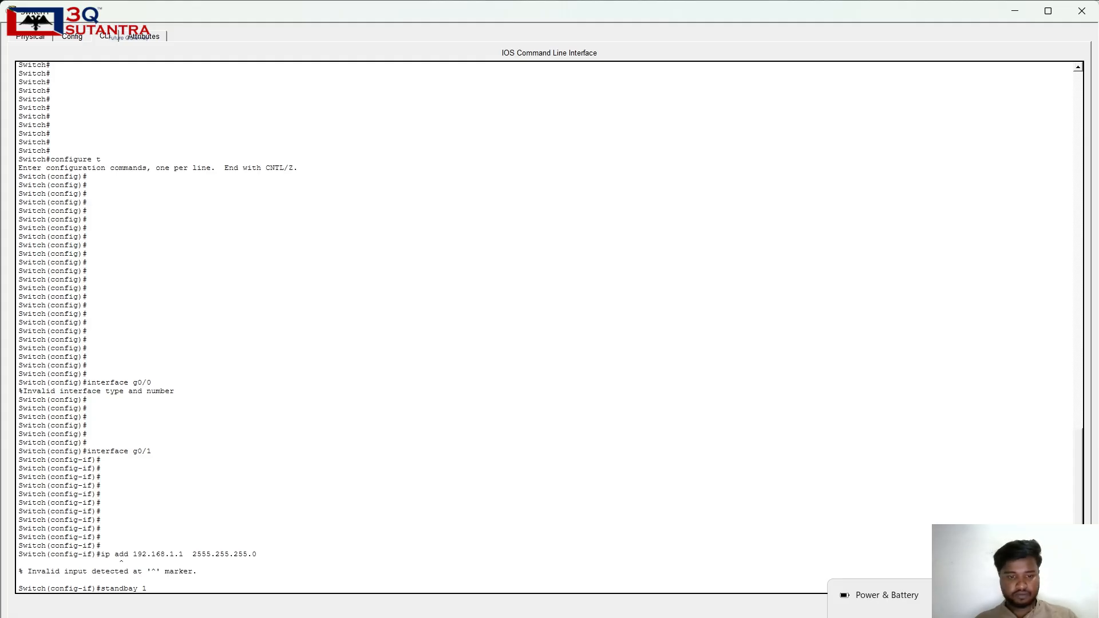
{"action": "type", "text": "p"}
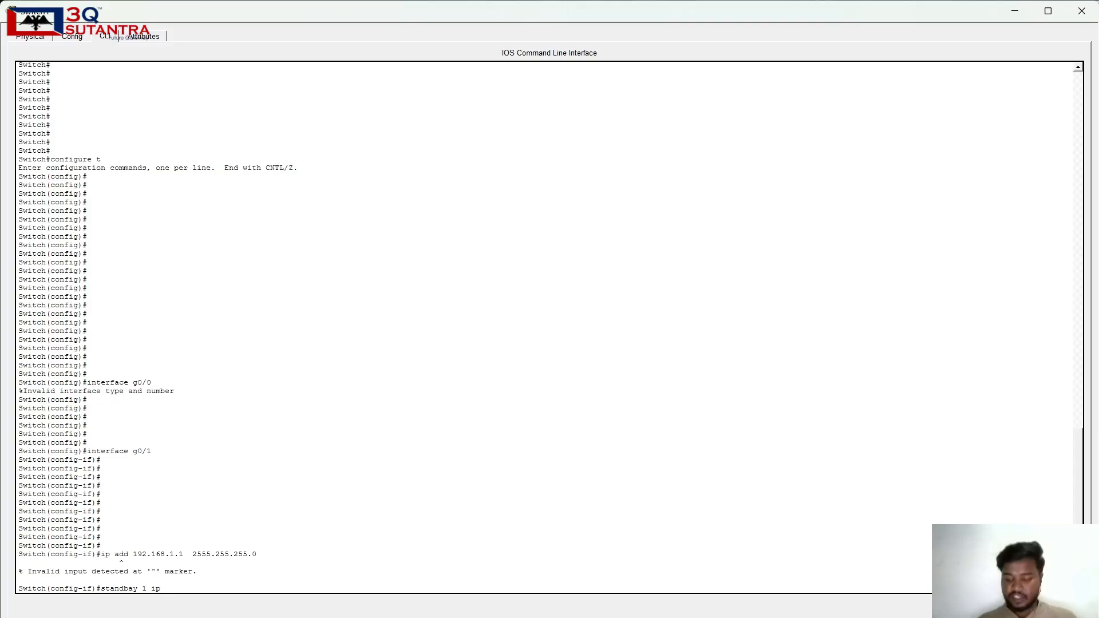
{"action": "type", "text": "2."}
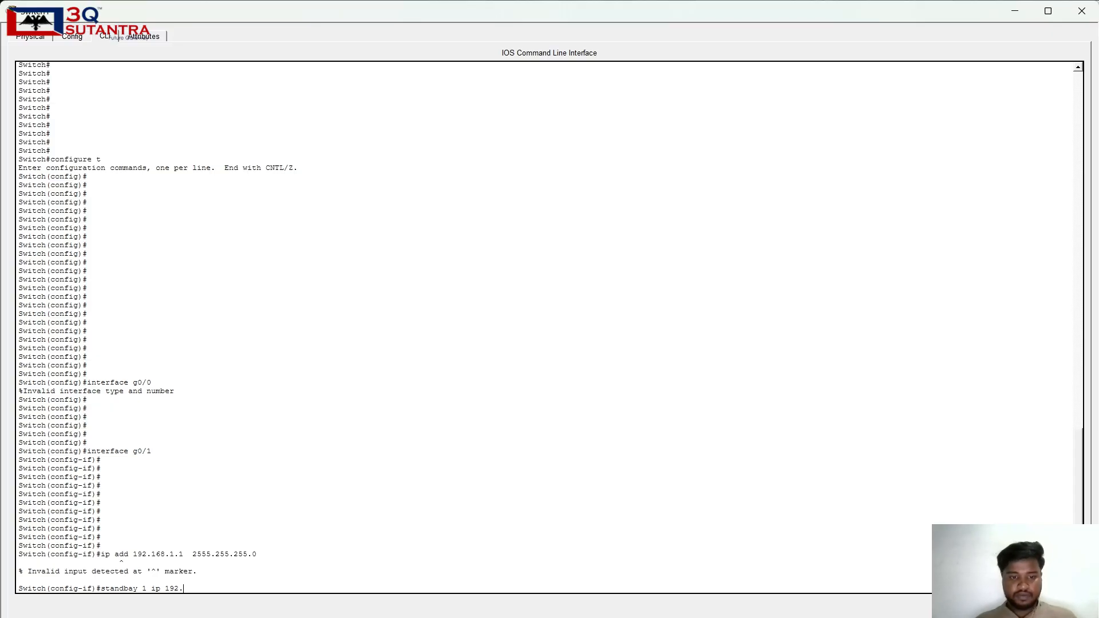
{"action": "type", "text": "168.1."}
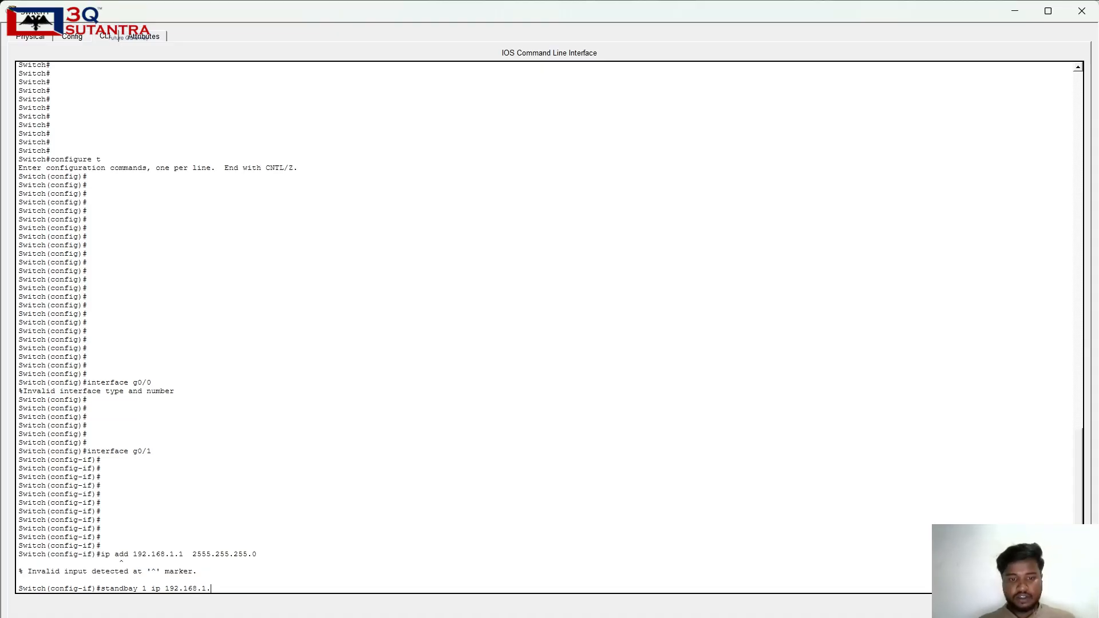
{"action": "type", "text": "254"}
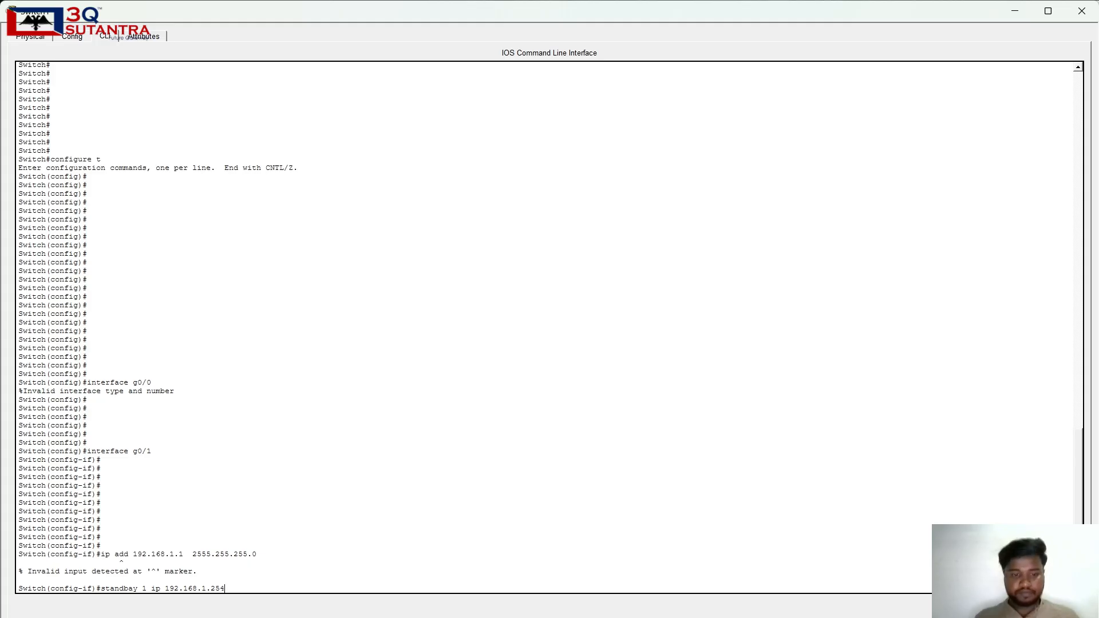
{"action": "key", "text": "Return"}
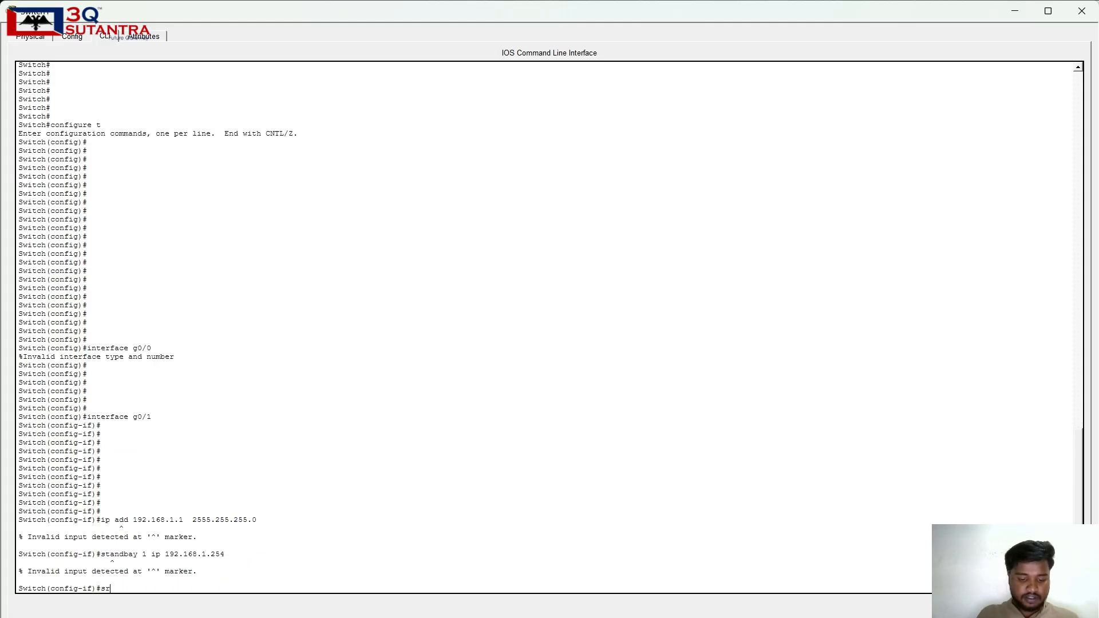
{"action": "type", "text": "s"}
{"action": "key", "text": "Return"}
{"action": "key", "text": "Return"}
{"action": "key", "text": "Return"}
{"action": "key", "text": "Return"}
{"action": "key", "text": "Return"}
{"action": "key", "text": "Return"}
{"action": "key", "text": "Return"}
{"action": "key", "text": "Return"}
{"action": "key", "text": "Return"}
{"action": "key", "text": "Return"}
{"action": "key", "text": "Return"}
{"action": "key", "text": "Return"}
{"action": "key", "text": "Return"}
{"action": "key", "text": "Return"}
{"action": "key", "text": "Return"}
{"action": "key", "text": "Return"}
{"action": "key", "text": "Return"}
{"action": "key", "text": "Return"}
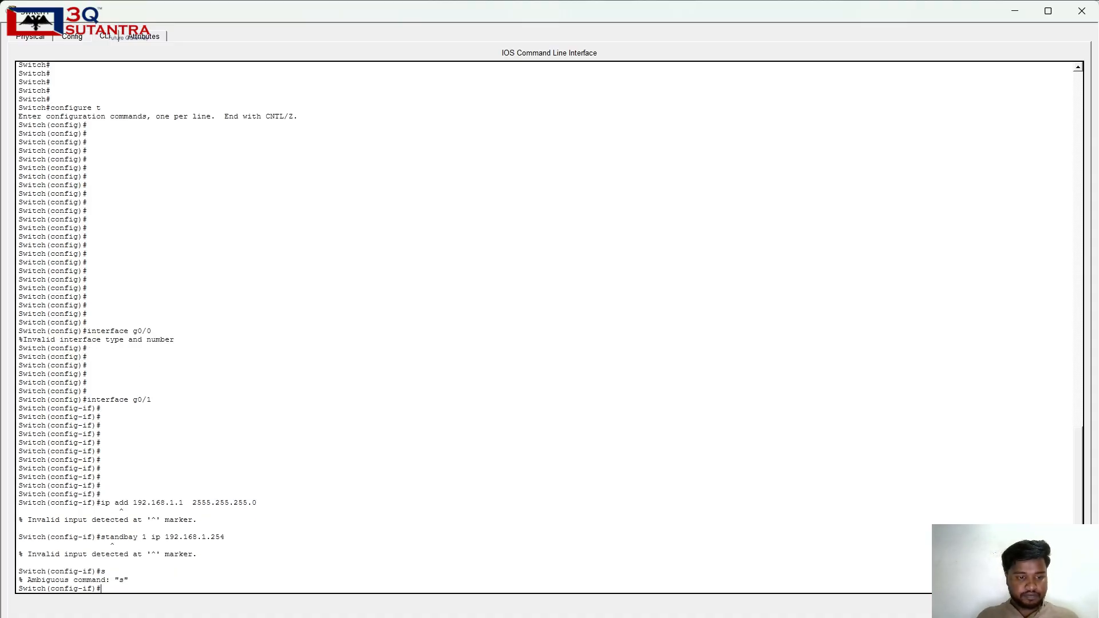
Try to set the priority of standby group 1 to 100 on the switch's g0/1 interface with the standby 1 priority command.
{"action": "type", "text": "sta"}
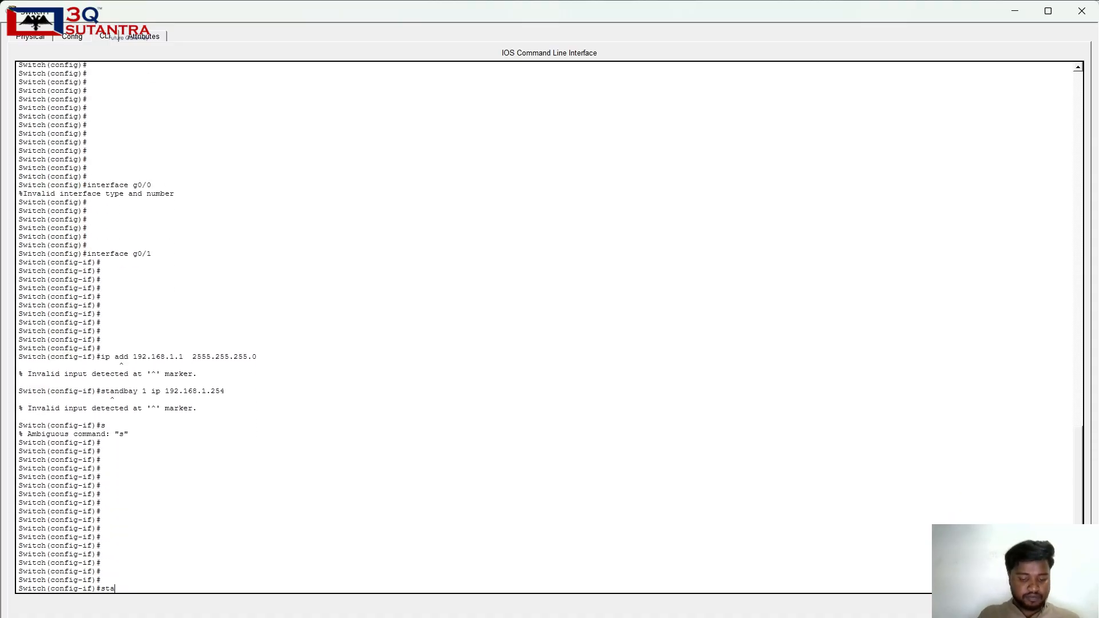
{"action": "type", "text": "ndby 1"}
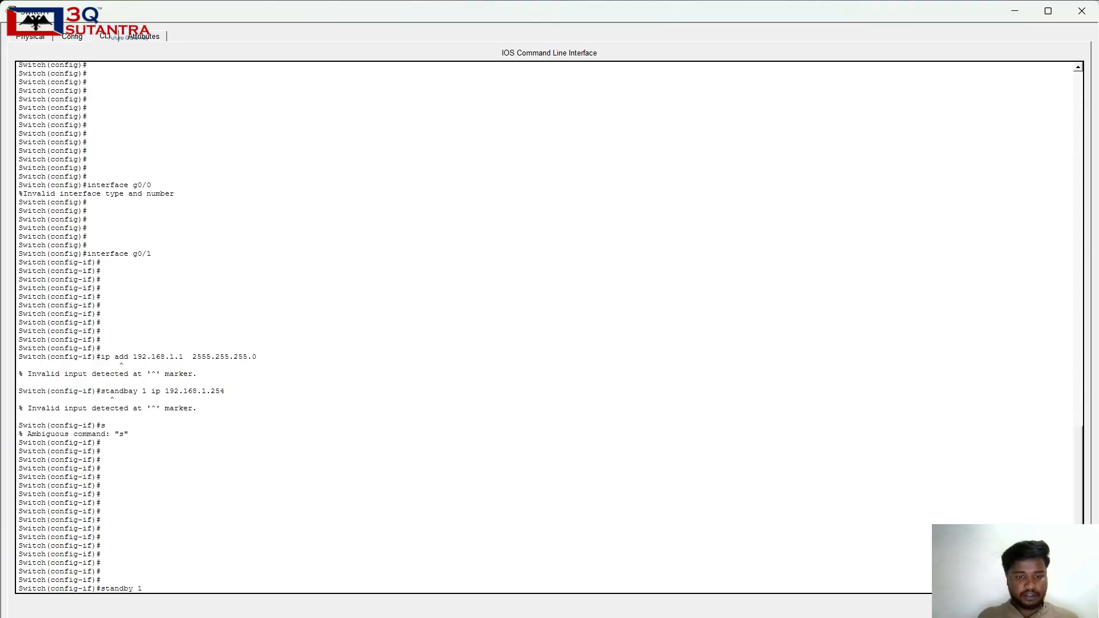
{"action": "type", "text": " pri"}
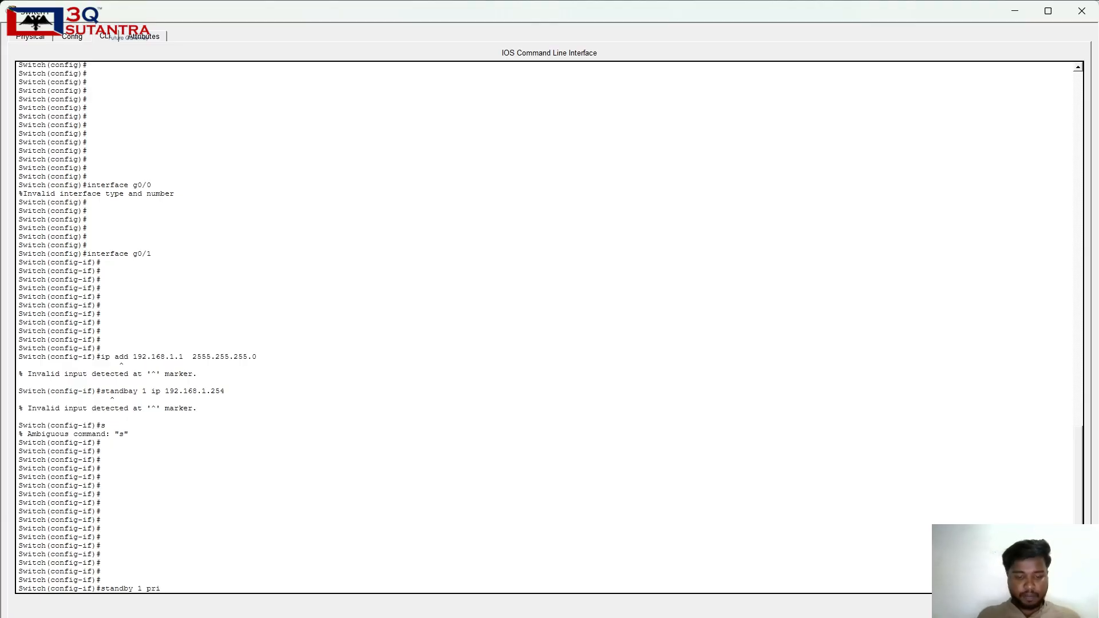
{"action": "type", "text": "o"}
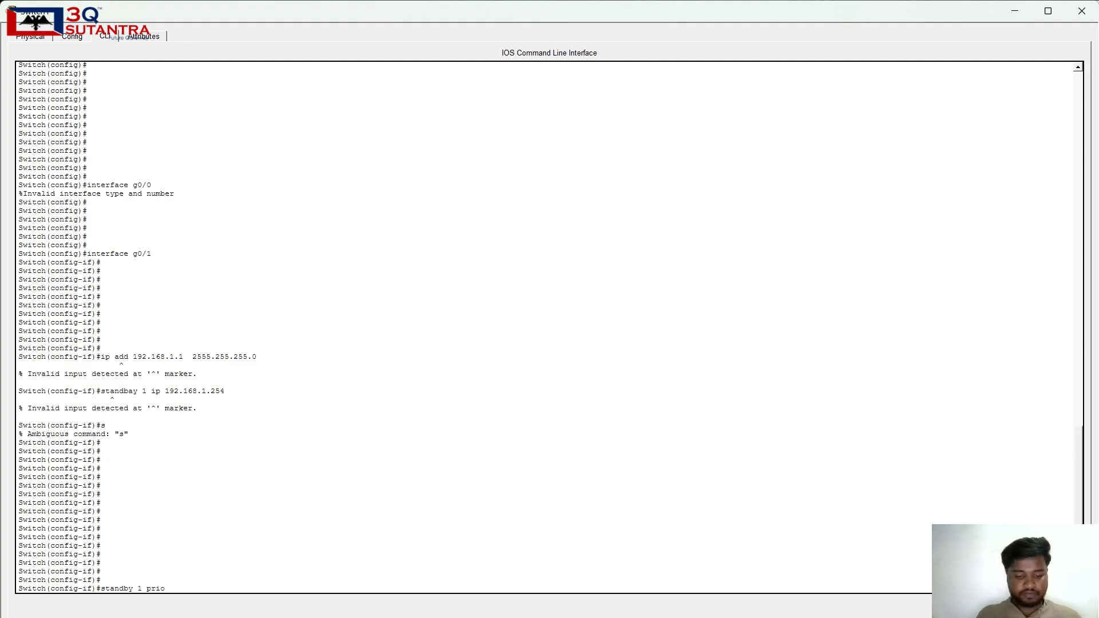
{"action": "type", "text": "rity"}
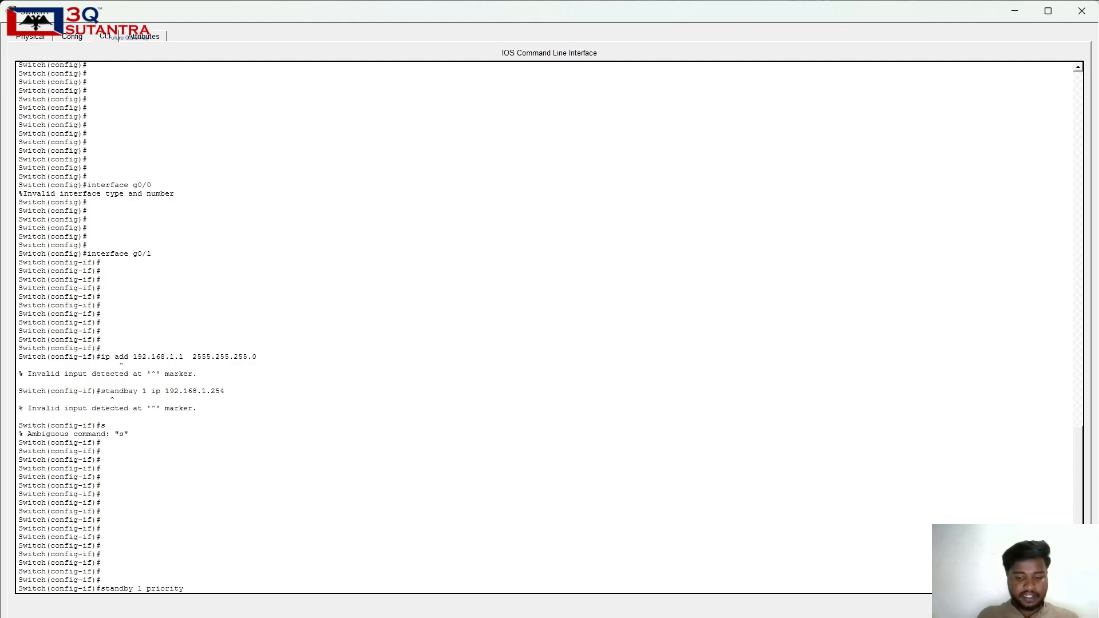
{"action": "type", "text": " 100"}
{"action": "key", "text": "Return"}
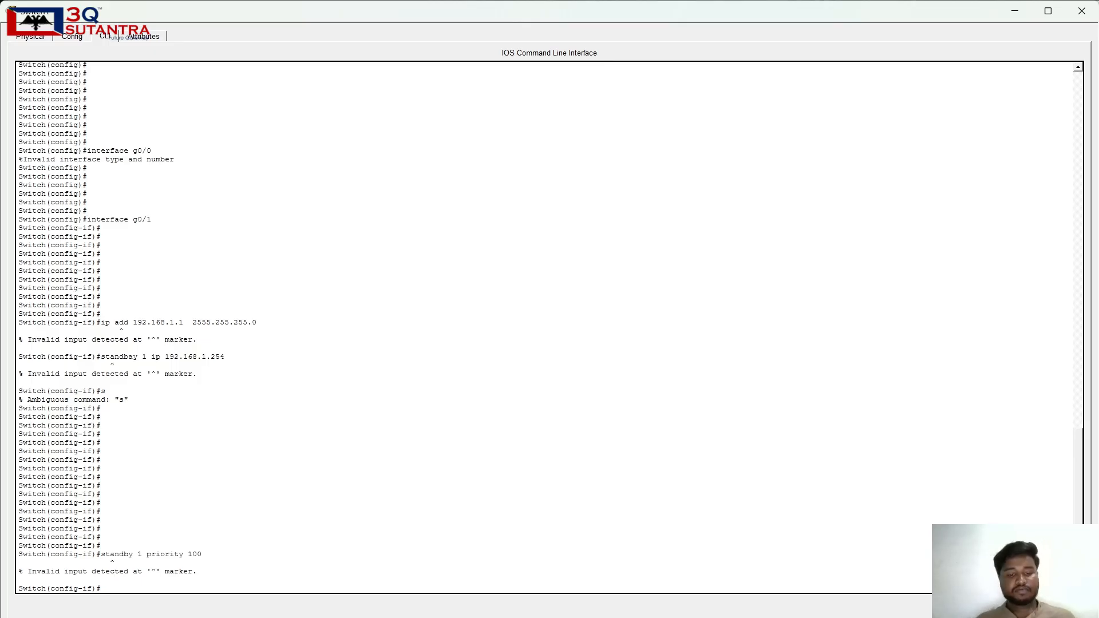
{"action": "key", "text": "Return"}
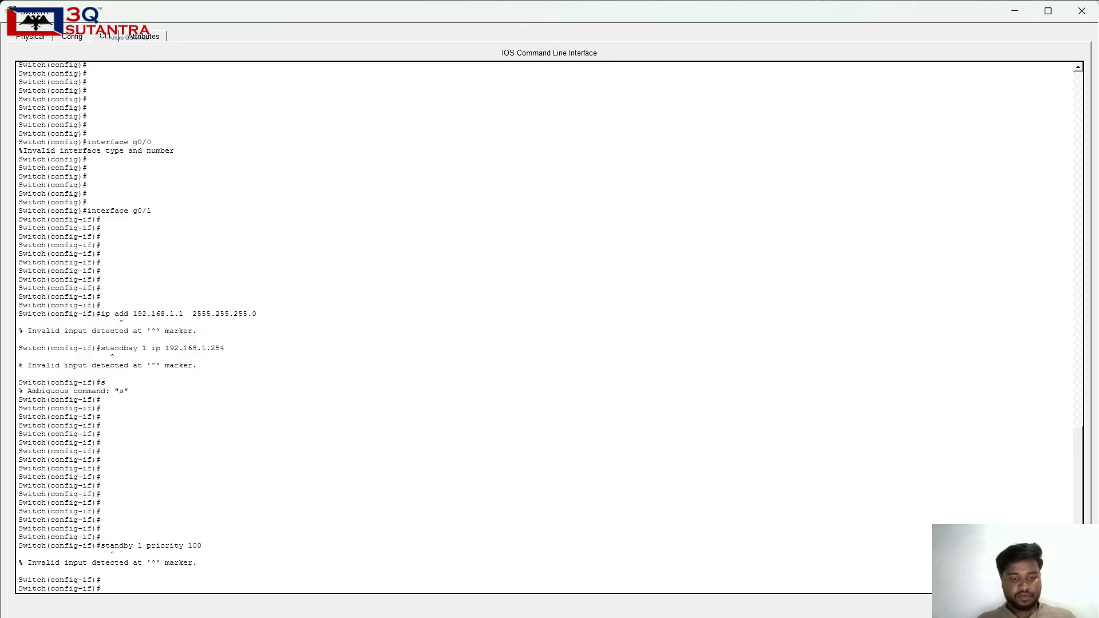
{"action": "key", "text": "Return"}
{"action": "key", "text": "Return"}
{"action": "key", "text": "Return"}
{"action": "key", "text": "Return"}
{"action": "key", "text": "Return"}
{"action": "key", "text": "Return"}
{"action": "key", "text": "Return"}
{"action": "key", "text": "Return"}
{"action": "key", "text": "Return"}
{"action": "key", "text": "Return"}
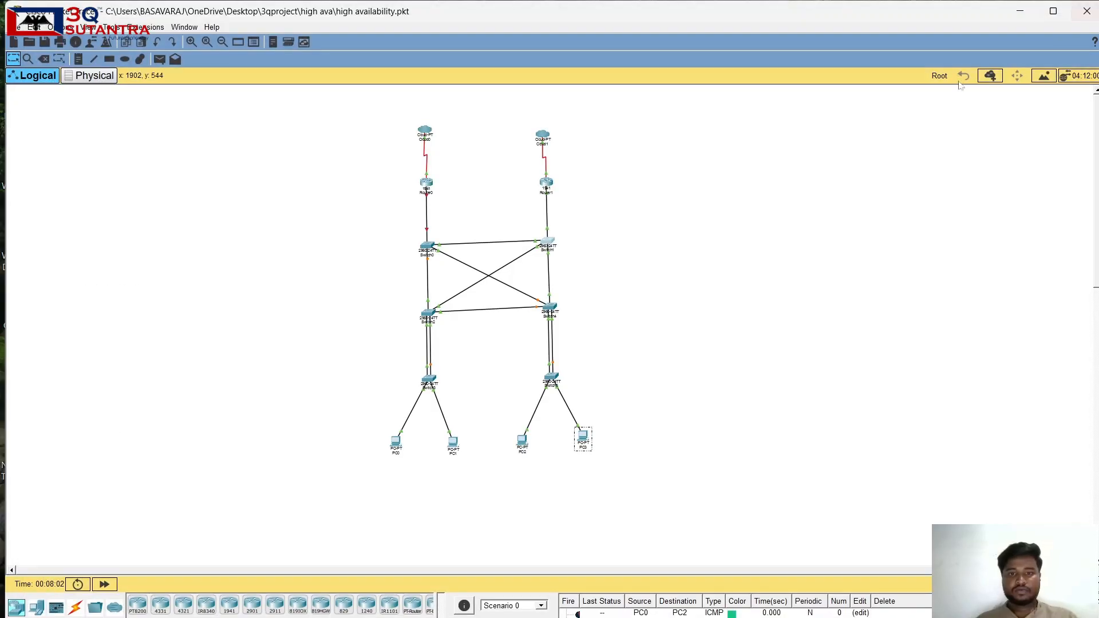
Open the command-line interface of Router1 in the topology and bring up its user prompt.
{"action": "left_click", "coordinate": [546, 186]}
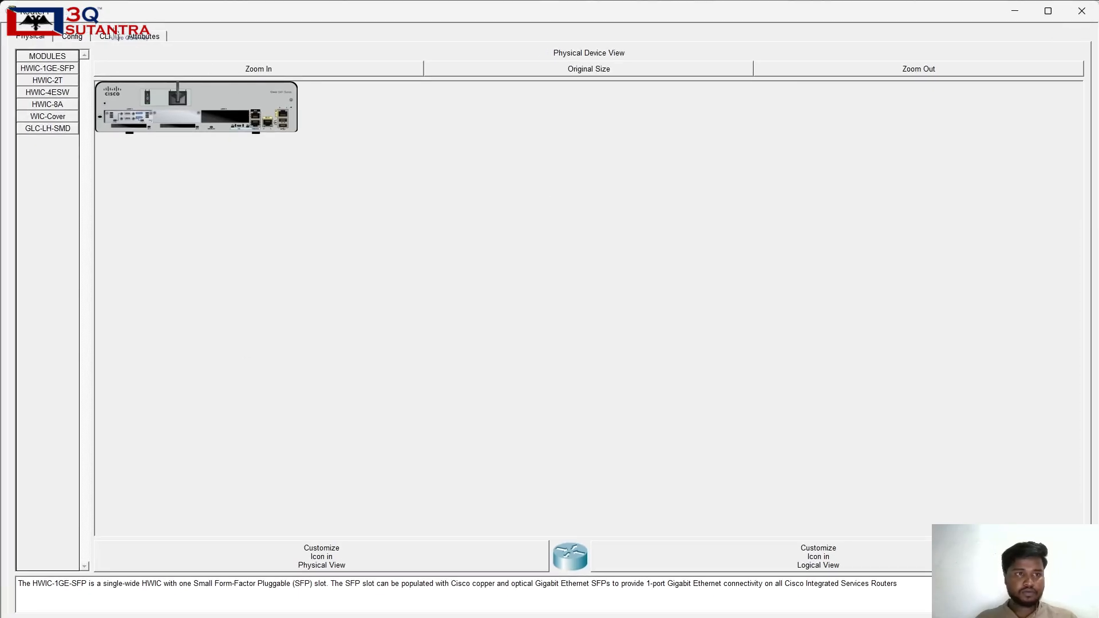
{"action": "left_click", "coordinate": [1023, 10]}
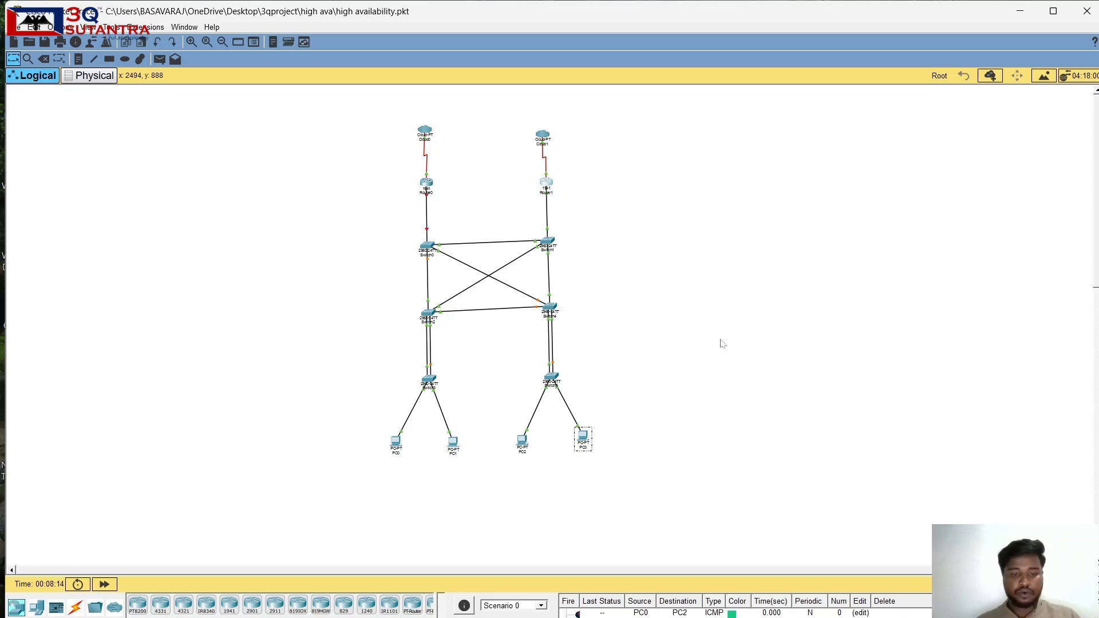
{"action": "left_click", "coordinate": [548, 184]}
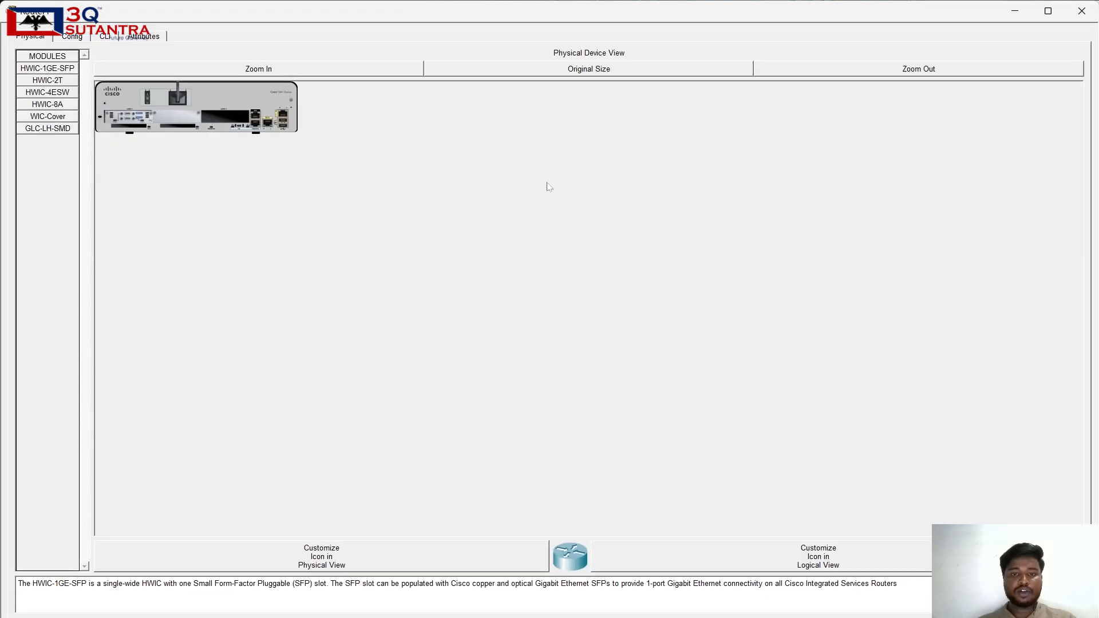
{"action": "left_click", "coordinate": [112, 36]}
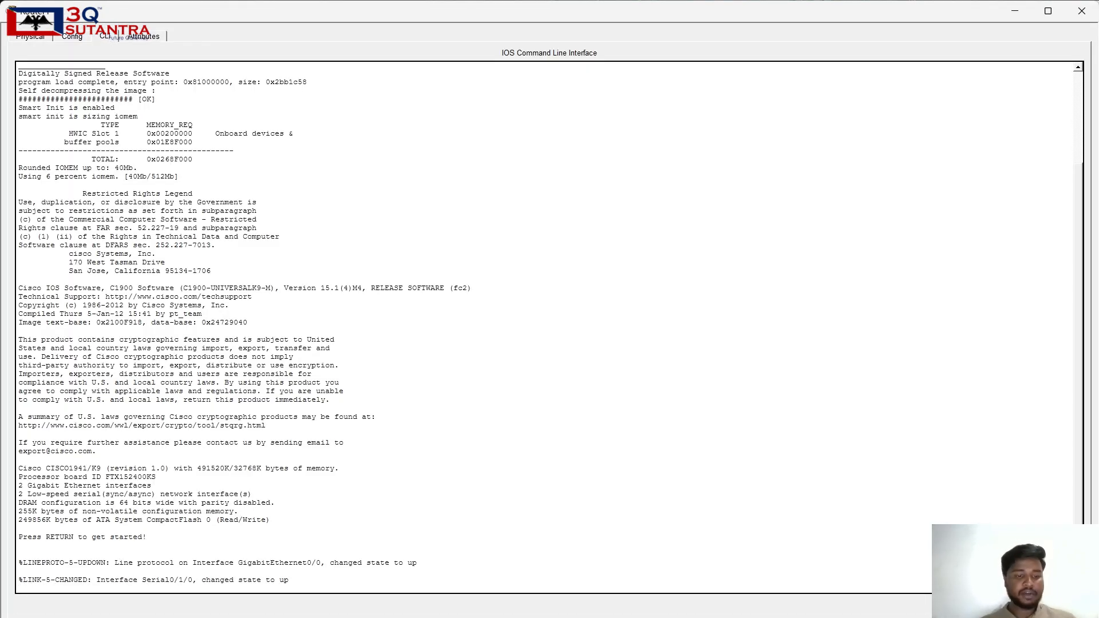
{"action": "key", "text": "Return"}
{"action": "key", "text": "Return"}
{"action": "key", "text": "Return"}
{"action": "key", "text": "Return"}
{"action": "key", "text": "Return"}
{"action": "key", "text": "Return"}
{"action": "key", "text": "Return"}
{"action": "key", "text": "Return"}
{"action": "key", "text": "Return"}
{"action": "key", "text": "Return"}
{"action": "key", "text": "Return"}
{"action": "key", "text": "Return"}
{"action": "key", "text": "Return"}
{"action": "key", "text": "Return"}
{"action": "key", "text": "Return"}
{"action": "key", "text": "Return"}
{"action": "key", "text": "Return"}
{"action": "key", "text": "Return"}
{"action": "key", "text": "Return"}
{"action": "key", "text": "Return"}
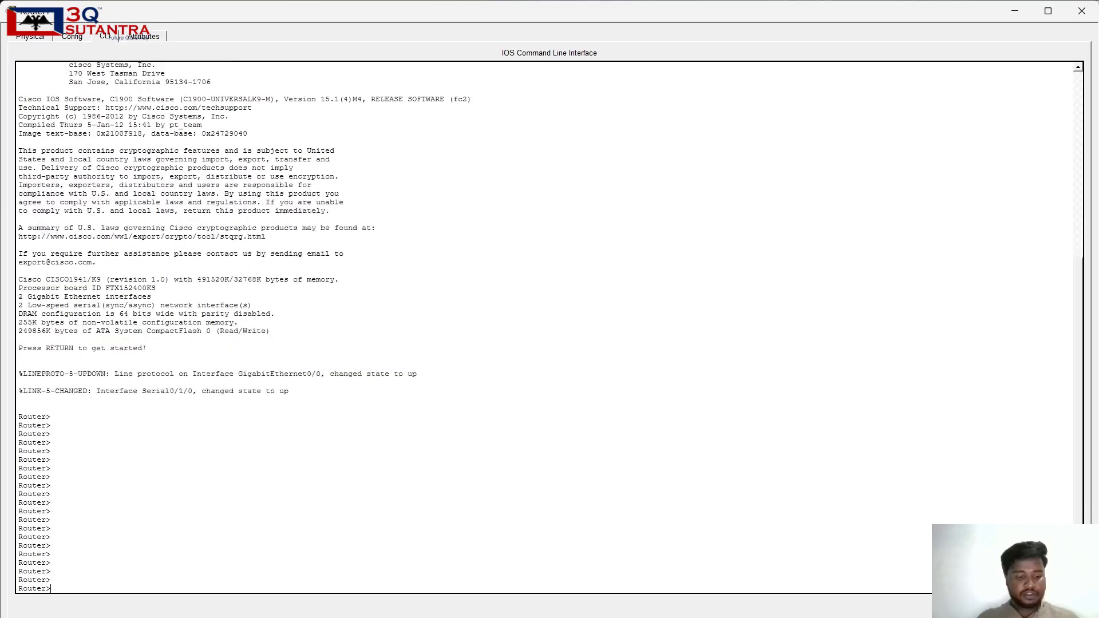
Enter the router's global configuration mode with the en and configure t commands.
{"action": "type", "text": "en"}
{"action": "key", "text": "Return"}
{"action": "type", "text": "c"}
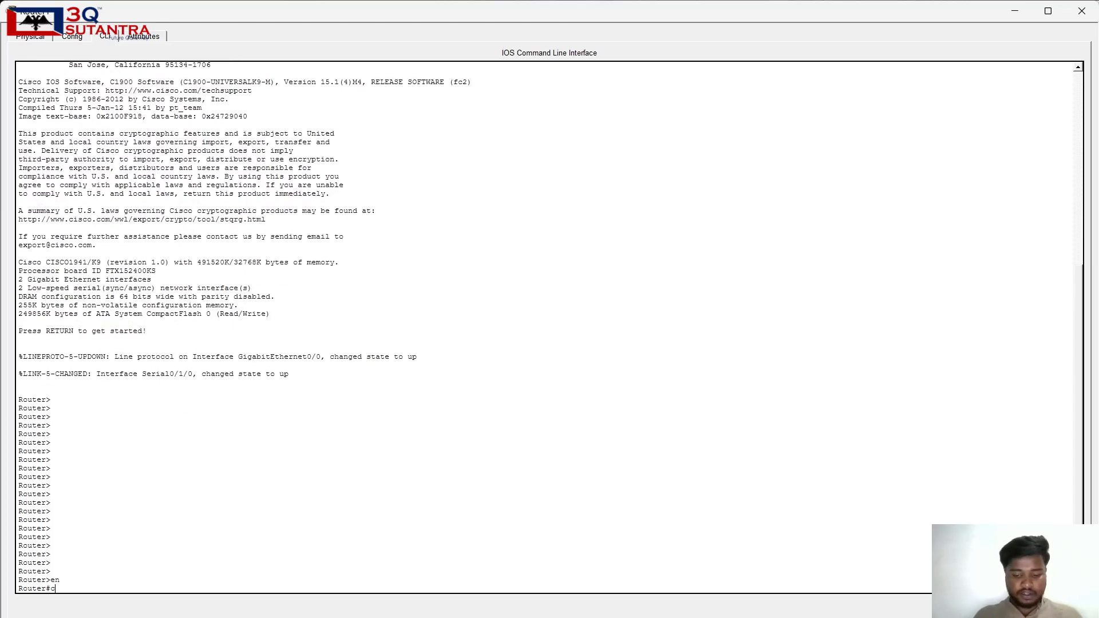
{"action": "type", "text": "onfigu"}
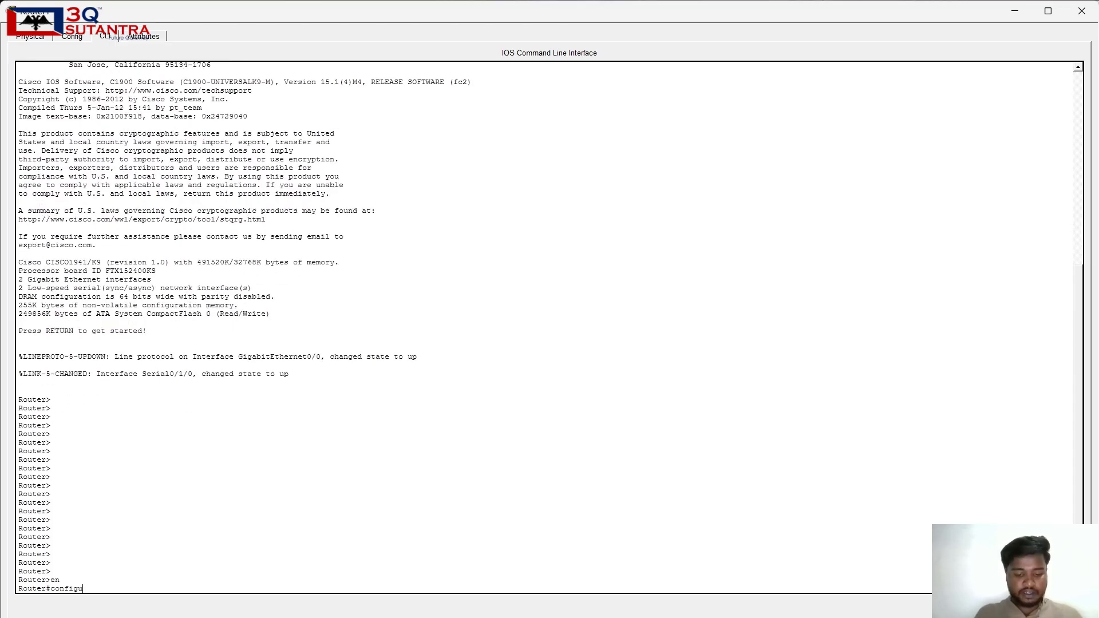
{"action": "type", "text": "re t"}
{"action": "key", "text": "Return"}
{"action": "key", "text": "Return"}
{"action": "key", "text": "Return"}
{"action": "key", "text": "Return"}
{"action": "key", "text": "Return"}
{"action": "key", "text": "Return"}
{"action": "key", "text": "Return"}
{"action": "key", "text": "Return"}
{"action": "key", "text": "Return"}
{"action": "key", "text": "Return"}
{"action": "key", "text": "Return"}
{"action": "key", "text": "Return"}
{"action": "key", "text": "Return"}
{"action": "key", "text": "Return"}
{"action": "key", "text": "Return"}
{"action": "key", "text": "Return"}
{"action": "key", "text": "Return"}
{"action": "key", "text": "Return"}
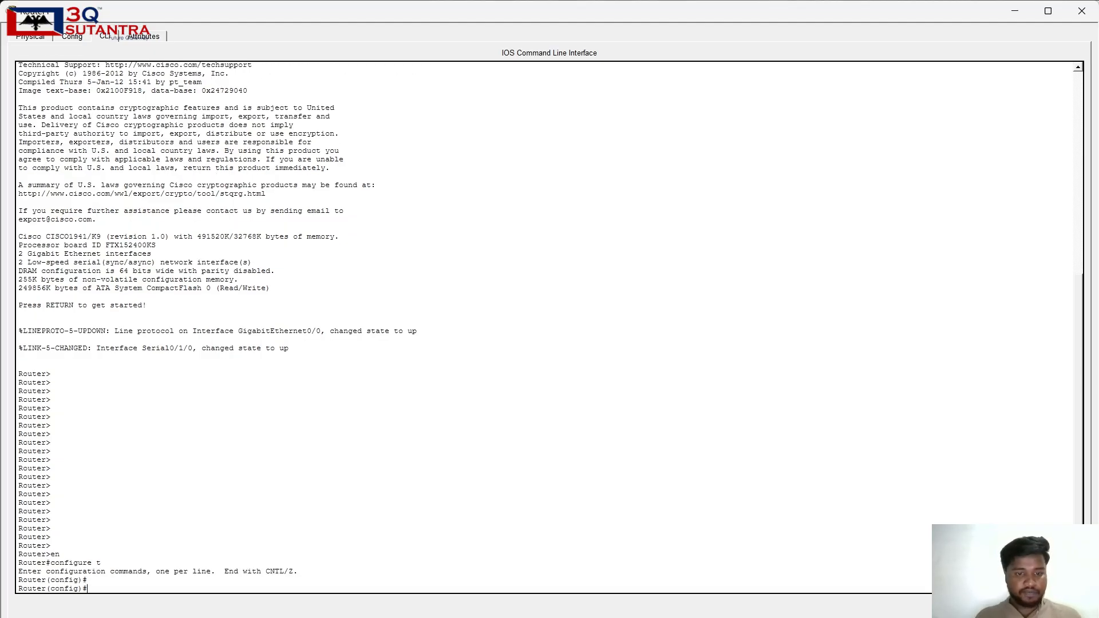
{"action": "key", "text": "Return"}
{"action": "key", "text": "Return"}
{"action": "key", "text": "Return"}
{"action": "key", "text": "Return"}
{"action": "key", "text": "Return"}
{"action": "key", "text": "Return"}
{"action": "key", "text": "Return"}
{"action": "key", "text": "Return"}
{"action": "key", "text": "Return"}
{"action": "key", "text": "Return"}
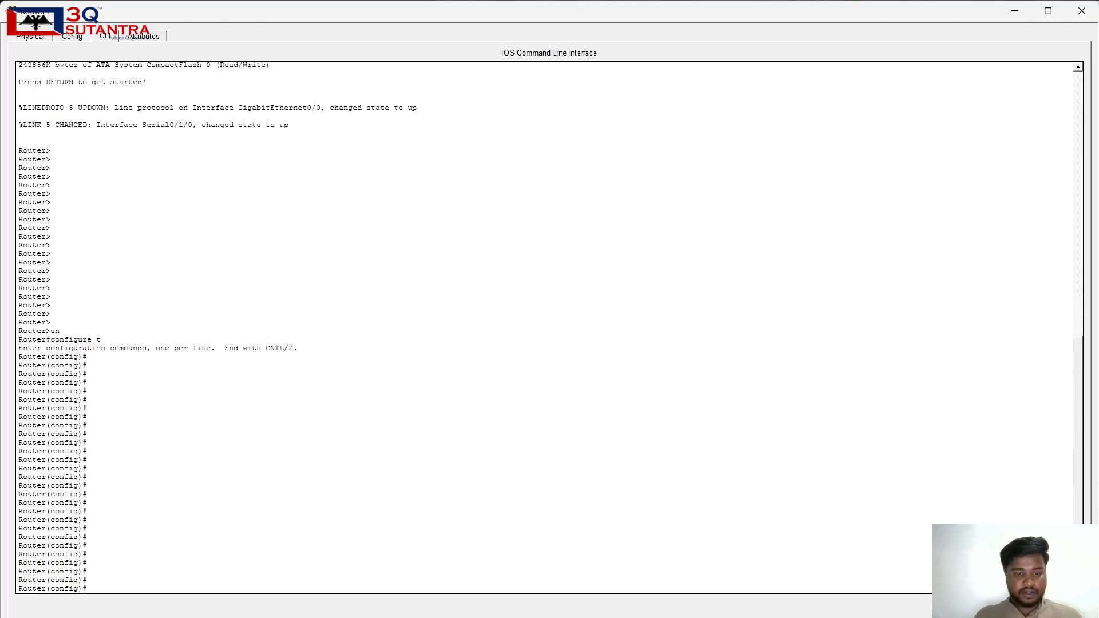
Try to enter the router's interface configuration with the command unterface g0/0.
{"action": "type", "text": "unterf"}
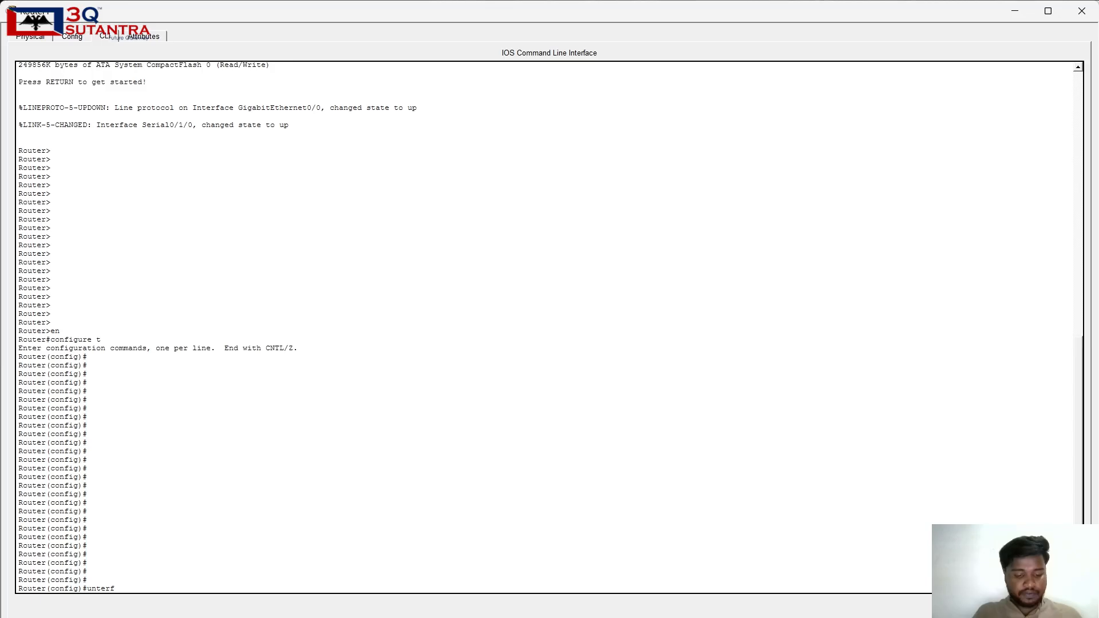
{"action": "type", "text": "ace g"}
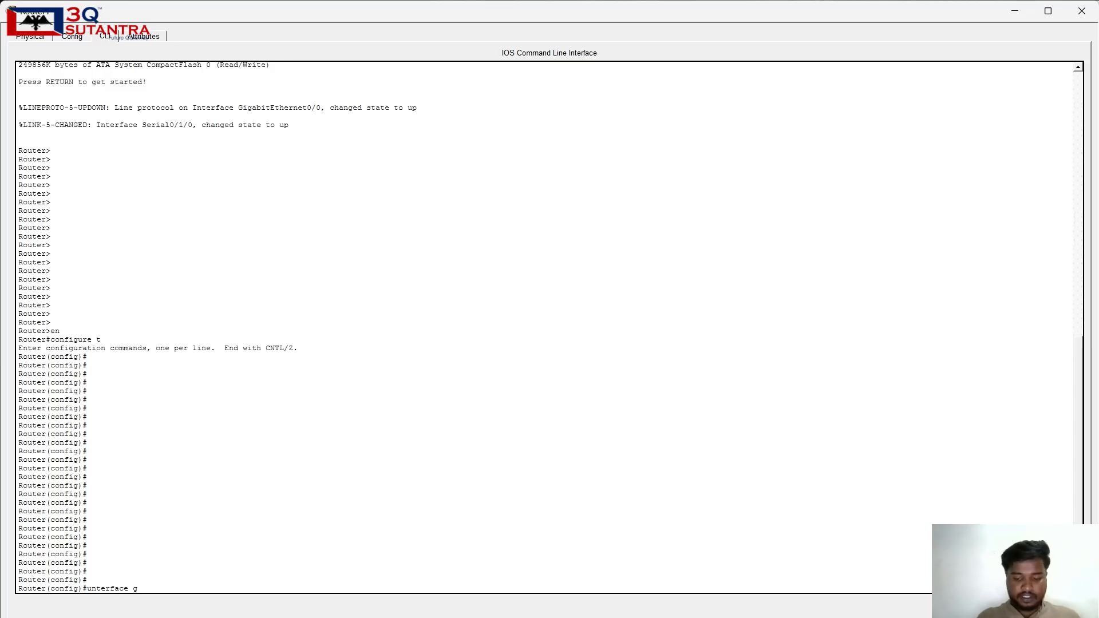
{"action": "type", "text": "0/0"}
{"action": "key", "text": "Return"}
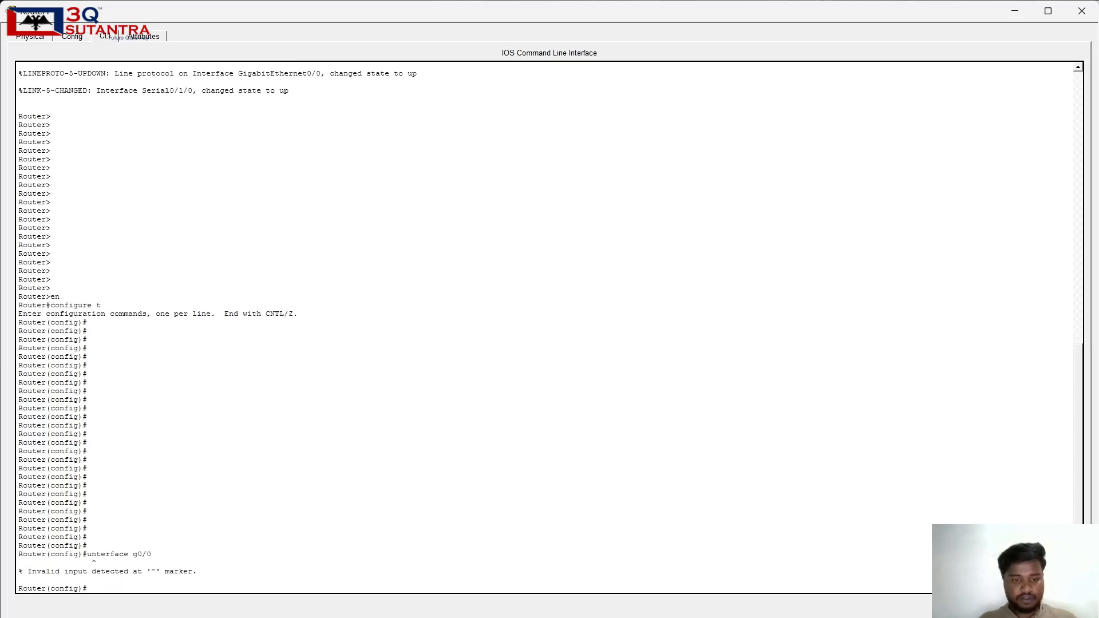
{"action": "key", "text": "Return"}
{"action": "key", "text": "Return"}
{"action": "key", "text": "Return"}
{"action": "key", "text": "Return"}
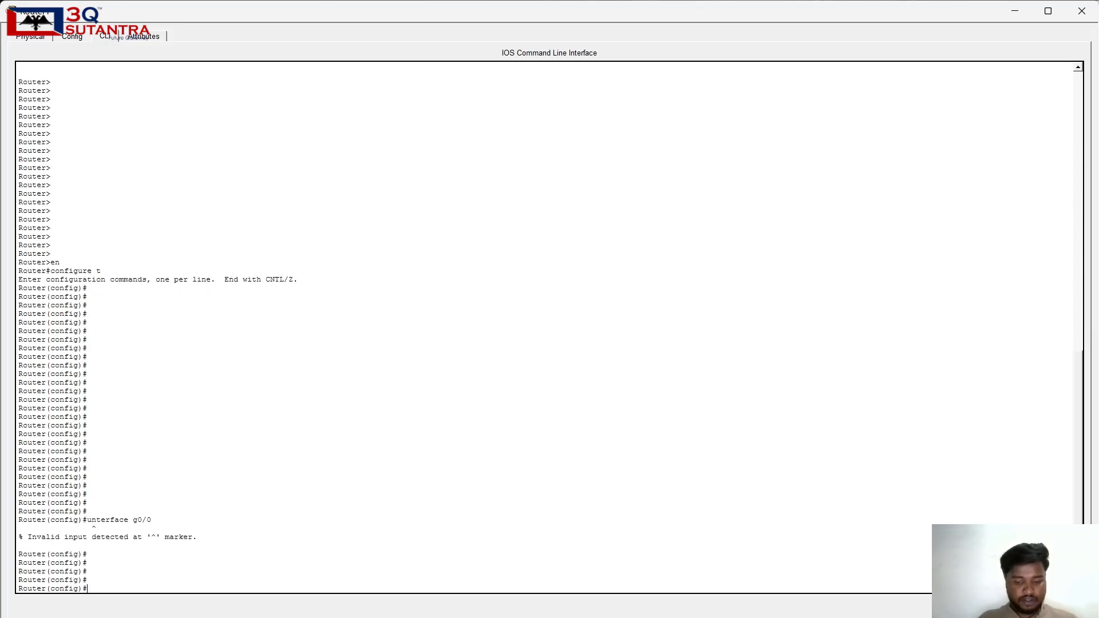
Enter interface configuration for g0/0 on the router with the interface g0/0 command.
{"action": "type", "text": "interfa"}
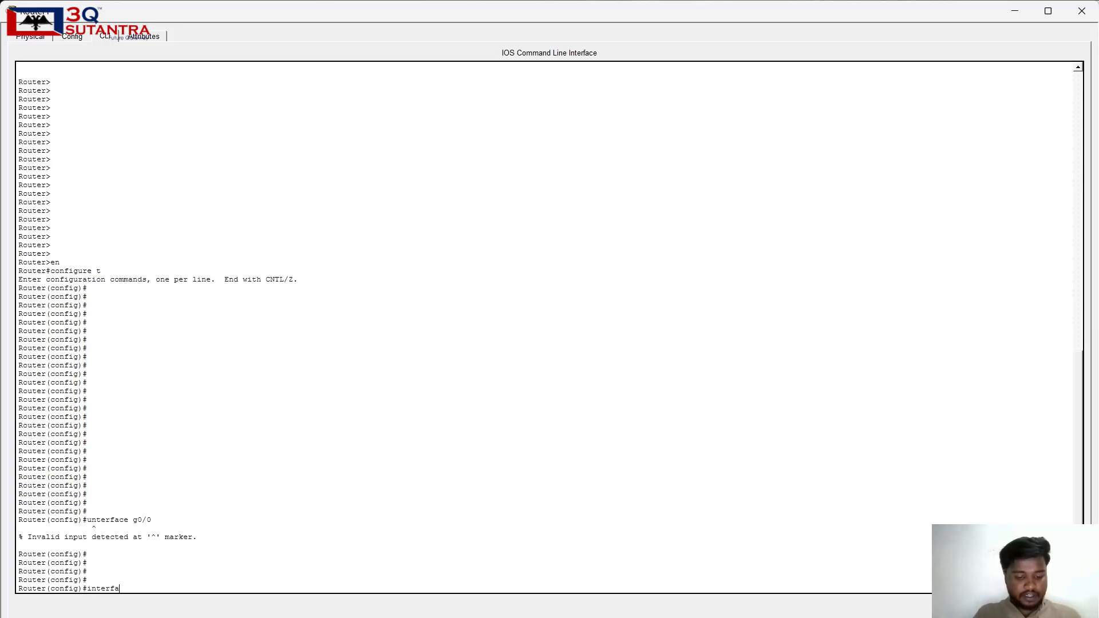
{"action": "type", "text": "ce g0"}
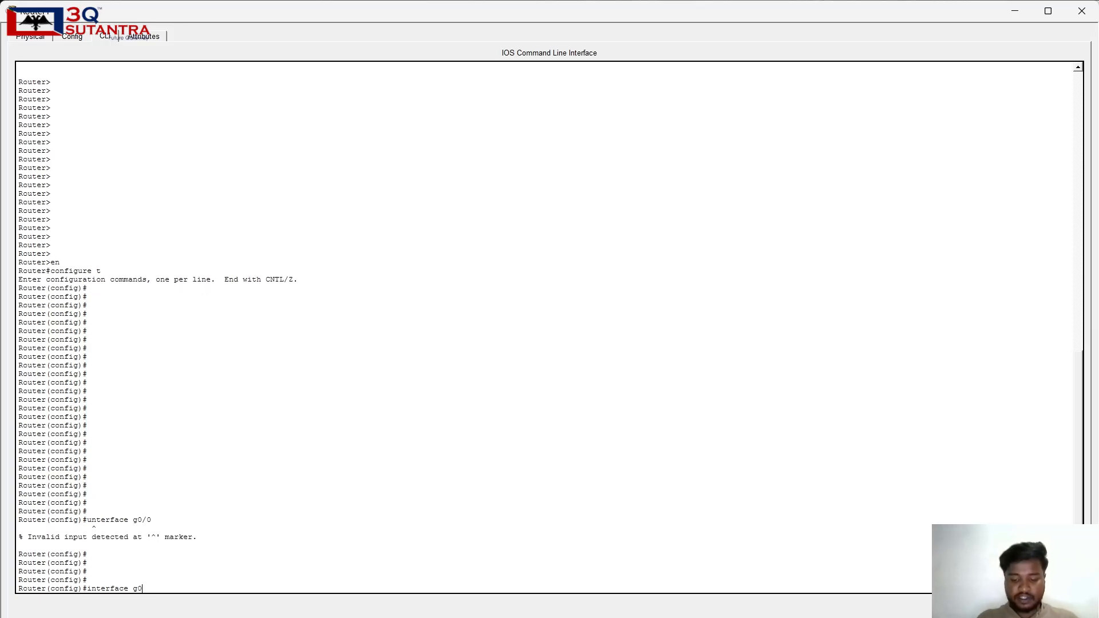
{"action": "type", "text": "/0"}
{"action": "key", "text": "Return"}
{"action": "key", "text": "Return"}
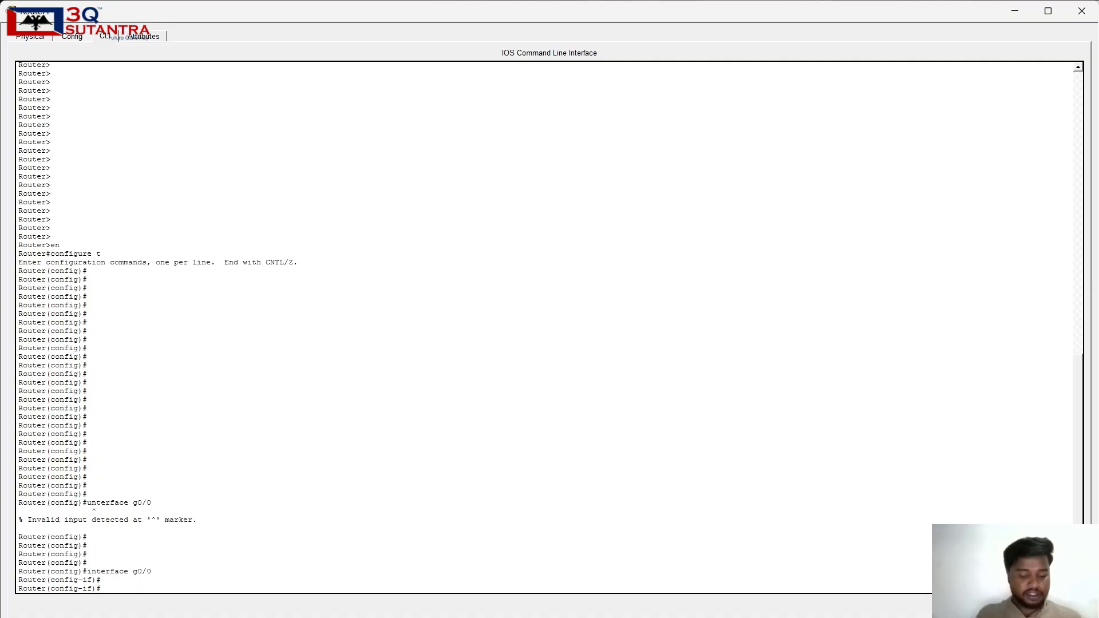
Assign the IP address 192.168.1.1 with mask 255.255.255.0 to the router's g0/0 interface.
{"action": "type", "text": "ip add 1"}
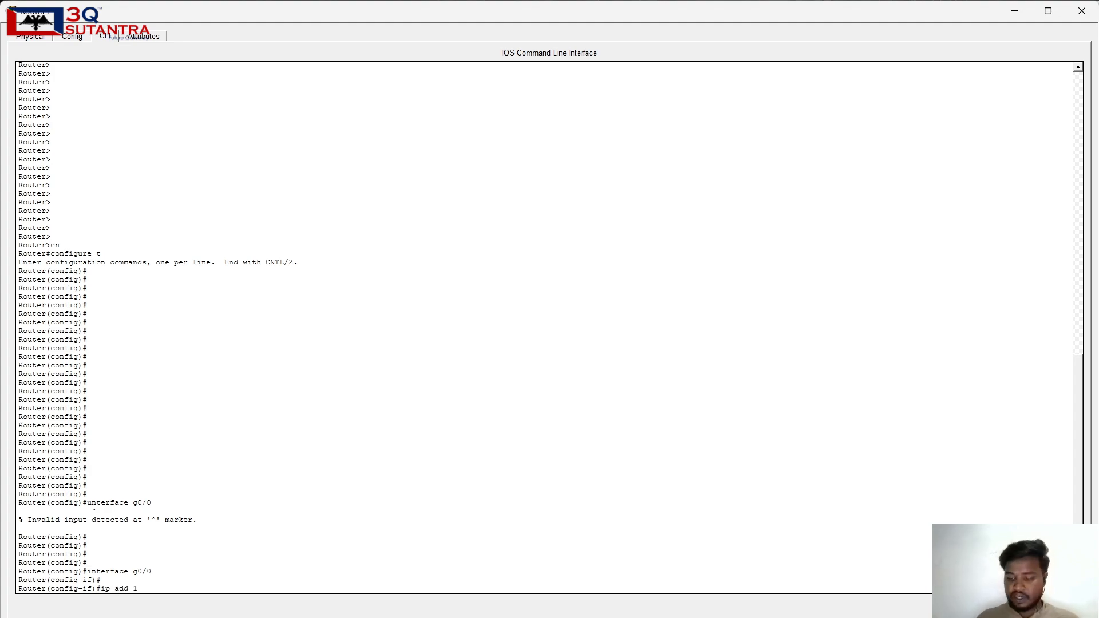
{"action": "type", "text": "92.168."}
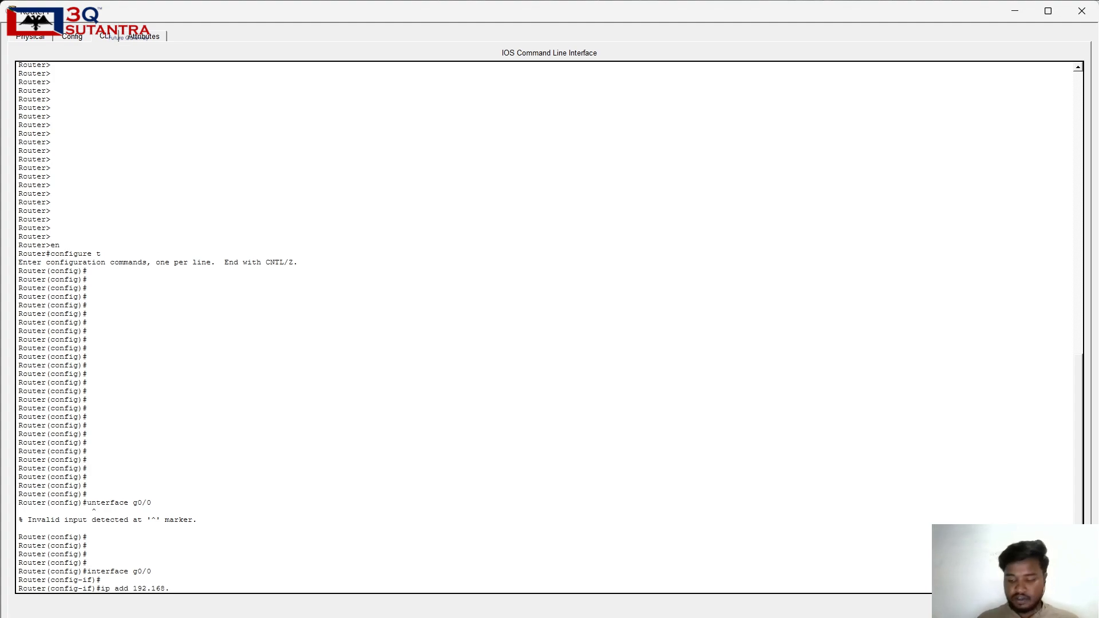
{"action": "type", "text": "1.1"}
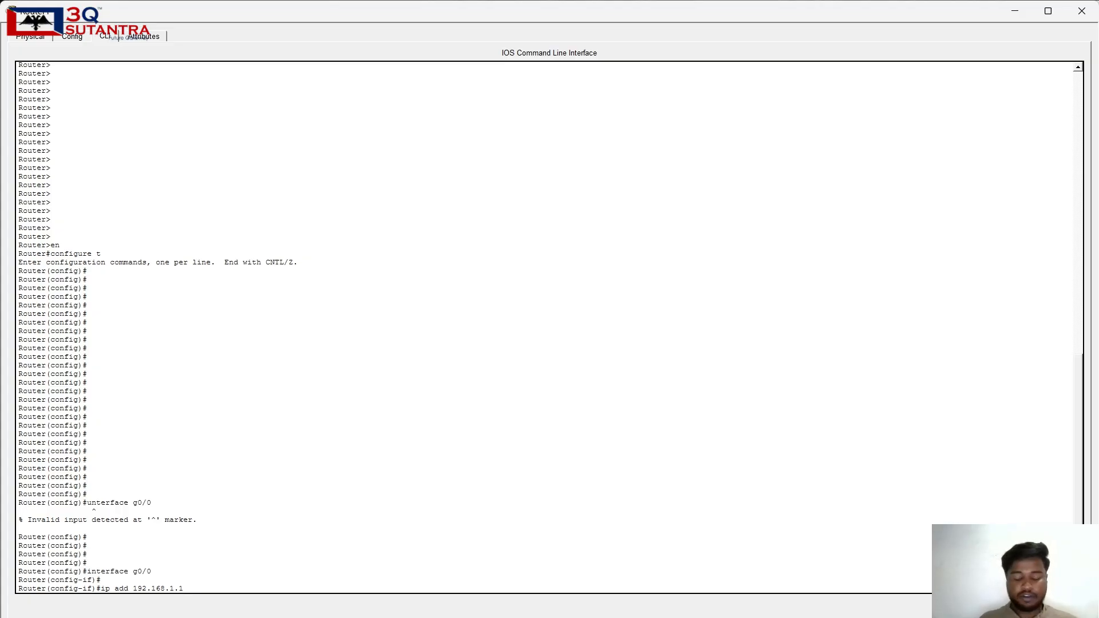
{"action": "type", "text": " 255"}
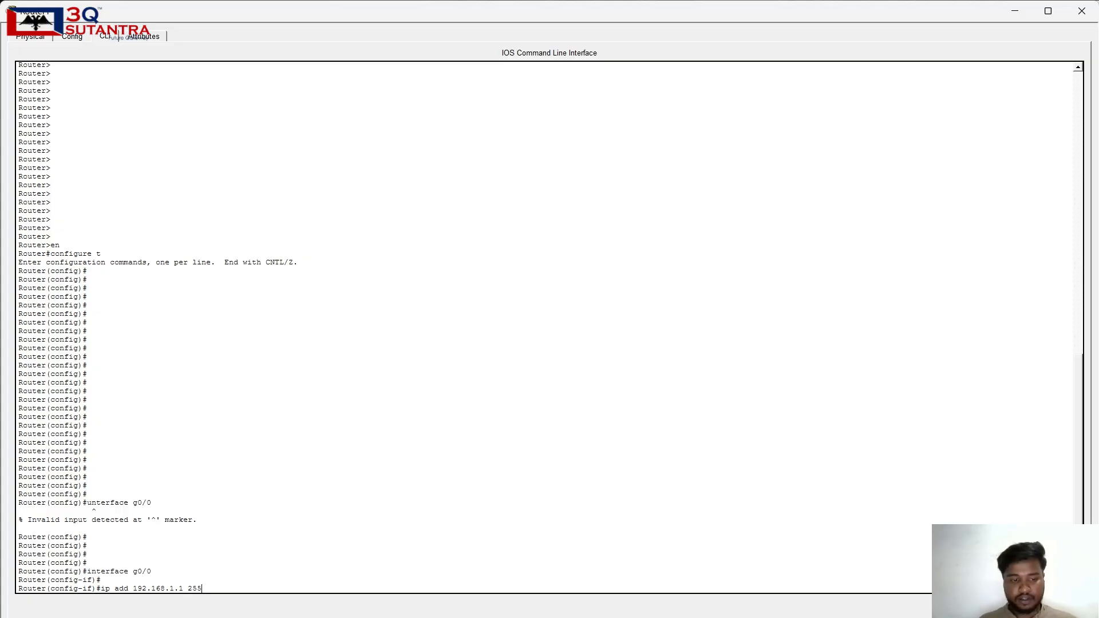
{"action": "type", "text": ".255.255.0"}
{"action": "key", "text": "Return"}
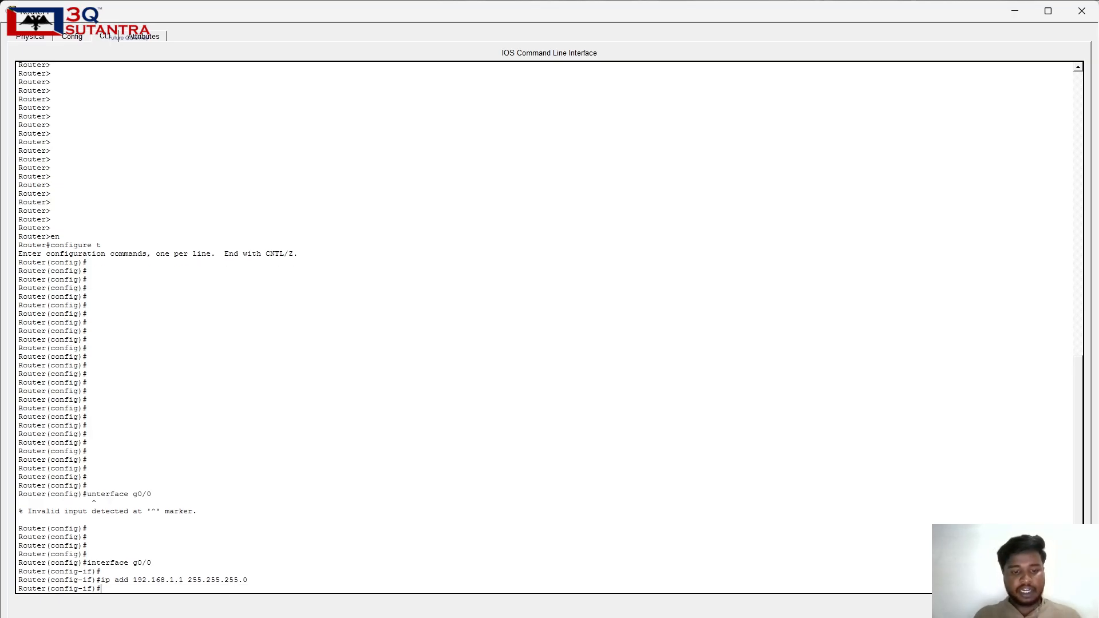
Set the virtual IP of standby group 1 on g0/0 to 192.168.1.254.
{"action": "type", "text": "standbt"}
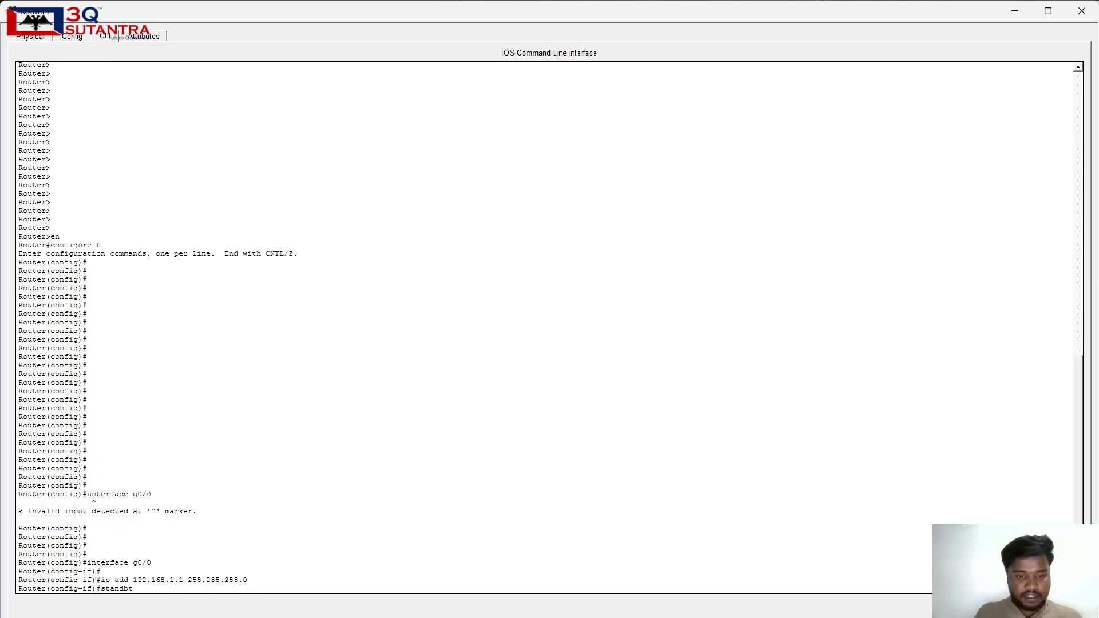
{"action": "key", "text": "BackSpace"}
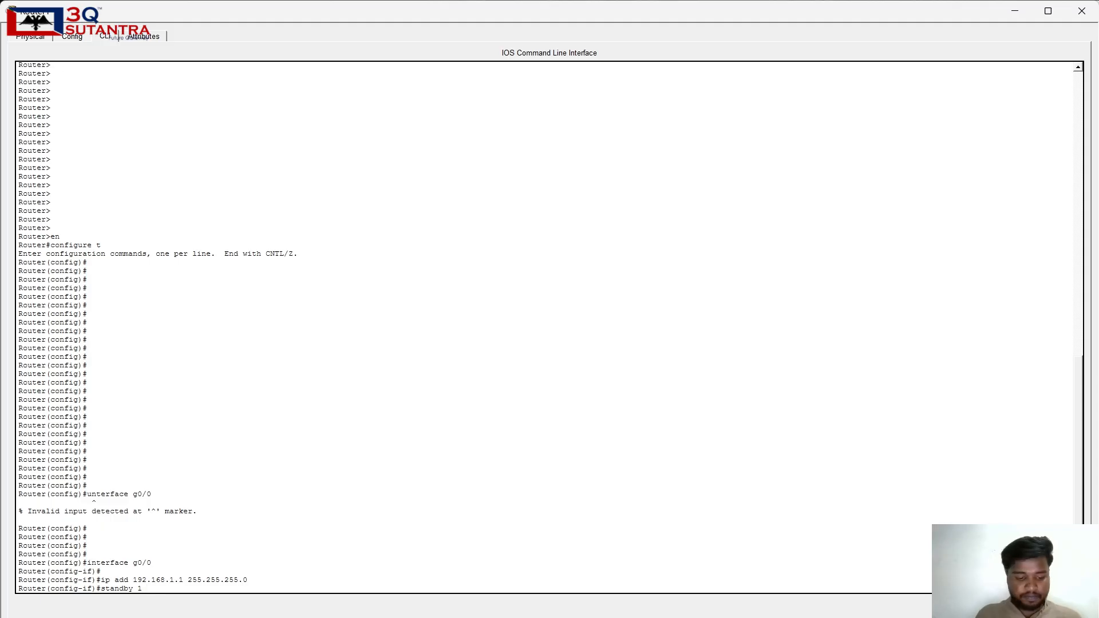
{"action": "type", "text": "y 1 ip 192.1"}
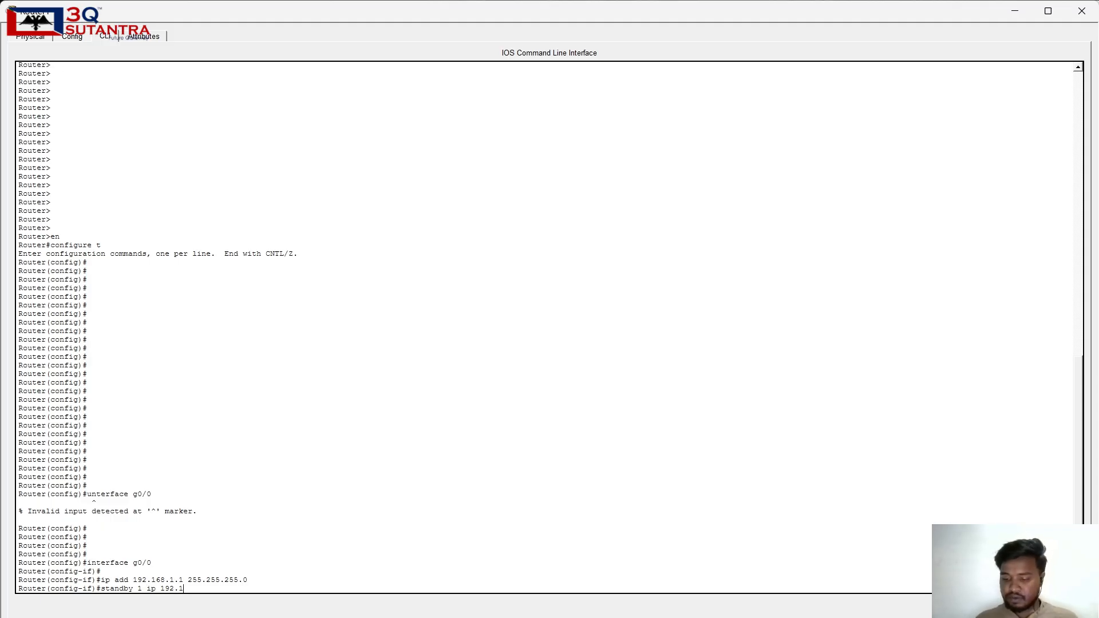
{"action": "type", "text": "68.1.254"}
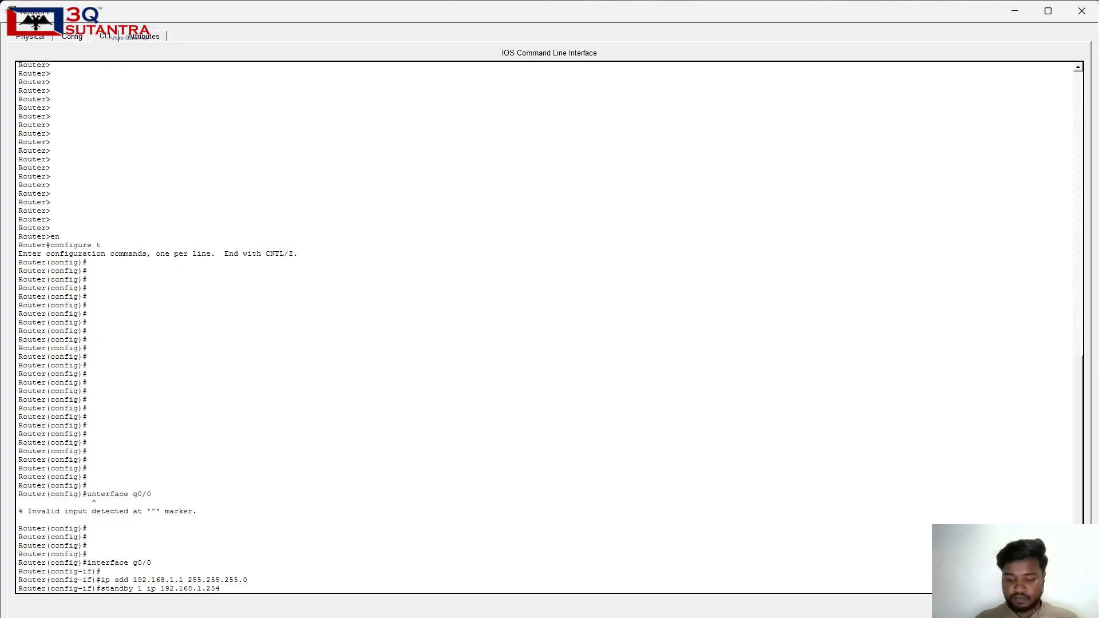
{"action": "key", "text": "Return"}
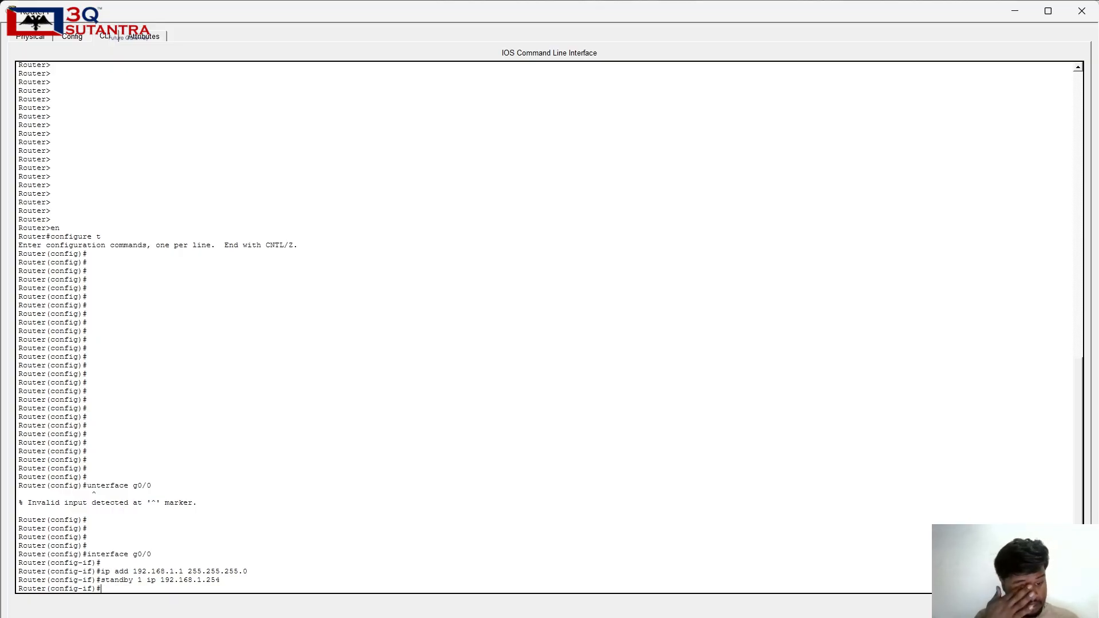
Try to set the standby group 1 priority with the command stnadby 1 priority 100.
{"action": "type", "text": "s"}
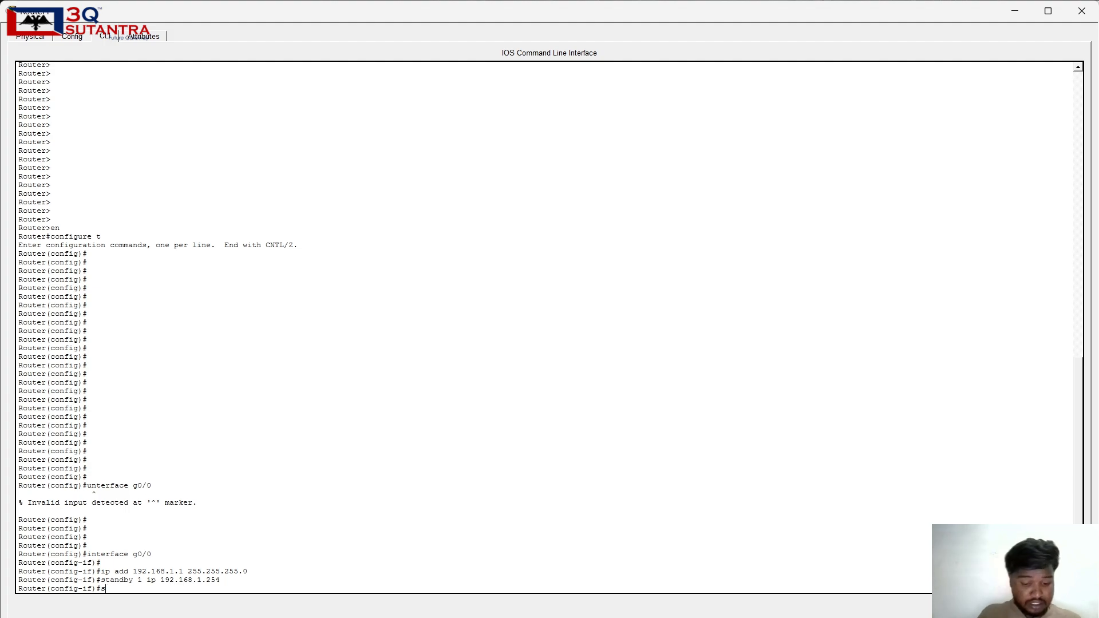
{"action": "type", "text": "tnad"}
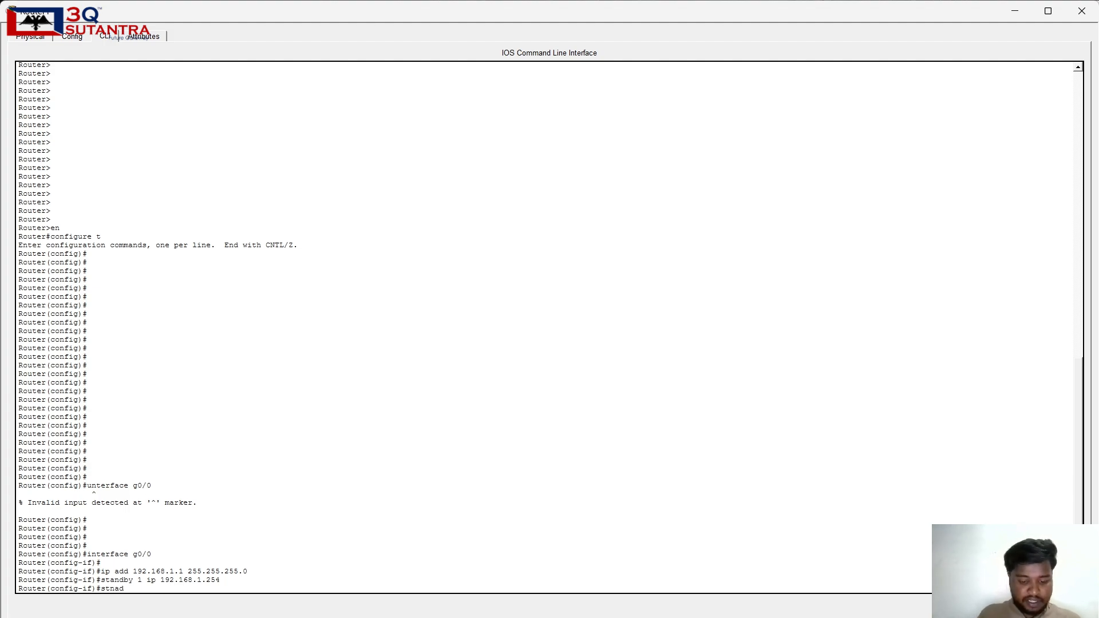
{"action": "type", "text": "by 1 pr"}
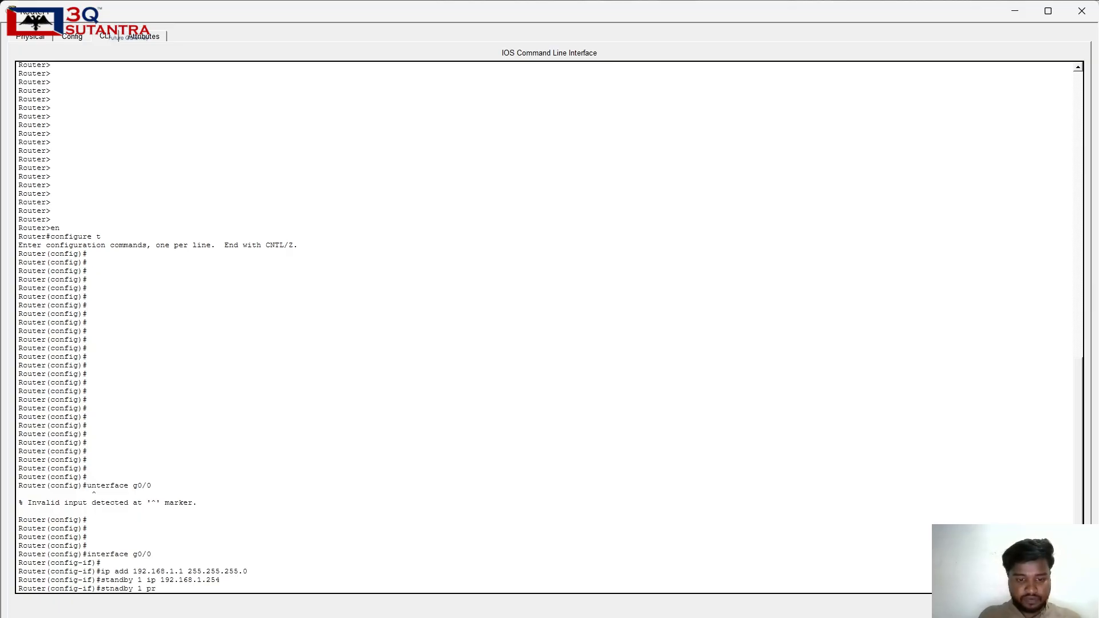
{"action": "type", "text": "ioi"}
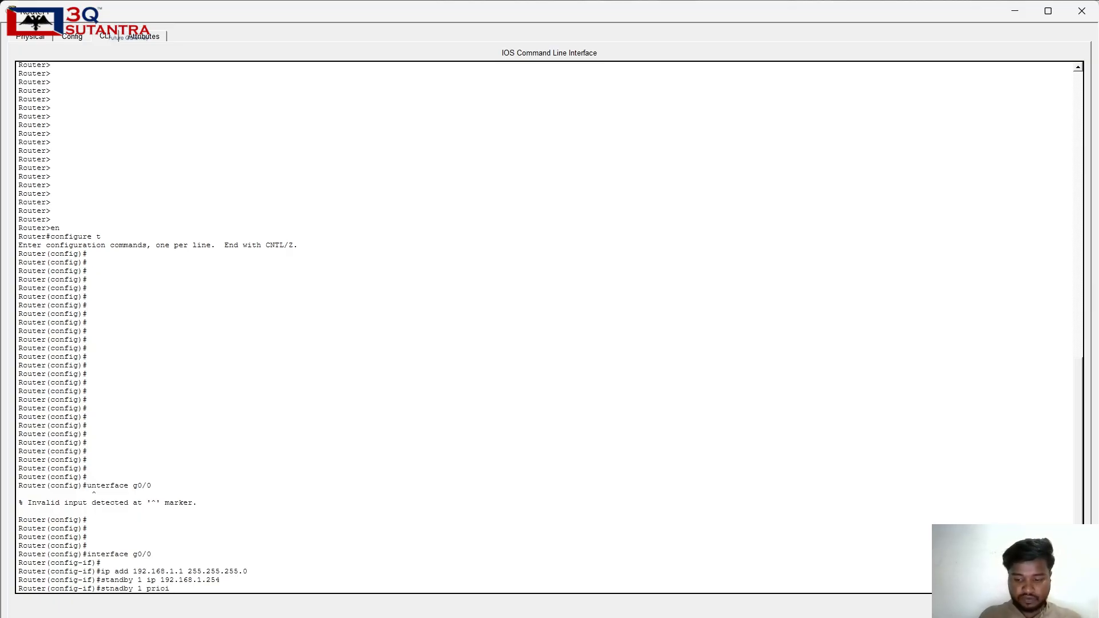
{"action": "key", "text": "BackSpace"}
{"action": "type", "text": "rity"}
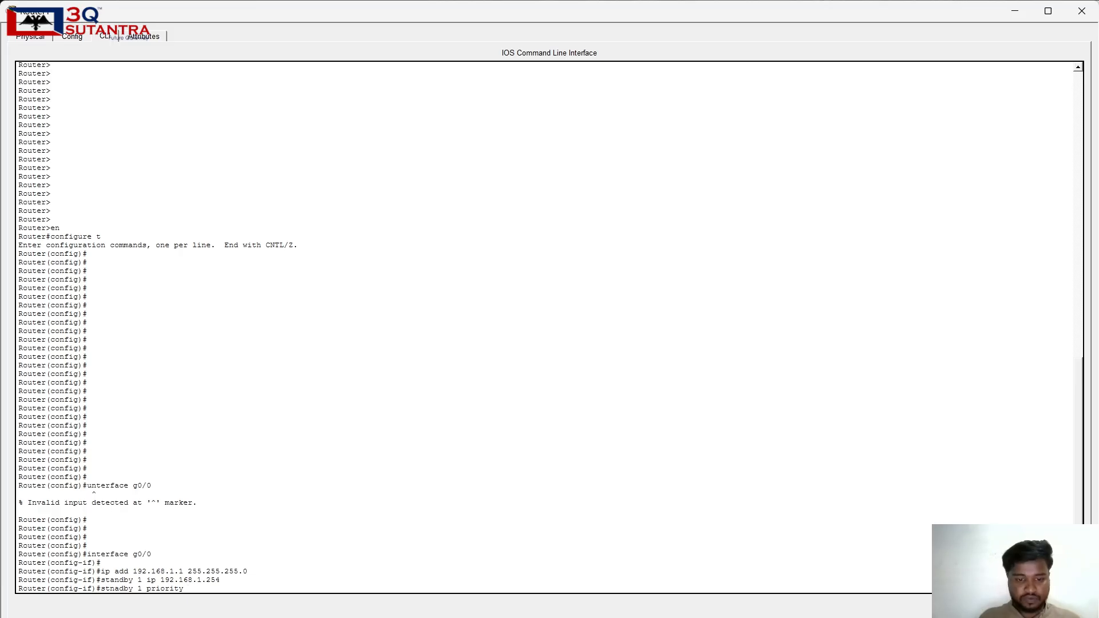
{"action": "type", "text": " 100"}
{"action": "key", "text": "Return"}
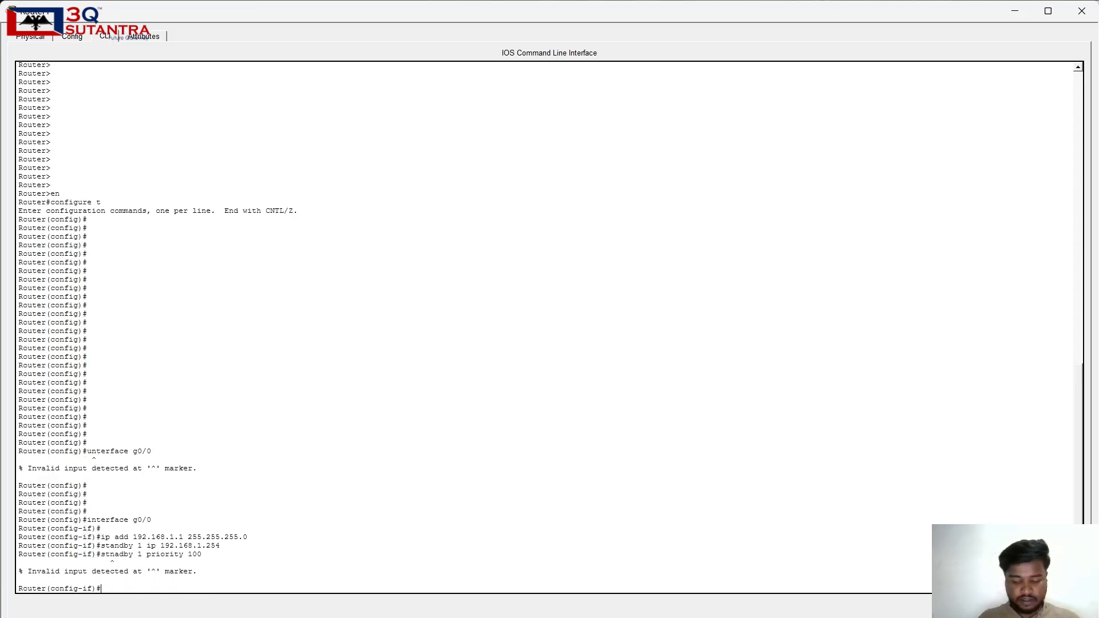
Reissue the standby 1 ip 192.168.1.254 command on g0/0 and return to an empty interface prompt.
{"action": "key", "text": "Up"}
{"action": "key", "text": "Up"}
{"action": "key", "text": "Return"}
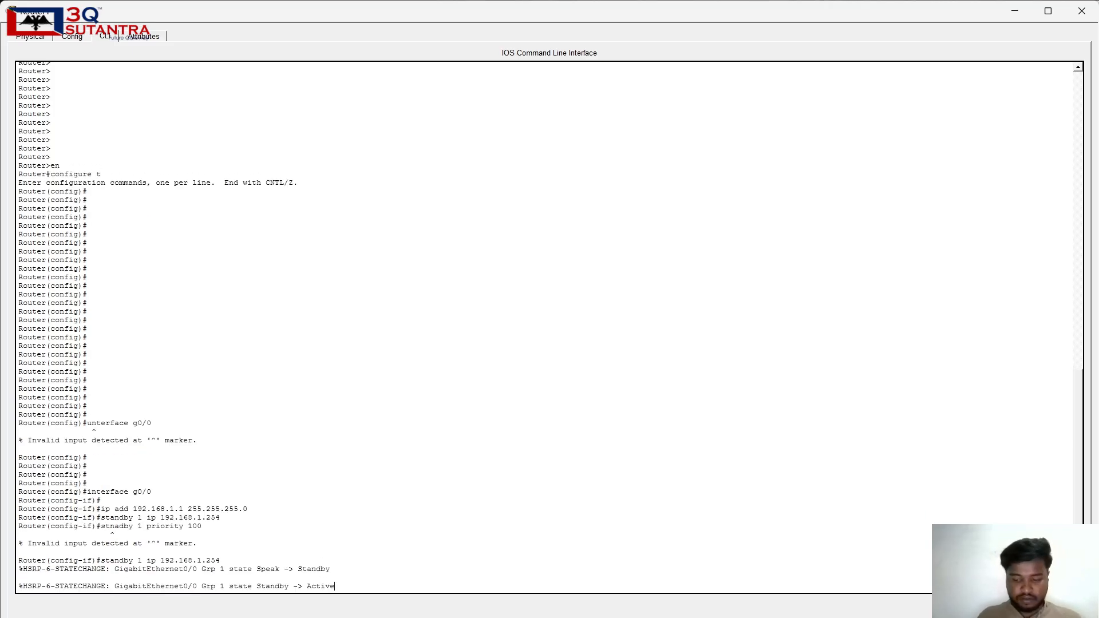
{"action": "key", "text": "Return"}
{"action": "key", "text": "Return"}
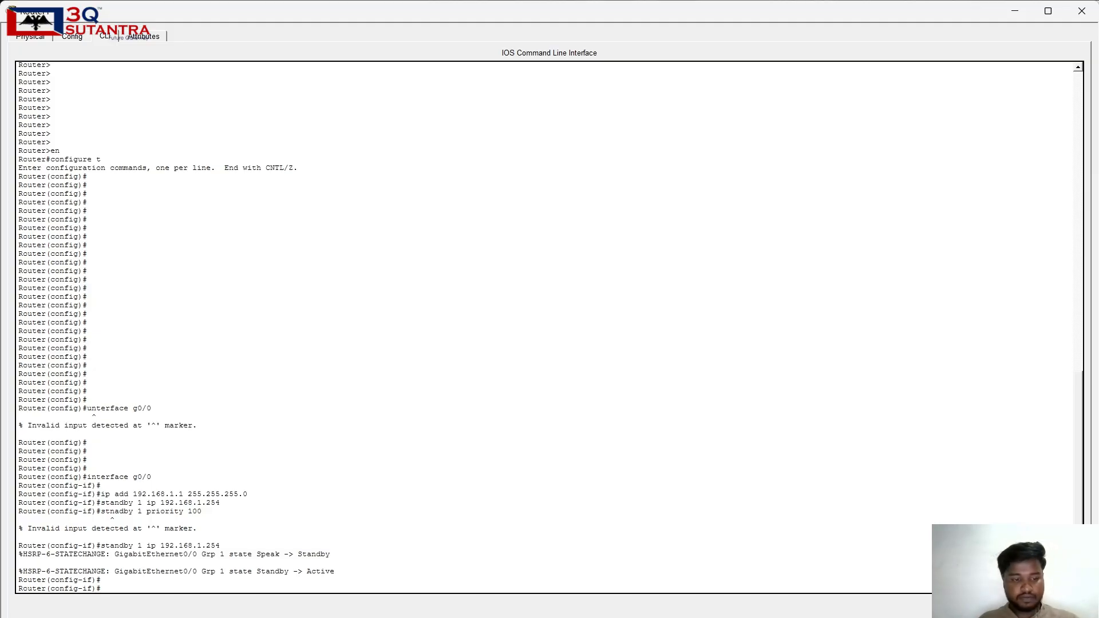
Recall the stnadby 1 priority 100 command and try running it again on g0/0.
{"action": "key", "text": "Up"}
{"action": "key", "text": "BackSpace"}
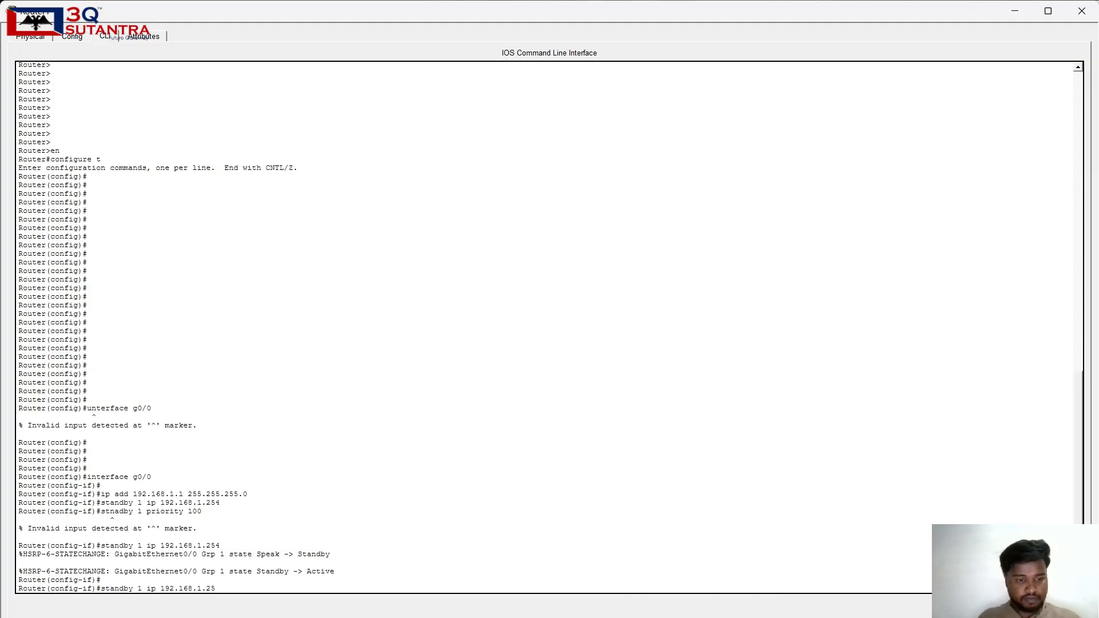
{"action": "key", "text": "Up"}
{"action": "key", "text": "BackSpace"}
{"action": "key", "text": "BackSpace"}
{"action": "key", "text": "BackSpace"}
{"action": "key", "text": "BackSpace"}
{"action": "key", "text": "BackSpace"}
{"action": "key", "text": "BackSpace"}
{"action": "key", "text": "BackSpace"}
{"action": "key", "text": "BackSpace"}
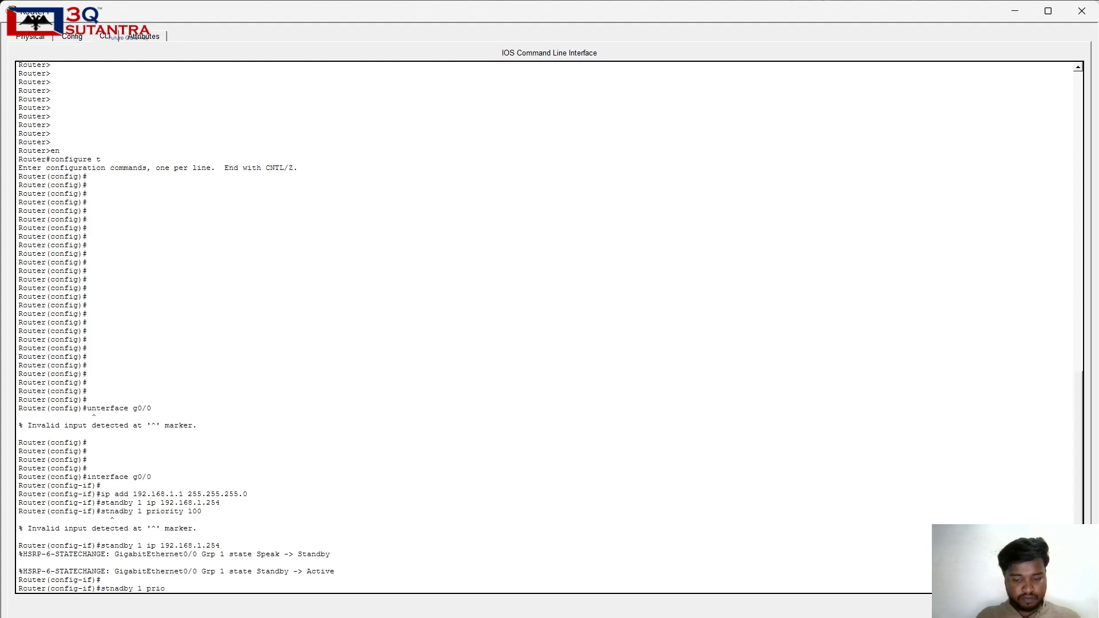
{"action": "type", "text": "r"}
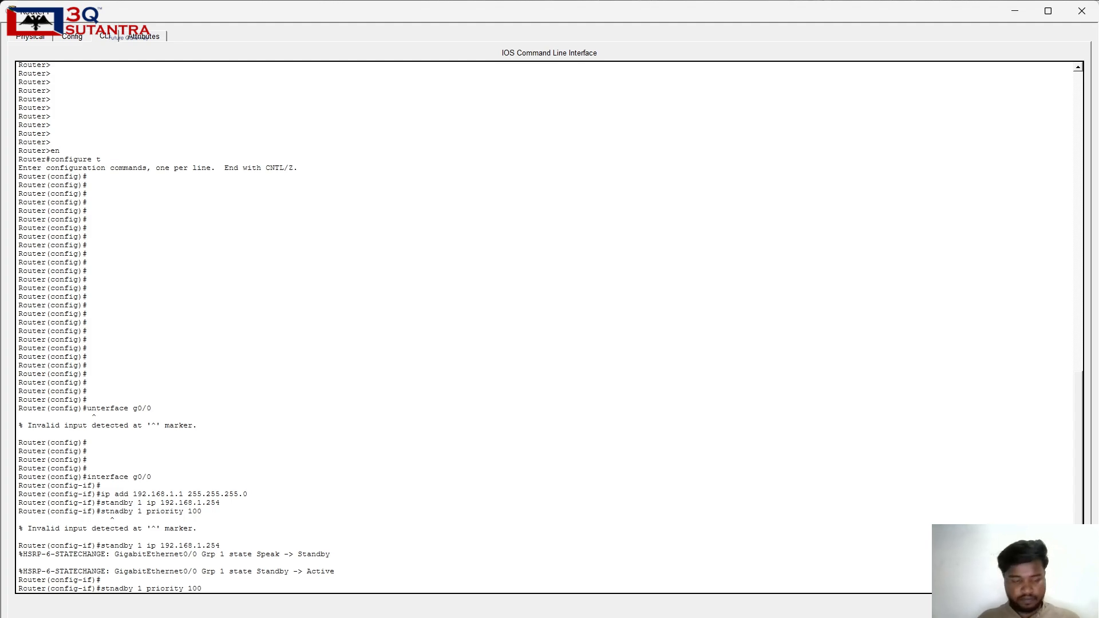
{"action": "type", "text": "ity 100"}
{"action": "key", "text": "Return"}
{"action": "key", "text": "Up"}
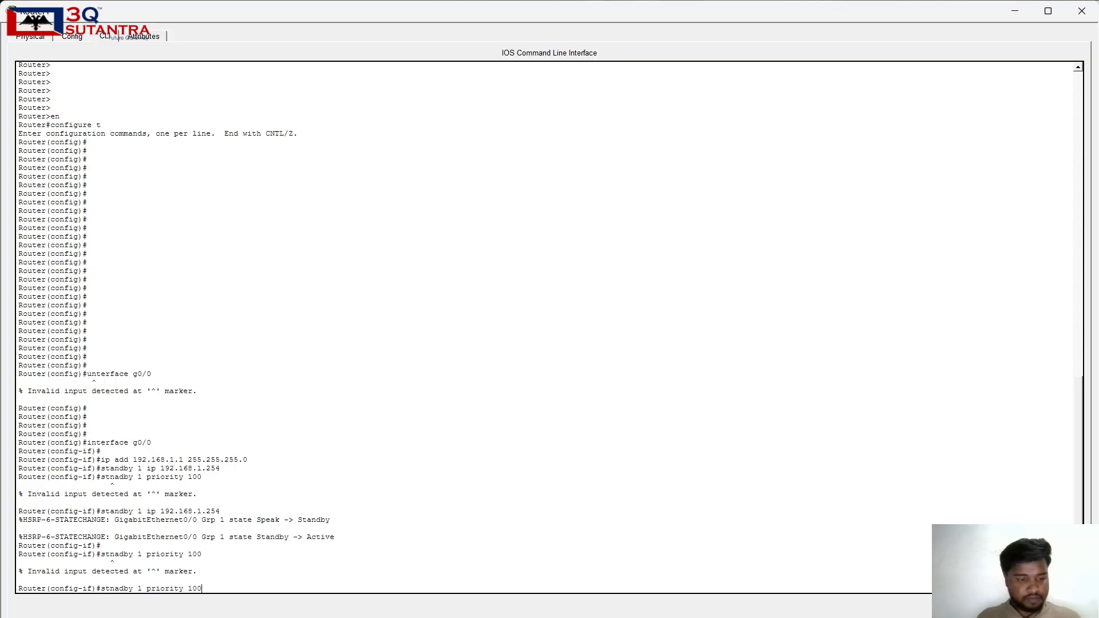
{"action": "key", "text": "Return"}
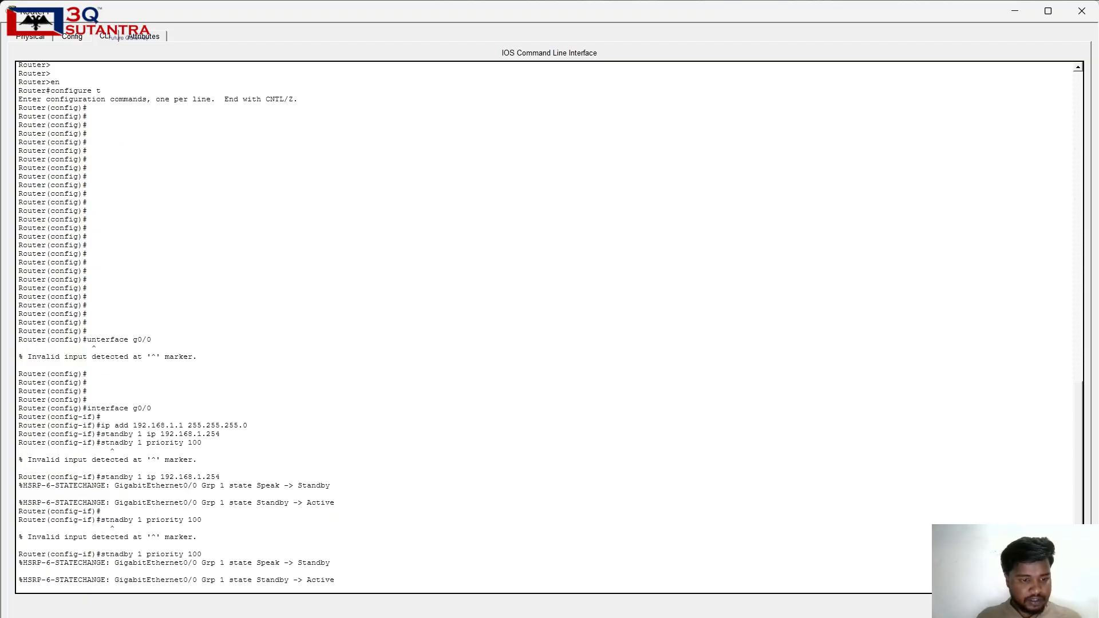
{"action": "key", "text": "Return"}
{"action": "key", "text": "Return"}
{"action": "key", "text": "Return"}
{"action": "key", "text": "Return"}
{"action": "key", "text": "Return"}
{"action": "key", "text": "Return"}
{"action": "key", "text": "Return"}
{"action": "key", "text": "Return"}
{"action": "key", "text": "Return"}
{"action": "key", "text": "Return"}
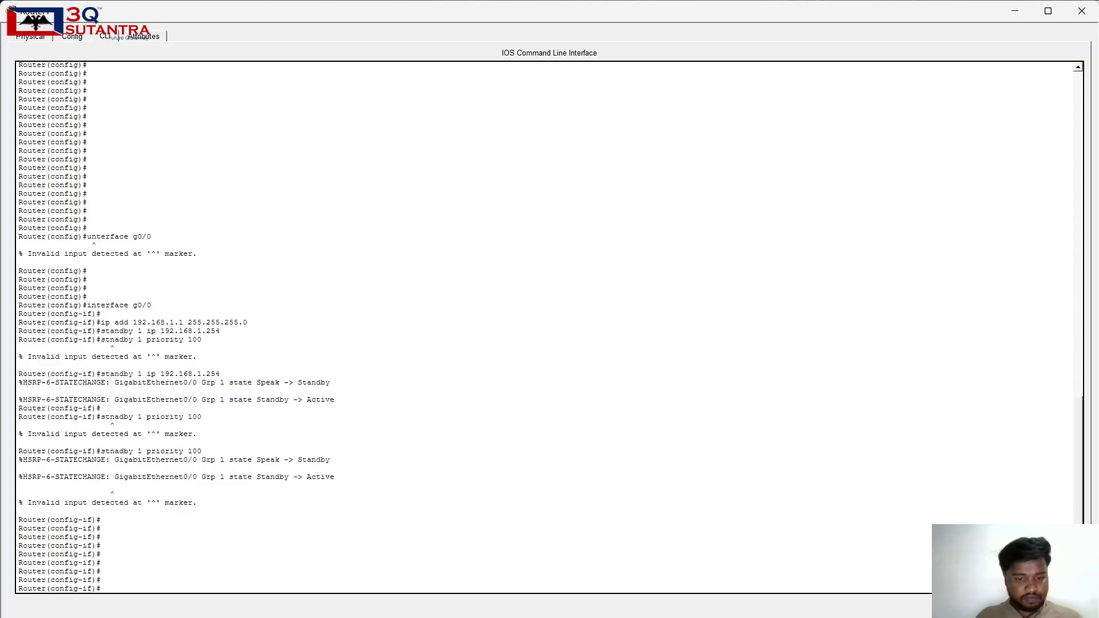
Correct the recalled command to standby 1 priority 100 and run it to set the group's priority on g0/0.
{"action": "key", "text": "Up"}
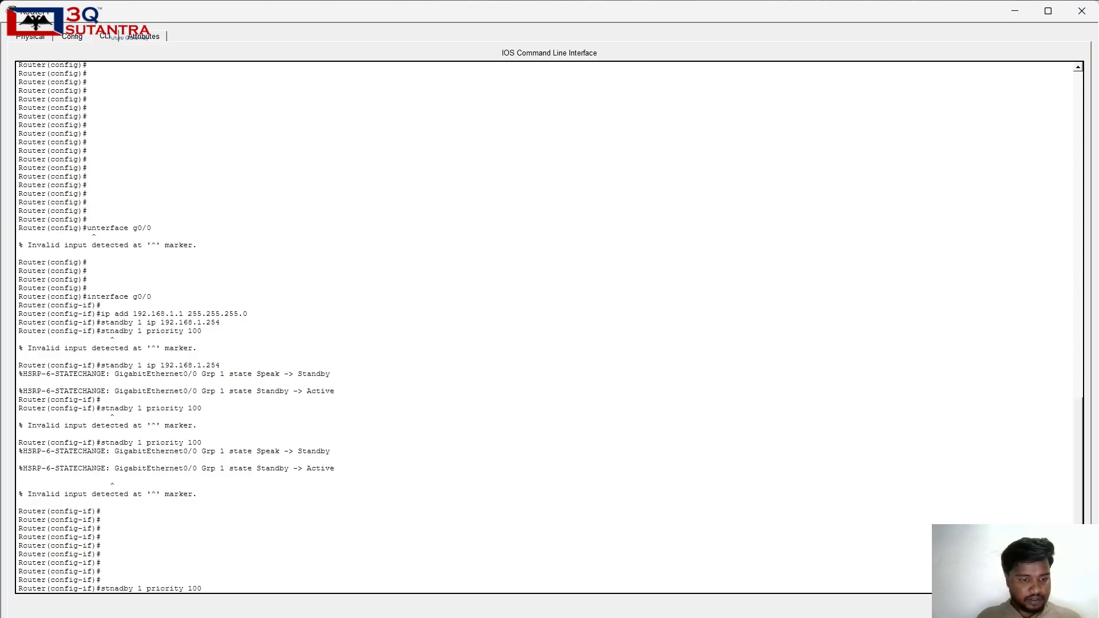
{"action": "key", "text": "BackSpace"}
{"action": "key", "text": "BackSpace"}
{"action": "key", "text": "BackSpace"}
{"action": "key", "text": "BackSpace"}
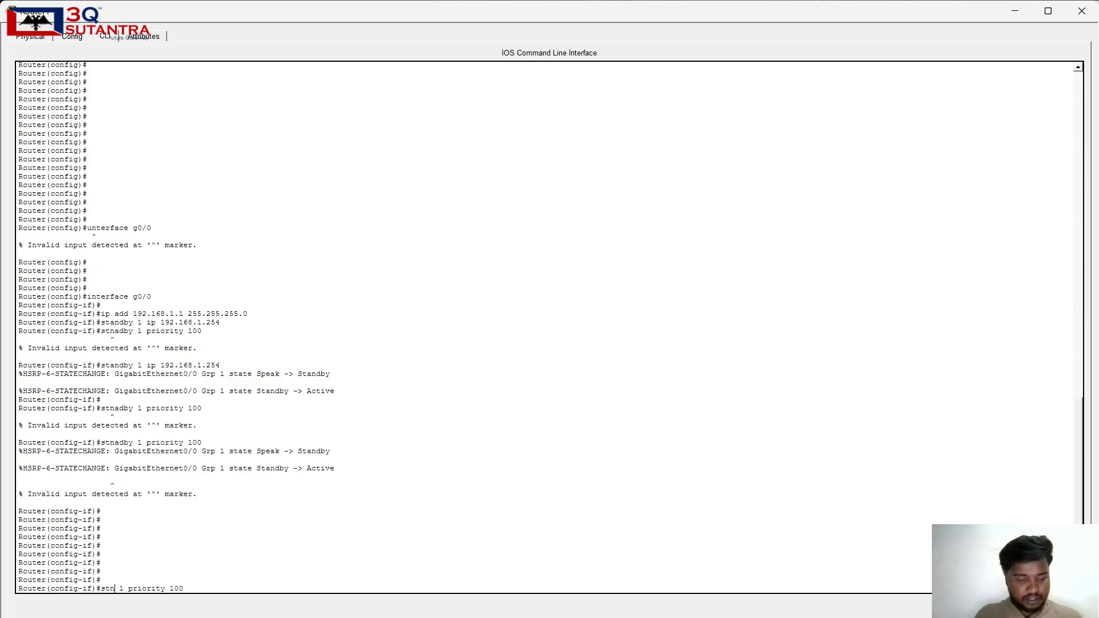
{"action": "key", "text": "BackSpace"}
{"action": "type", "text": "andby"}
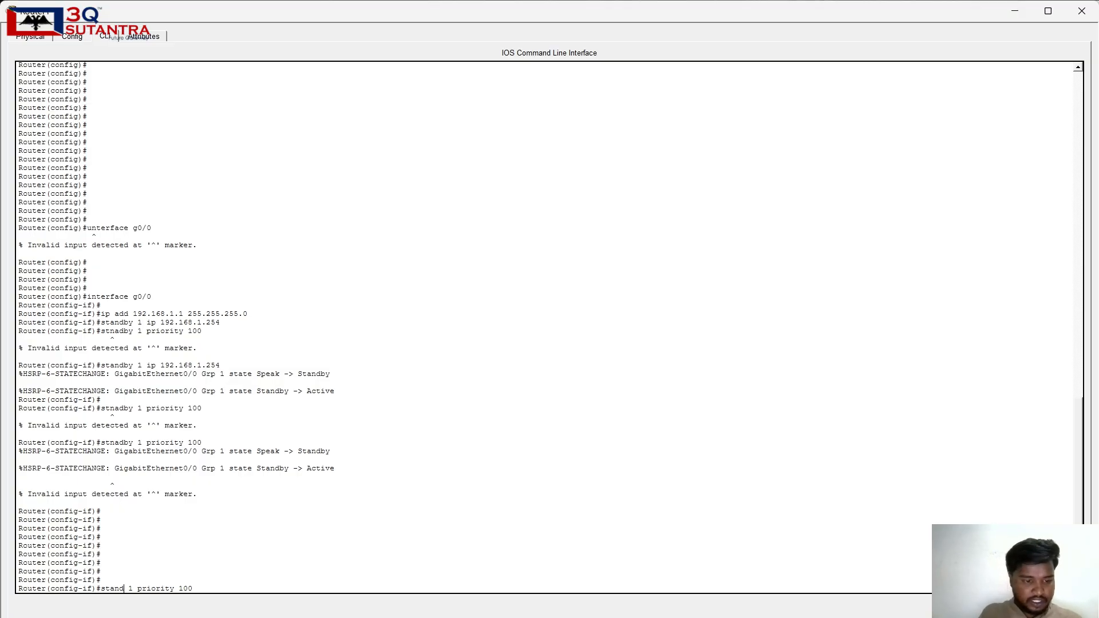
{"action": "key", "text": "Return"}
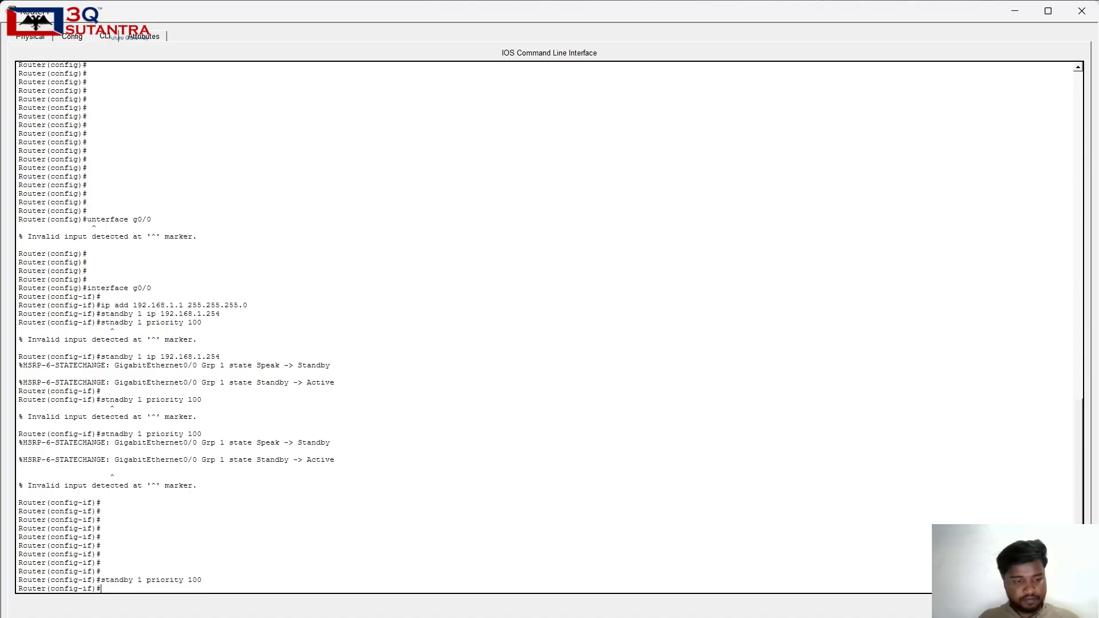
{"action": "key", "text": "Return"}
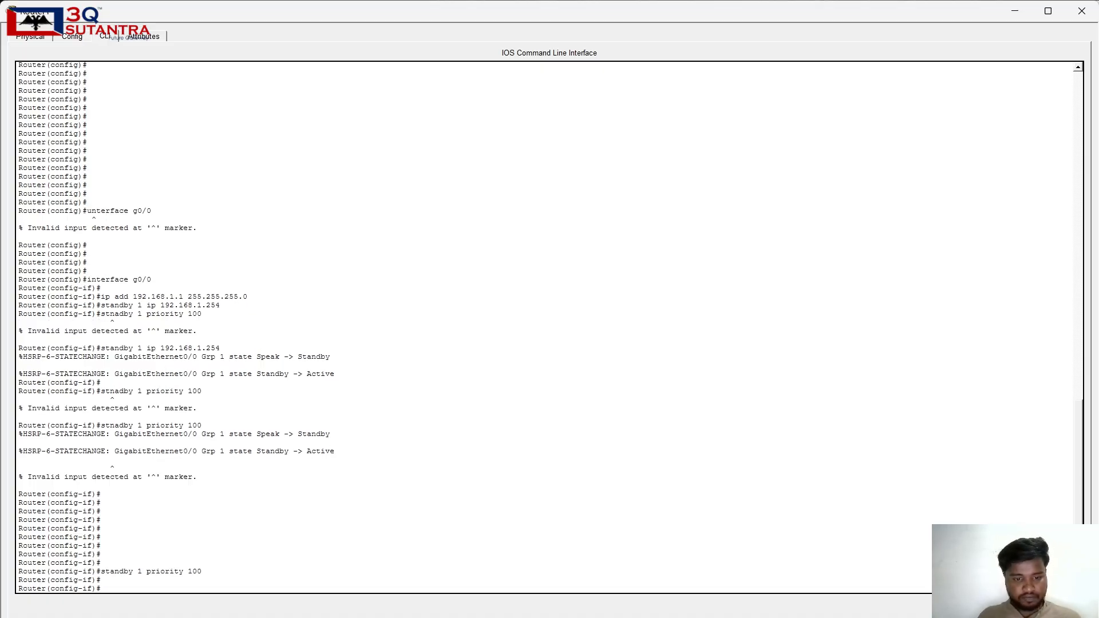
{"action": "key", "text": "Return"}
{"action": "key", "text": "Return"}
{"action": "key", "text": "Return"}
{"action": "key", "text": "Return"}
{"action": "key", "text": "Return"}
{"action": "key", "text": "Return"}
{"action": "key", "text": "Return"}
{"action": "key", "text": "Return"}
{"action": "key", "text": "Return"}
{"action": "key", "text": "Return"}
{"action": "key", "text": "Return"}
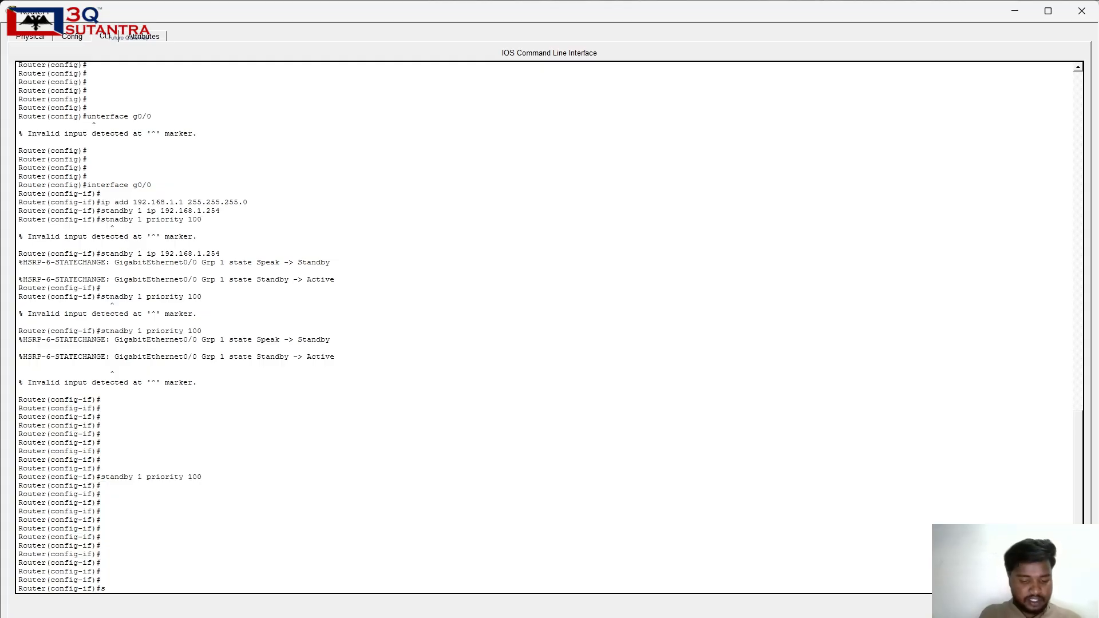
Enable HSRP preemption on g0/0 with the command standby 1 preempt.
{"action": "type", "text": "stnad"}
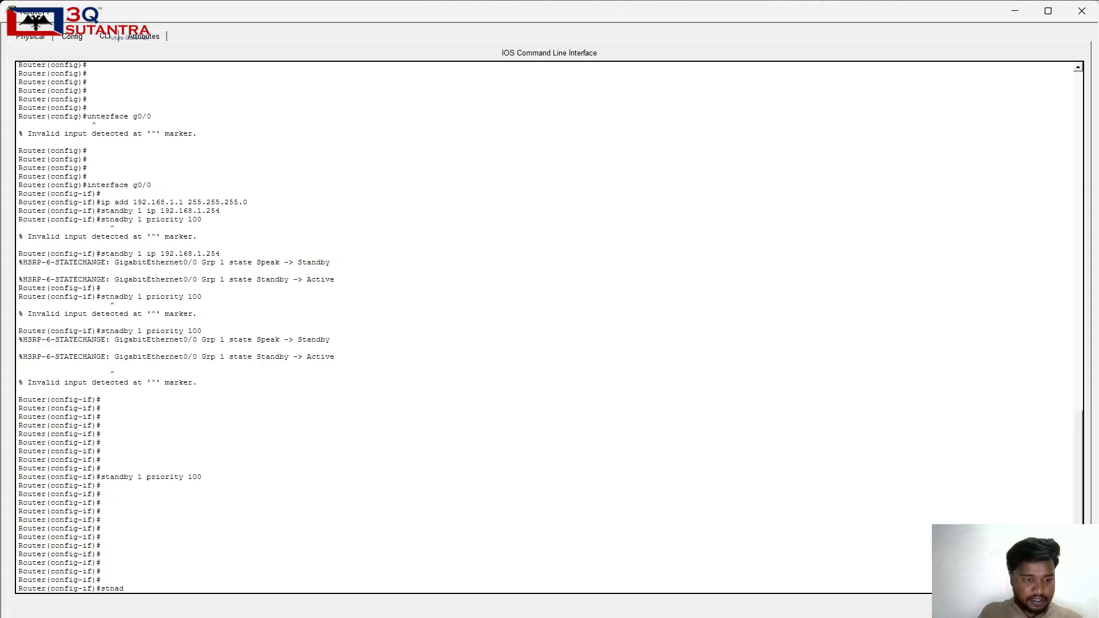
{"action": "key", "text": "BackSpace"}
{"action": "key", "text": "BackSpace"}
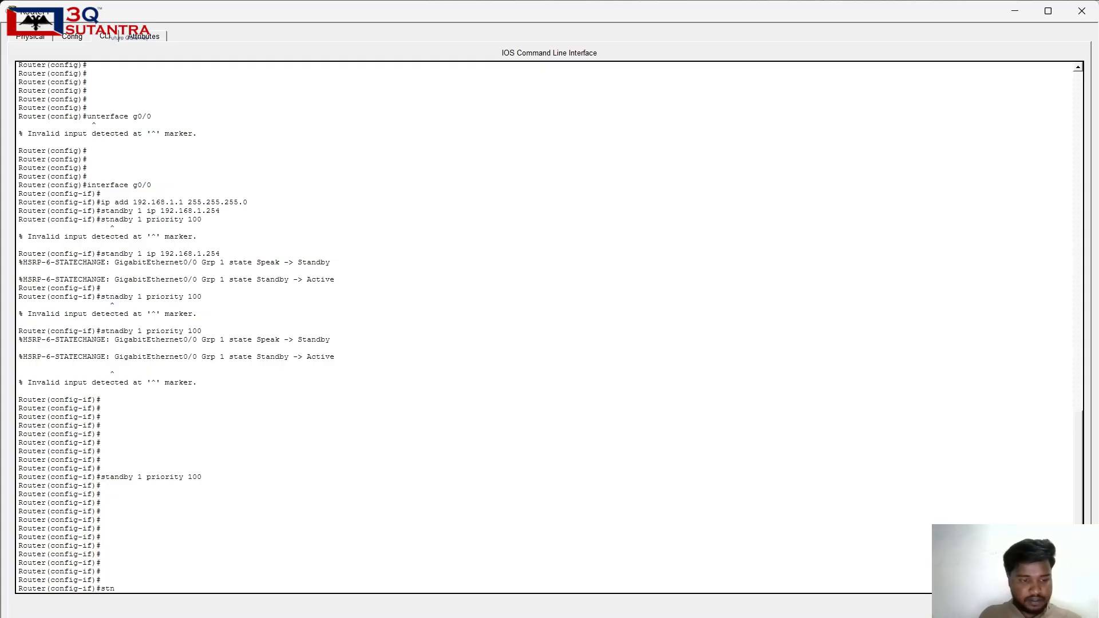
{"action": "type", "text": "andby"}
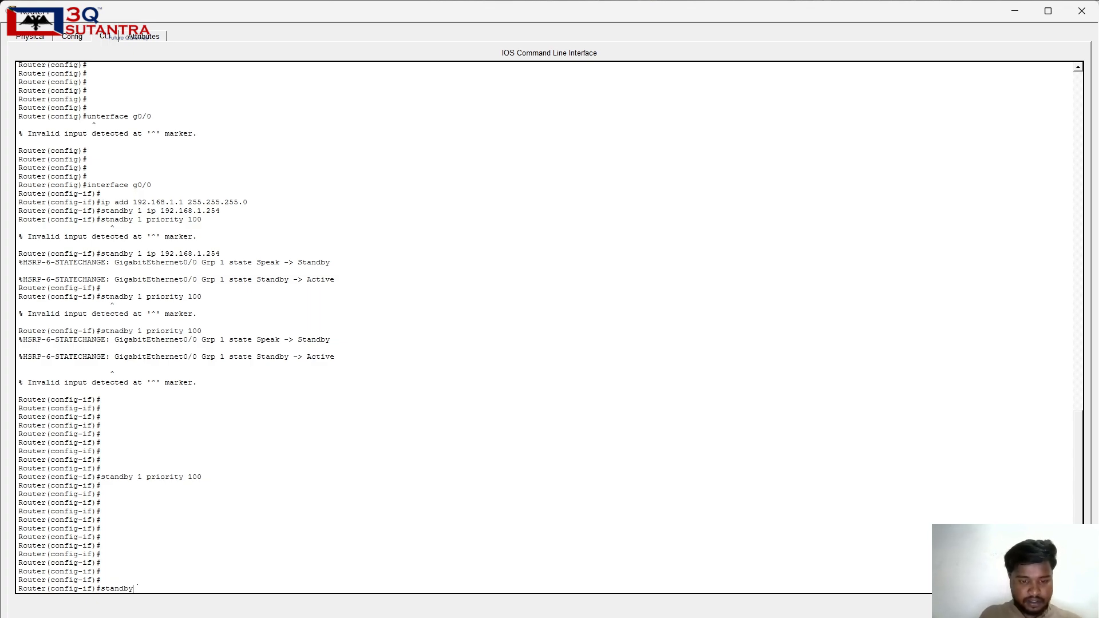
{"action": "type", "text": " 1"}
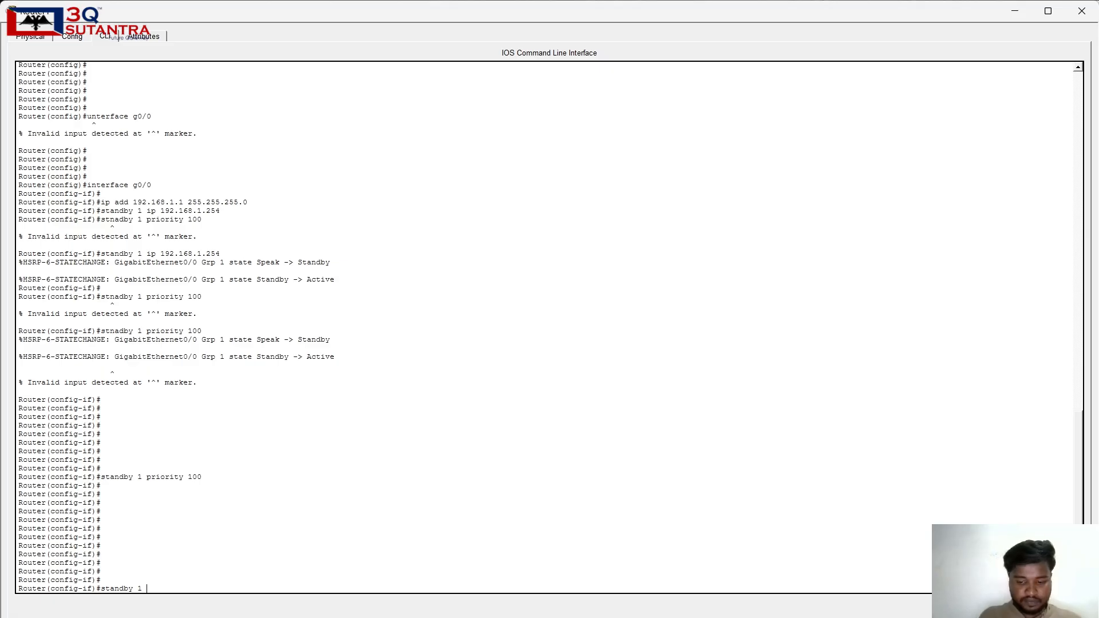
{"action": "type", "text": " preem"}
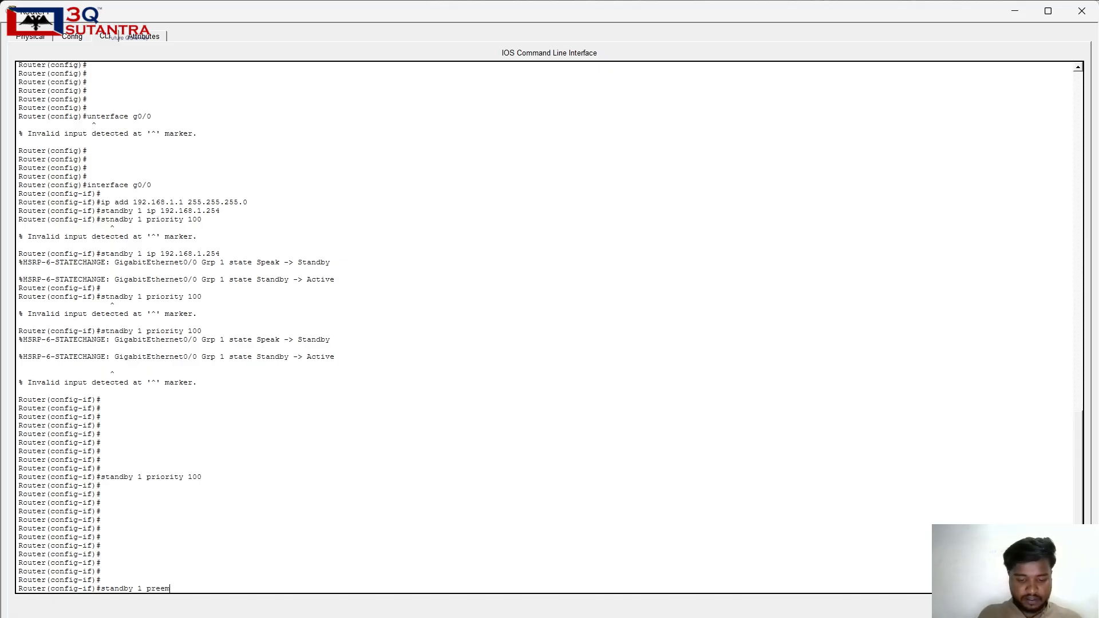
{"action": "type", "text": "pt"}
{"action": "key", "text": "Return"}
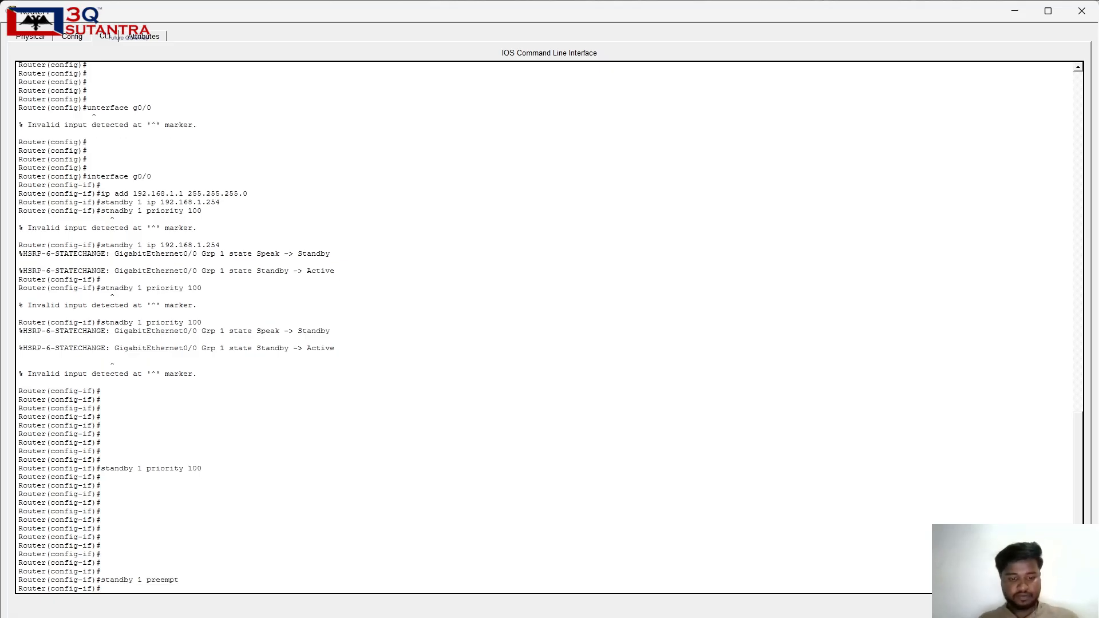
{"action": "key", "text": "Return"}
{"action": "key", "text": "Return"}
{"action": "key", "text": "Return"}
{"action": "key", "text": "Return"}
{"action": "key", "text": "Return"}
{"action": "key", "text": "Return"}
{"action": "key", "text": "Return"}
{"action": "key", "text": "Return"}
{"action": "key", "text": "Return"}
{"action": "key", "text": "Return"}
{"action": "key", "text": "Return"}
{"action": "key", "text": "Return"}
{"action": "key", "text": "Return"}
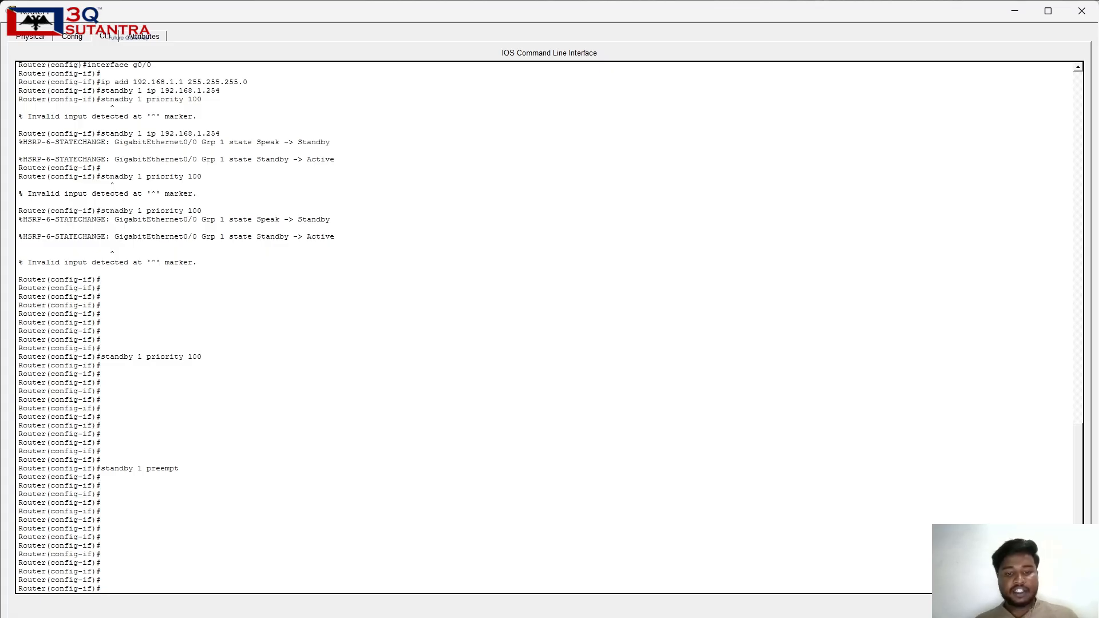
{"action": "key", "text": "Return"}
{"action": "key", "text": "Return"}
{"action": "key", "text": "Return"}
{"action": "key", "text": "Return"}
{"action": "key", "text": "Return"}
{"action": "key", "text": "Return"}
{"action": "key", "text": "Return"}
{"action": "key", "text": "Return"}
{"action": "key", "text": "Return"}
{"action": "key", "text": "Return"}
{"action": "key", "text": "Return"}
{"action": "key", "text": "Return"}
{"action": "key", "text": "Return"}
{"action": "key", "text": "Return"}
{"action": "key", "text": "Return"}
{"action": "key", "text": "Return"}
{"action": "key", "text": "Return"}
{"action": "key", "text": "Return"}
{"action": "key", "text": "Return"}
{"action": "key", "text": "Return"}
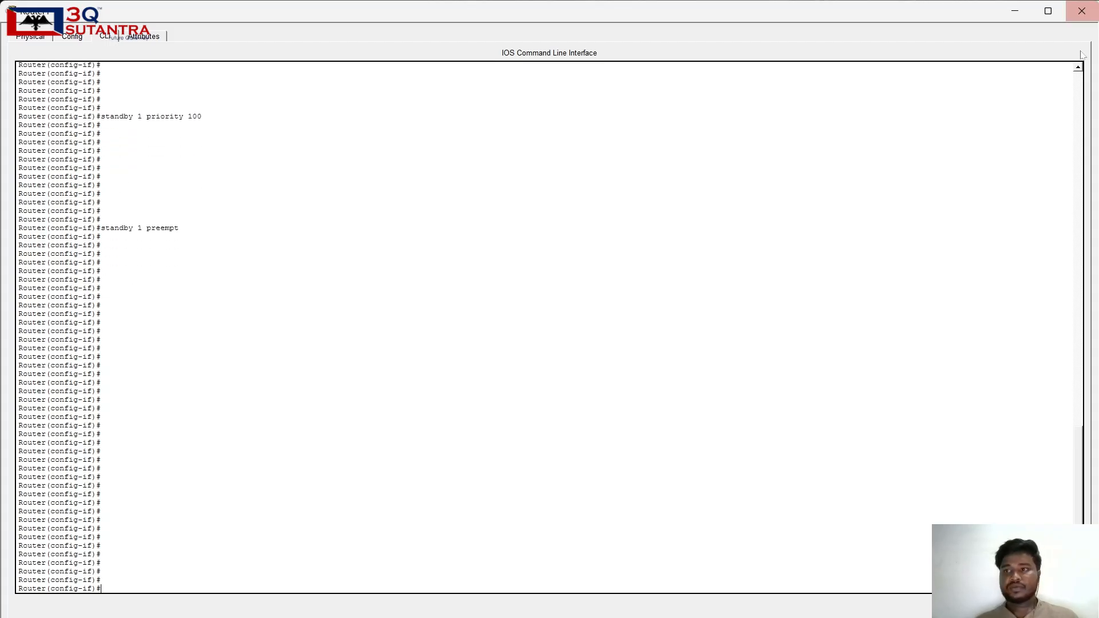
Leave the router console and check the IP address details of the PCs in the topology.
{"action": "left_click", "coordinate": [1016, 11]}
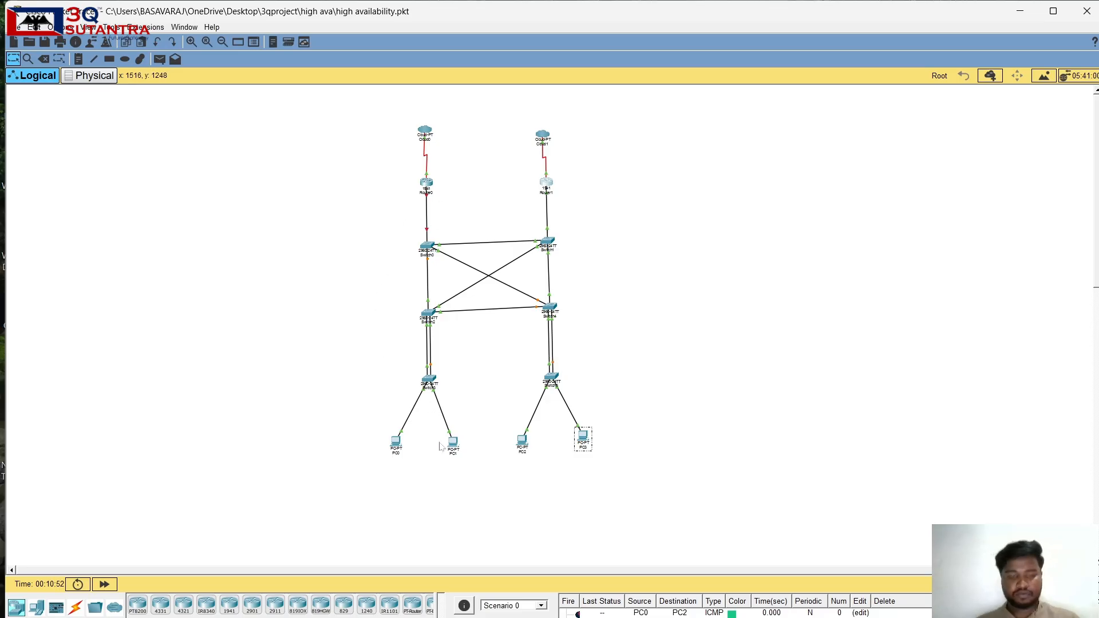
{"action": "mouse_move", "coordinate": [396, 446]}
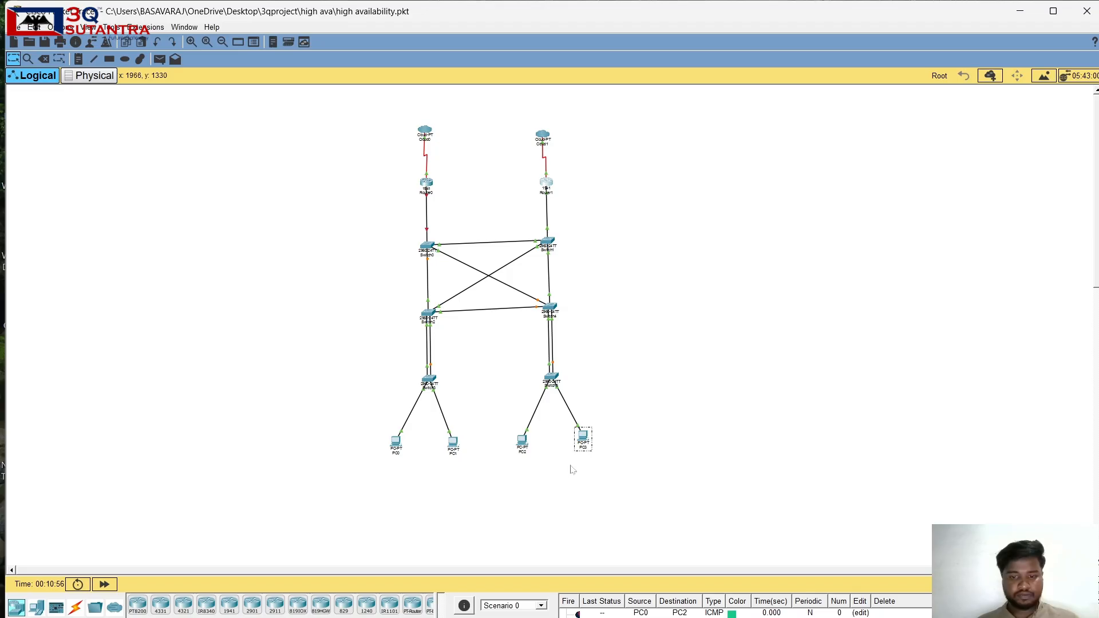
{"action": "mouse_move", "coordinate": [453, 441]}
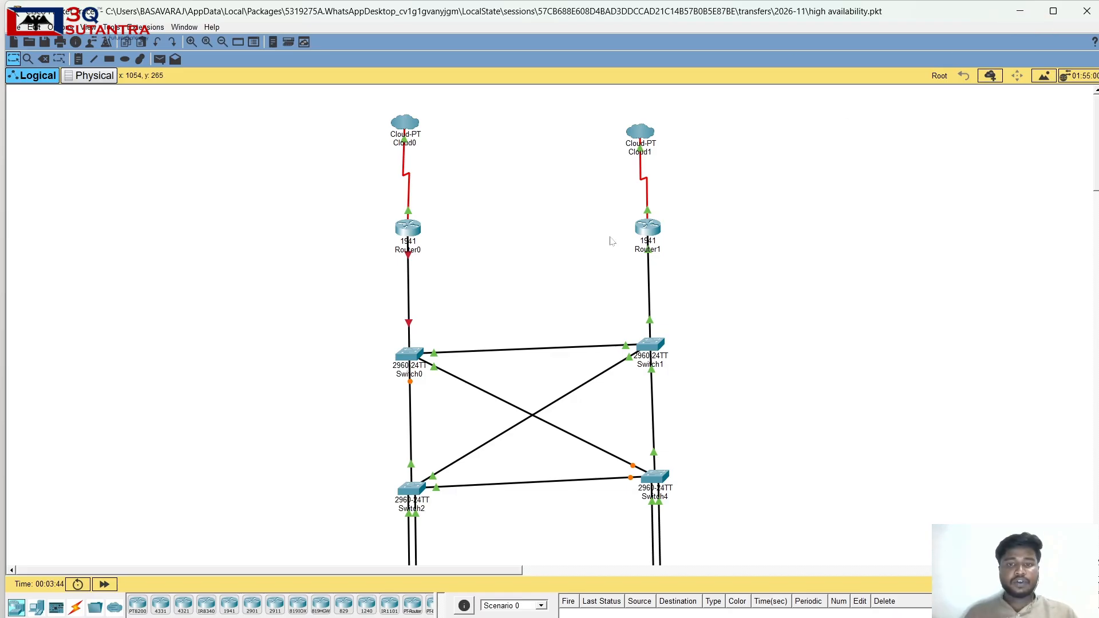
{"action": "scroll", "coordinate": [612, 241], "scroll_direction": "down", "scroll_amount": 3}
{"action": "scroll", "coordinate": [612, 240], "scroll_direction": "down", "scroll_amount": 1}
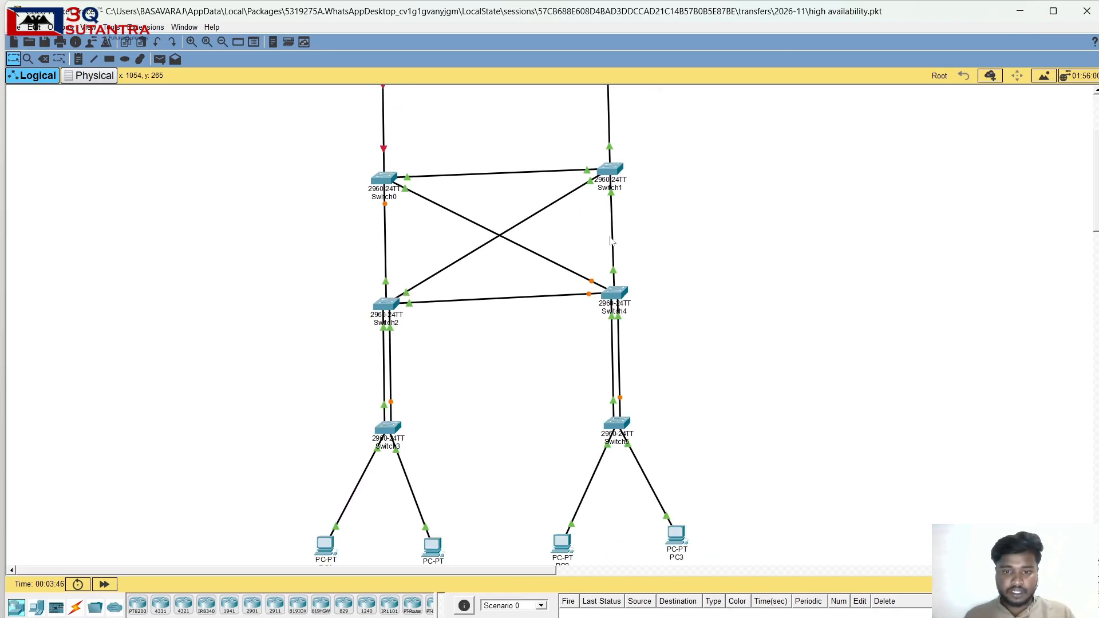
{"action": "scroll", "coordinate": [377, 530], "scroll_direction": "down", "scroll_amount": 4}
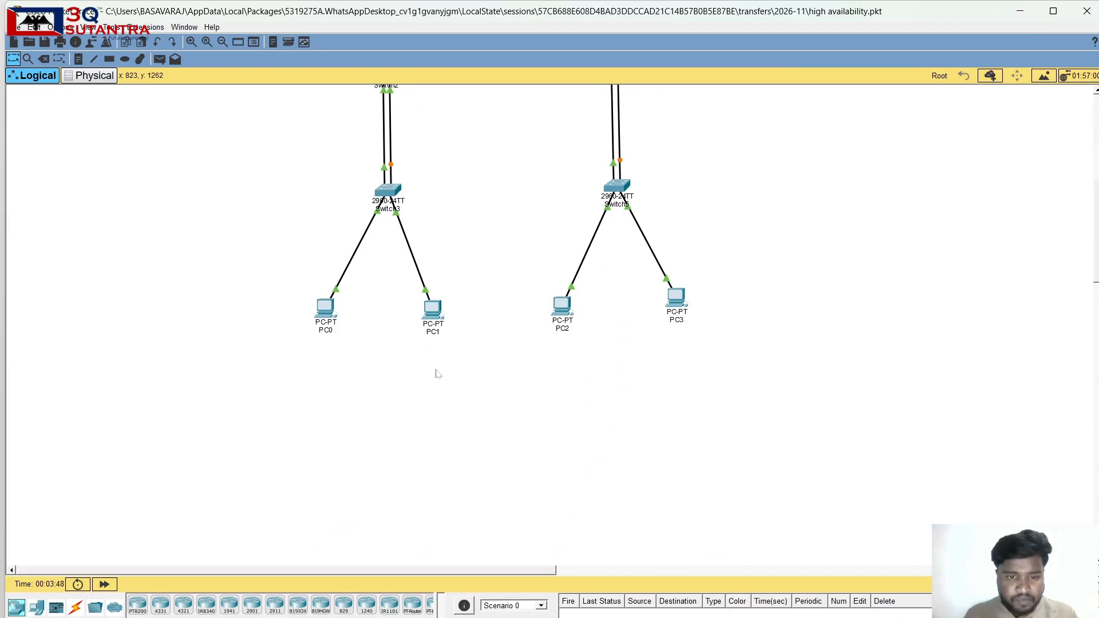
{"action": "mouse_move", "coordinate": [433, 306]}
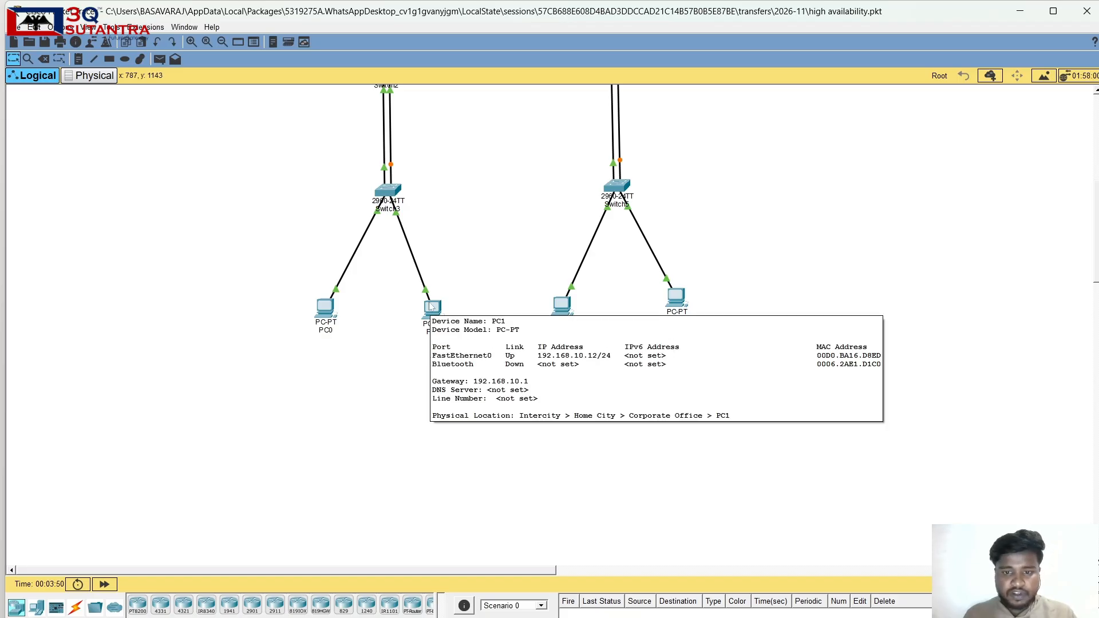
{"action": "mouse_move", "coordinate": [564, 312]}
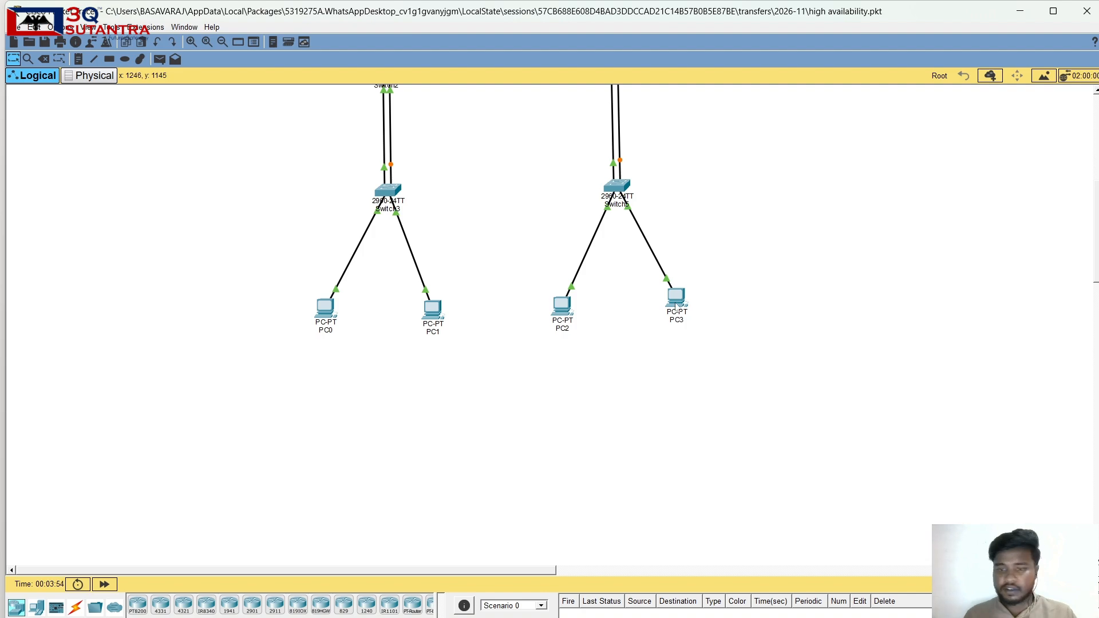
{"action": "mouse_move", "coordinate": [676, 305]}
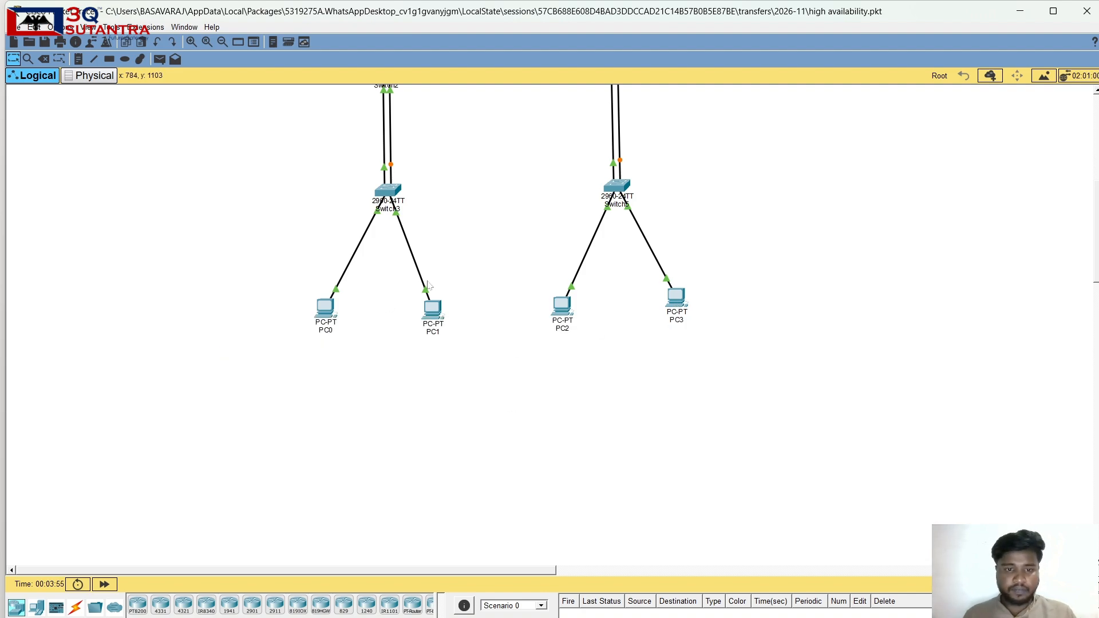
Open the Command Prompt on PC1 and try to ping 2192.168.10.14.
{"action": "left_click", "coordinate": [433, 307]}
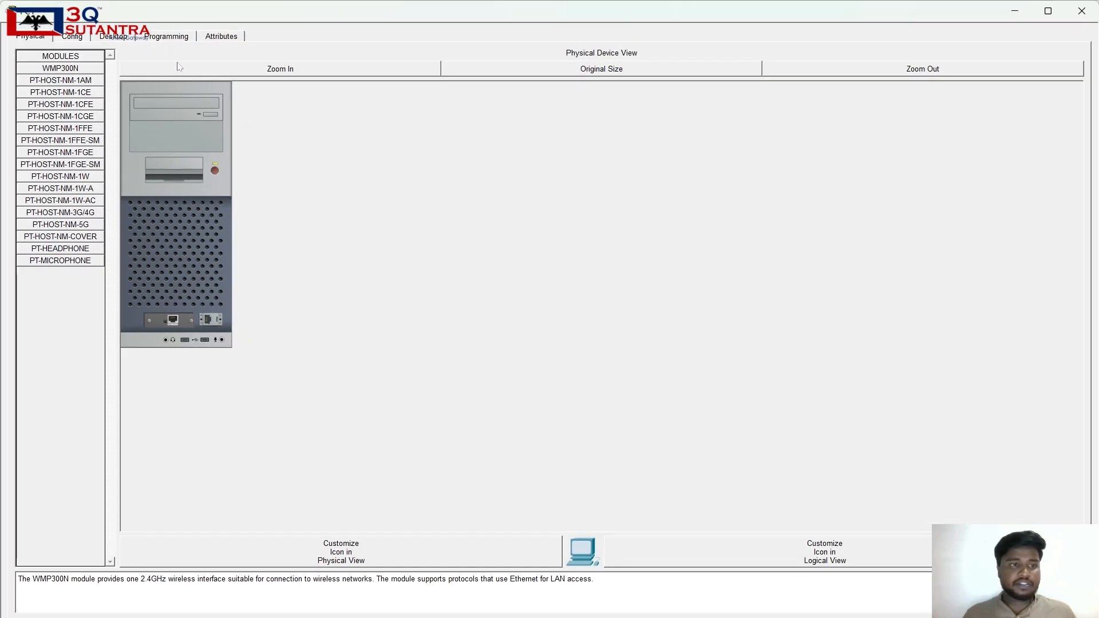
{"action": "left_click", "coordinate": [113, 37]}
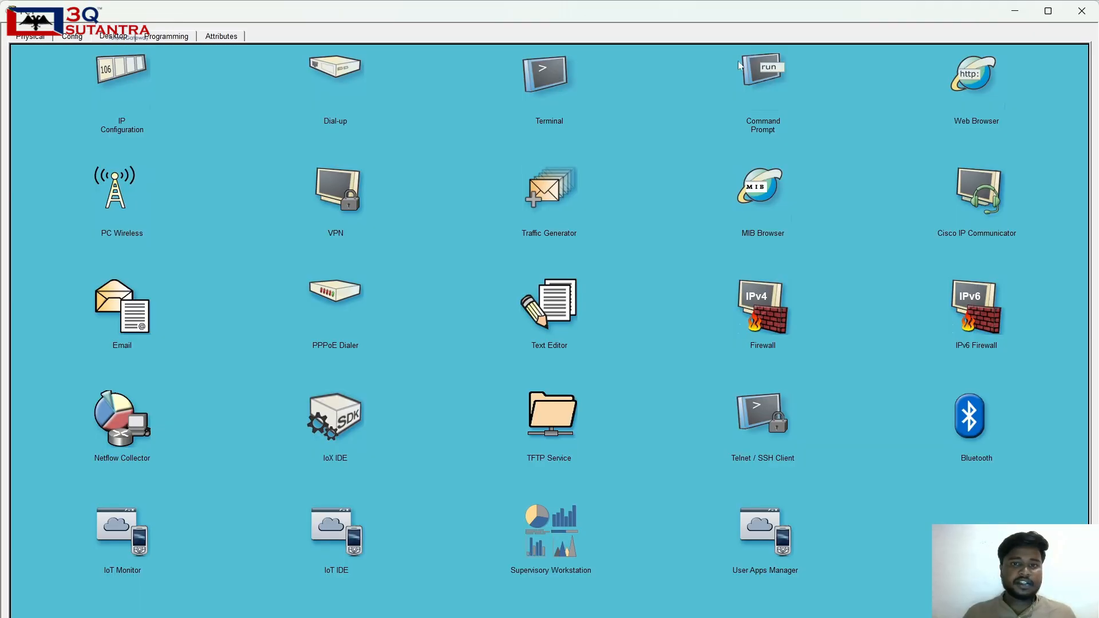
{"action": "left_click", "coordinate": [763, 74]}
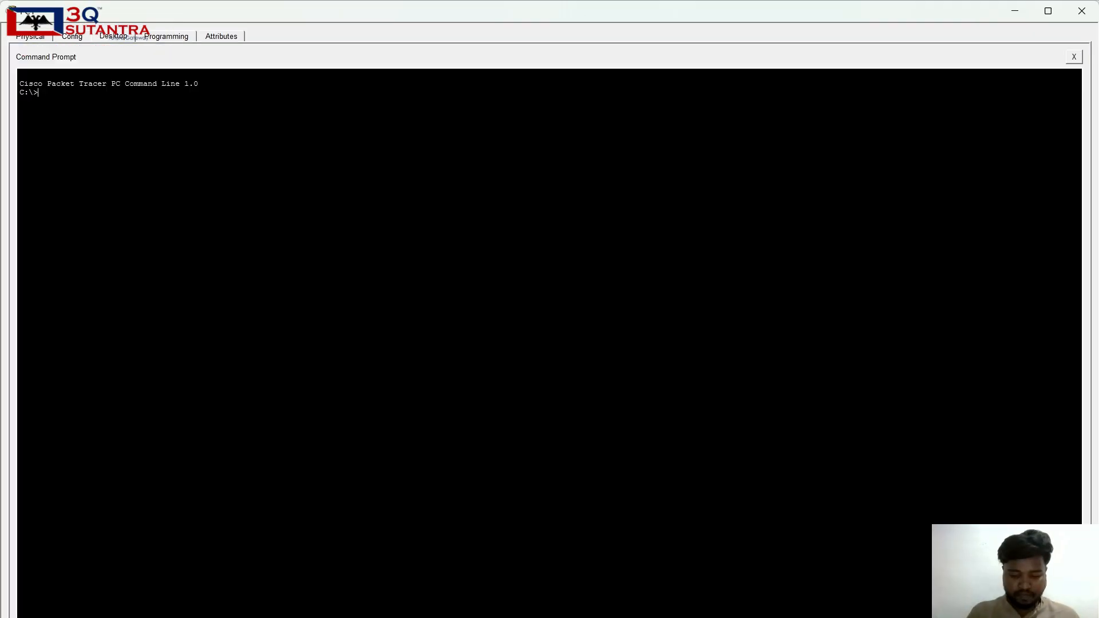
{"action": "type", "text": "ping 219"}
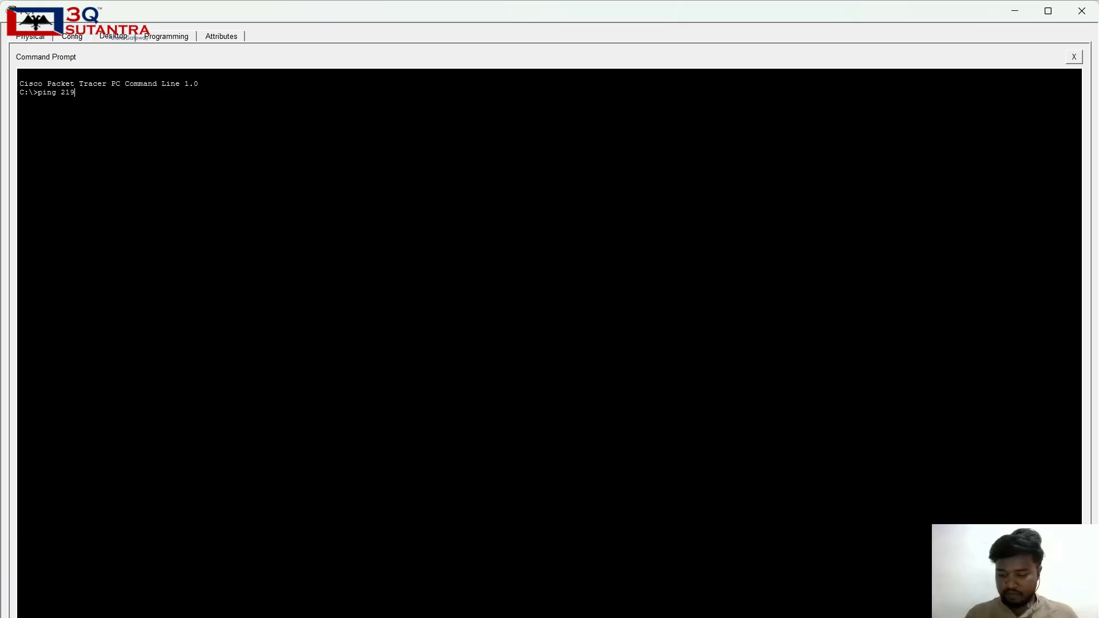
{"action": "type", "text": "2.168.10."}
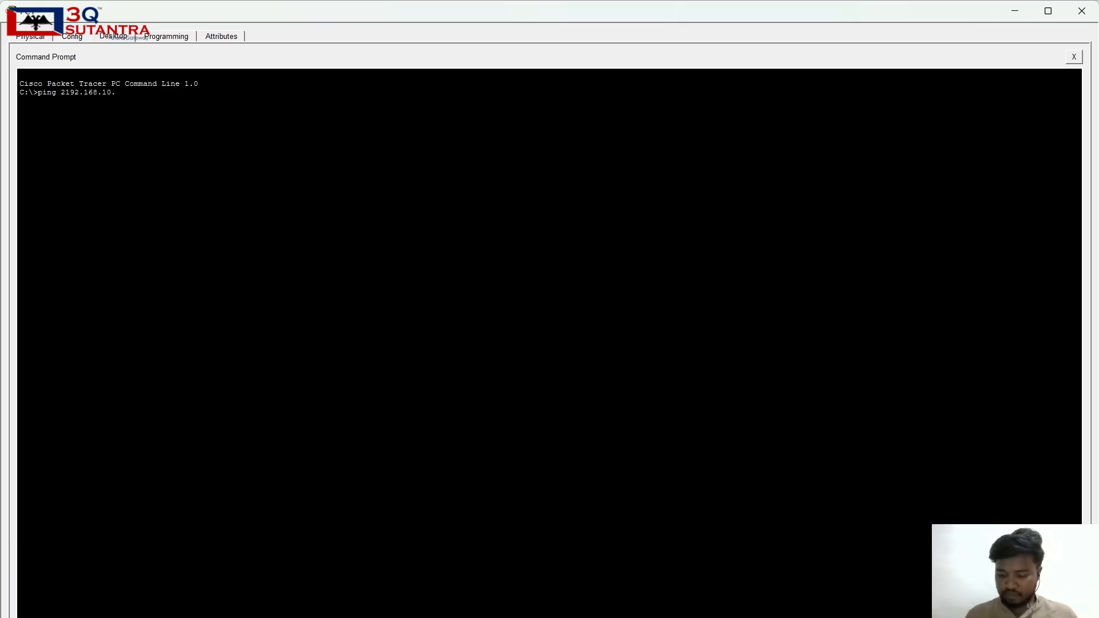
{"action": "type", "text": "14"}
{"action": "key", "text": "Return"}
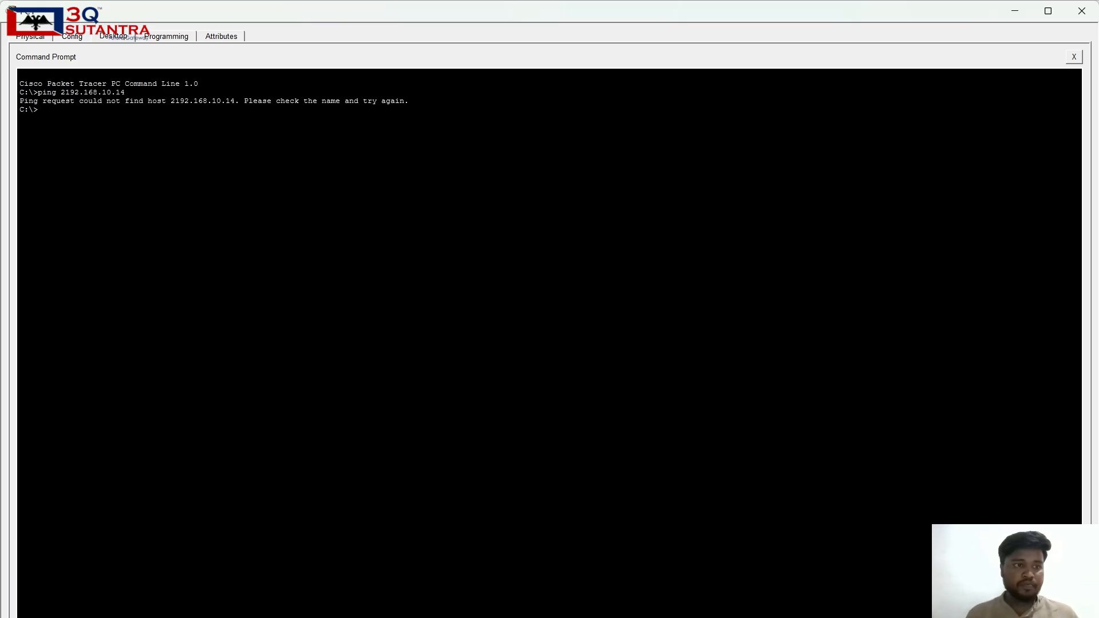
Recall the ping command, correct its address to 192.168.10.14, run it from PC1 and return to the topology.
{"action": "key", "text": "Up"}
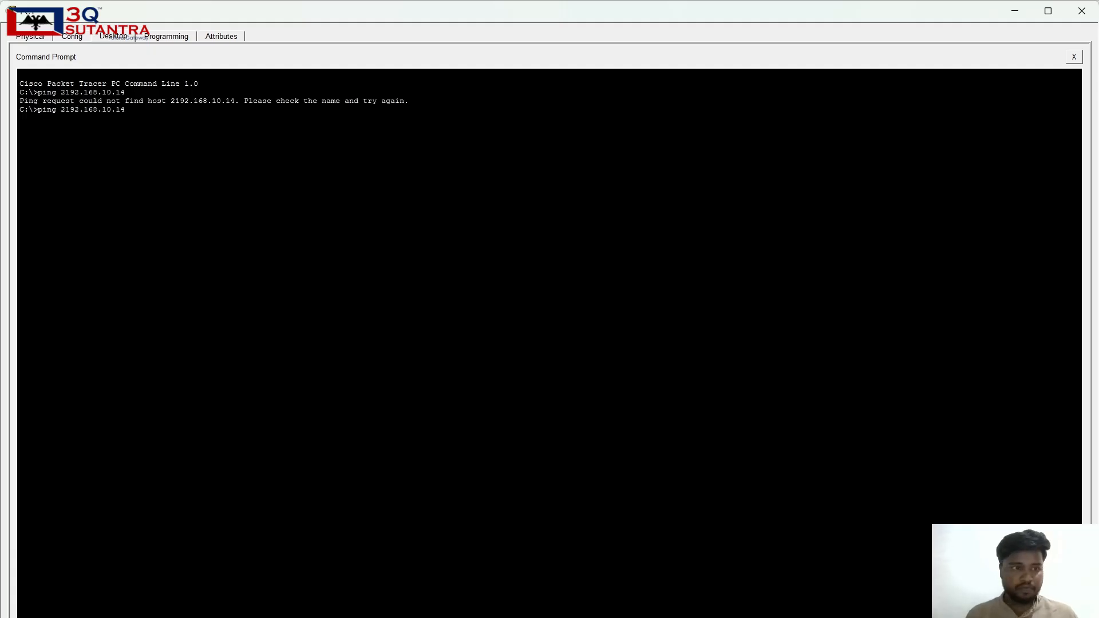
{"action": "key", "text": "Up"}
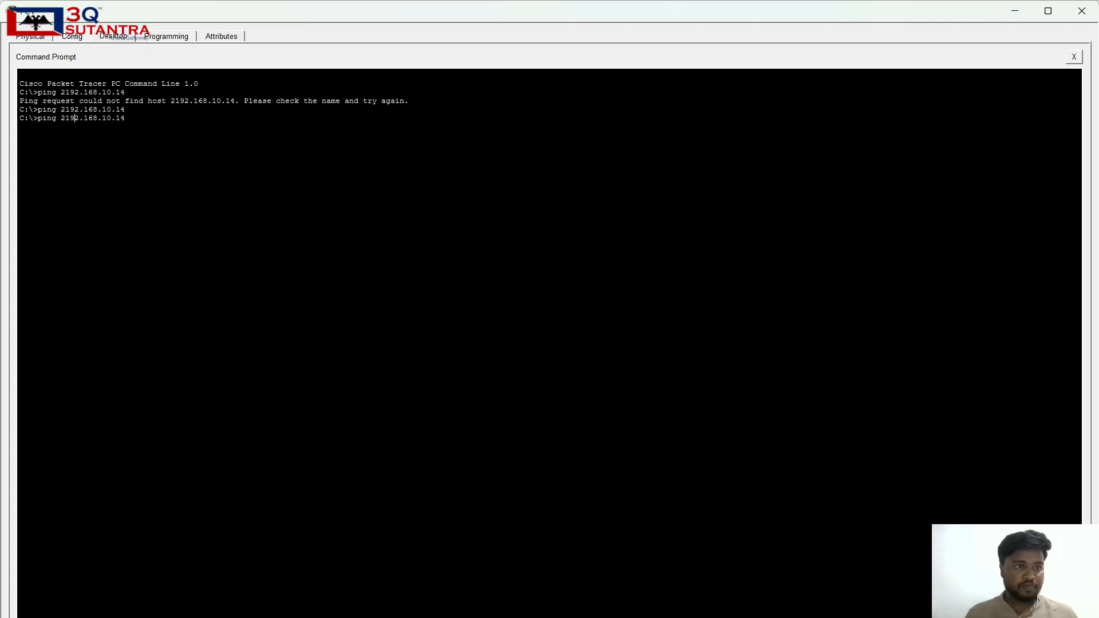
{"action": "key", "text": "BackSpace"}
{"action": "key", "text": "Return"}
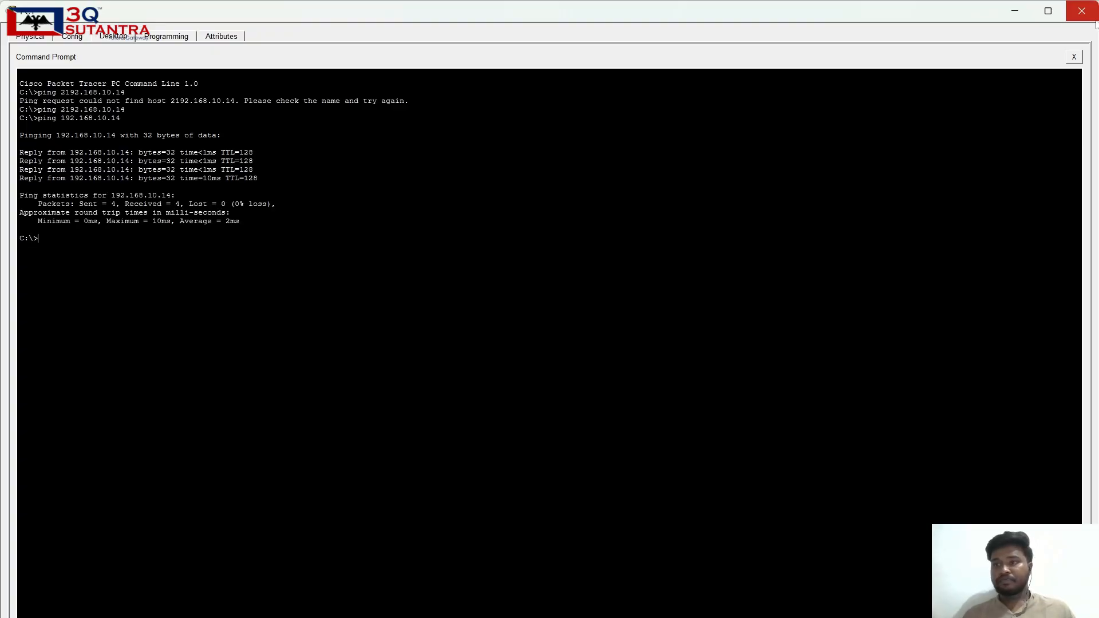
{"action": "left_click", "coordinate": [1017, 13]}
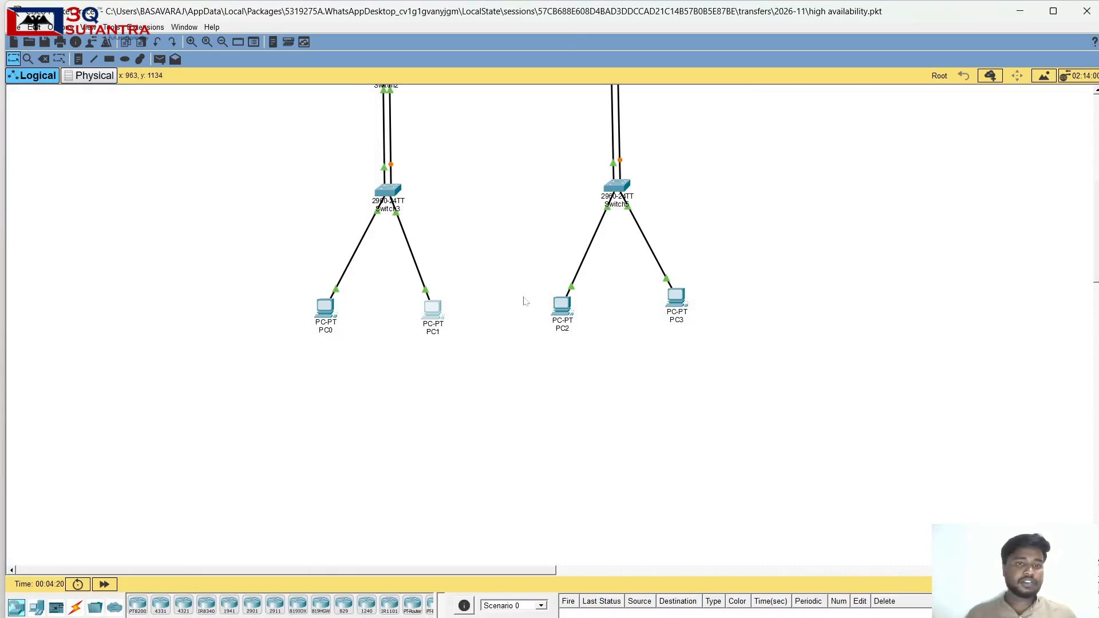
Delete the cable between Router0 and Switch0 to simulate a link failure.
{"action": "scroll", "coordinate": [525, 302], "scroll_direction": "up", "scroll_amount": 5}
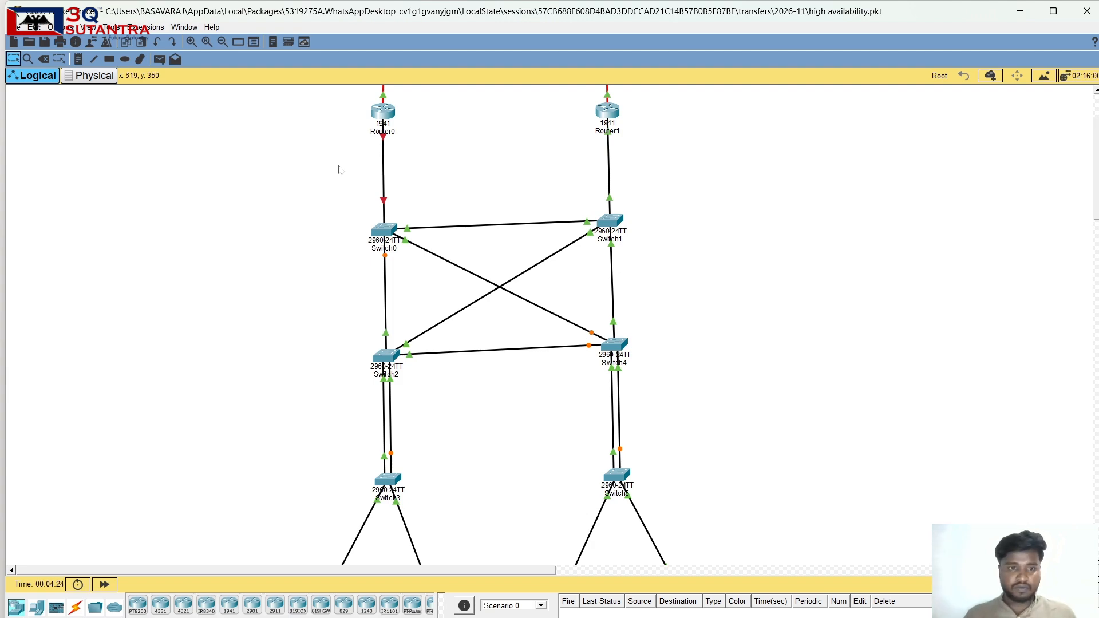
{"action": "key", "text": "Delete"}
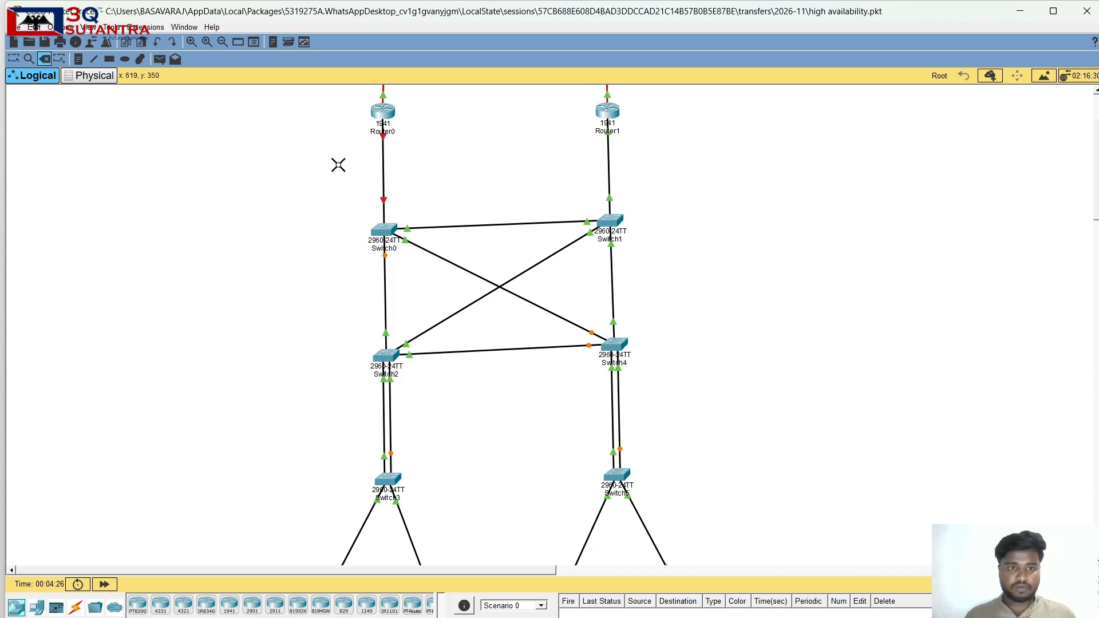
{"action": "left_click", "coordinate": [384, 158]}
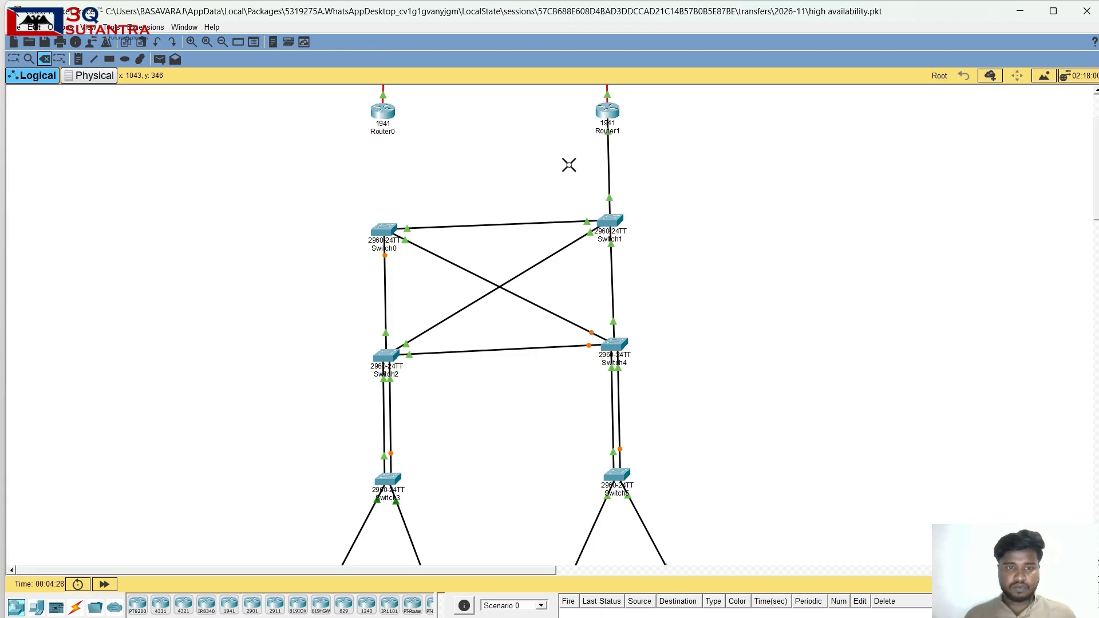
{"action": "key", "text": "Escape"}
Ping 192.168.10.14 again from PC1's Command Prompt with the Router0 link removed, and return to the topology.
{"action": "scroll", "coordinate": [401, 193], "scroll_direction": "down", "scroll_amount": 7}
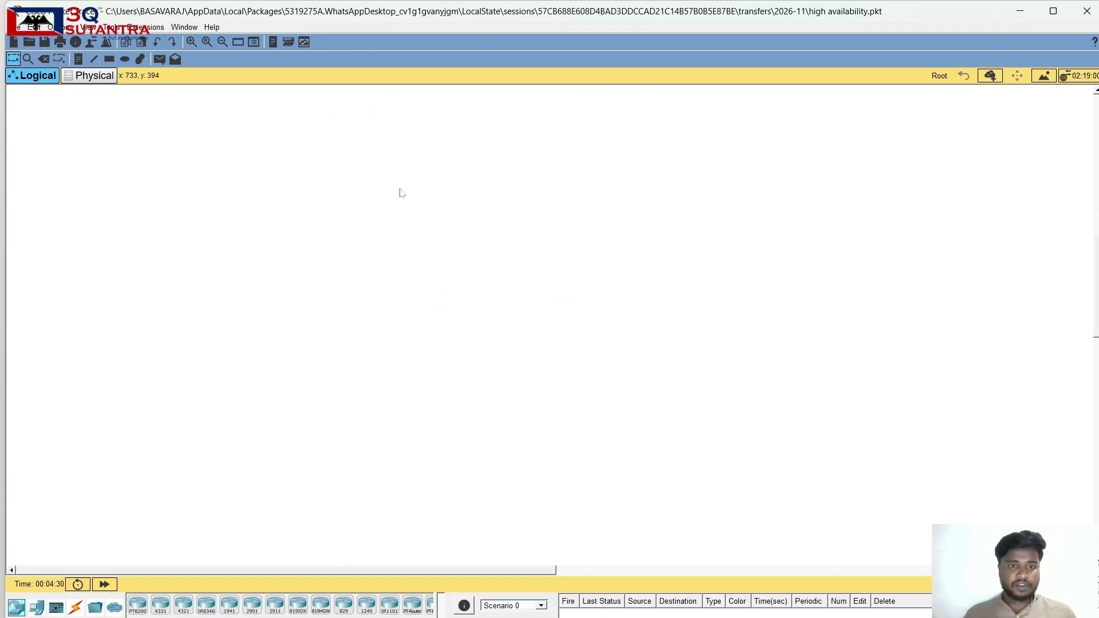
{"action": "left_click", "coordinate": [433, 198]}
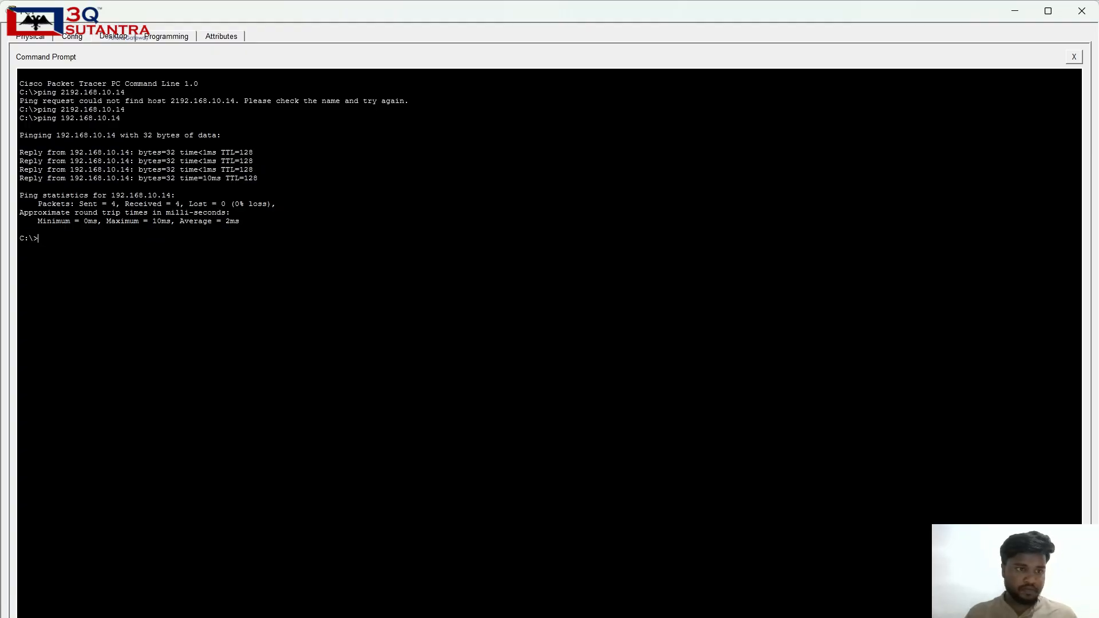
{"action": "type", "text": "ping"}
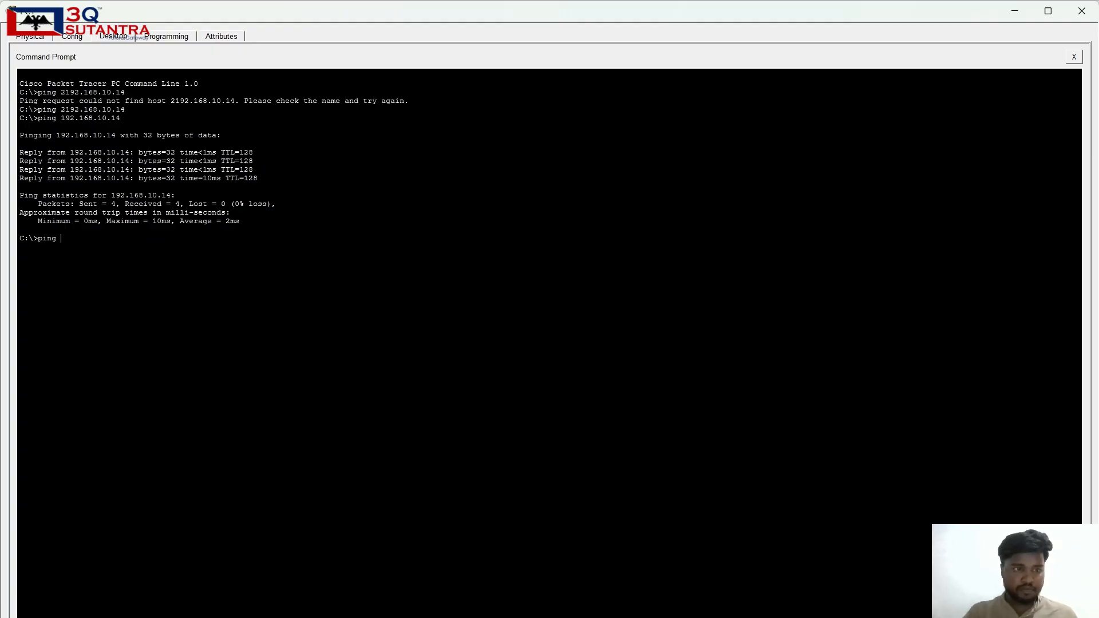
{"action": "type", "text": " 192.16"}
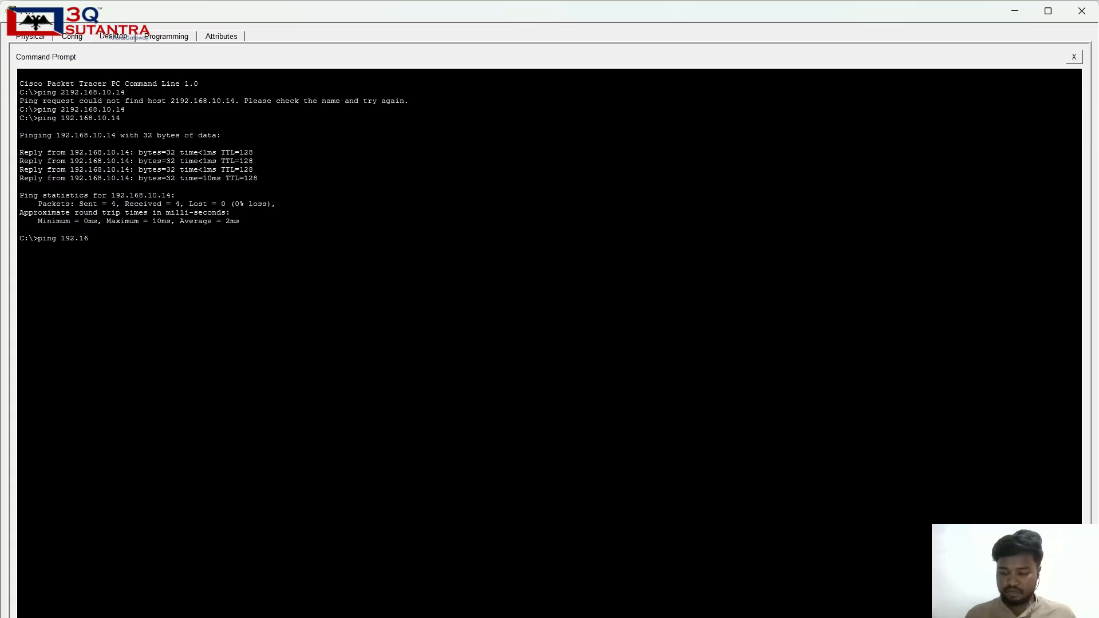
{"action": "type", "text": "8.10.1"}
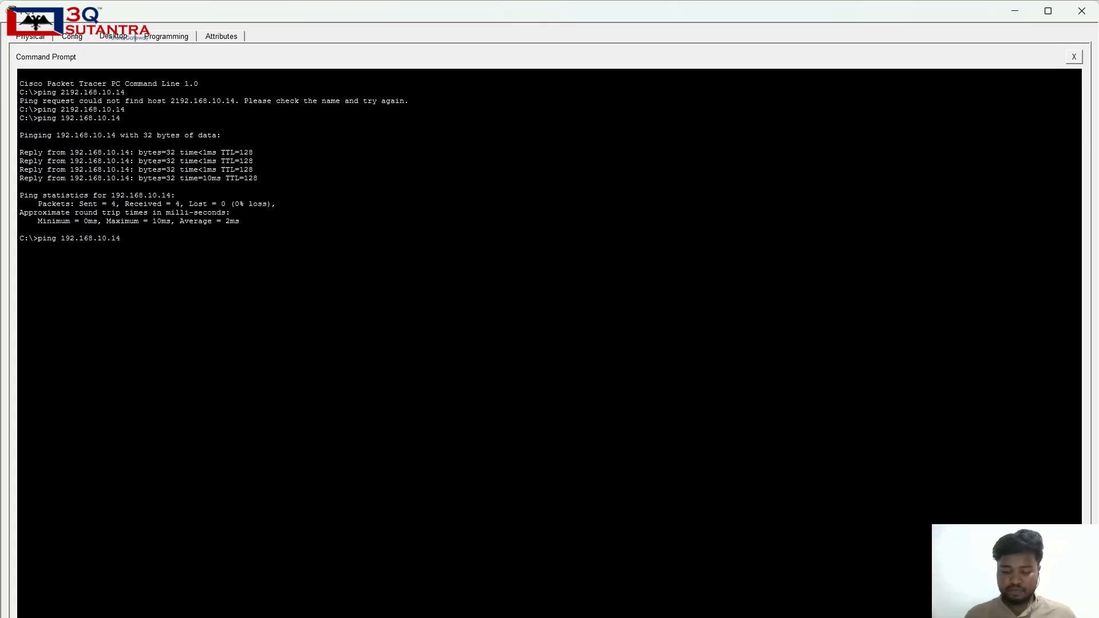
{"action": "type", "text": "4"}
{"action": "key", "text": "Return"}
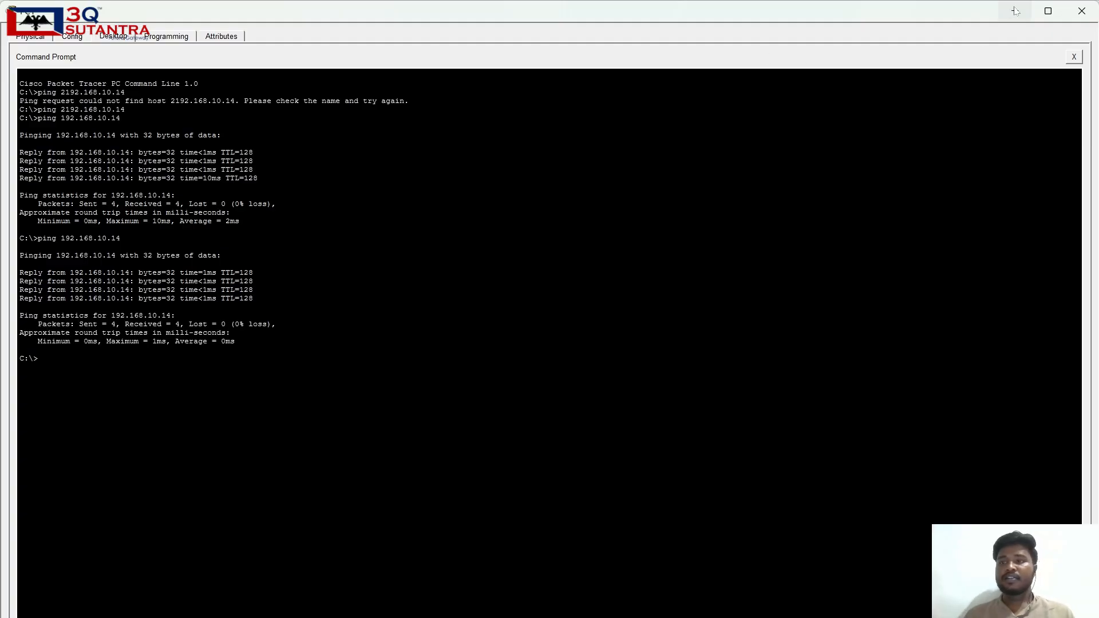
{"action": "left_click", "coordinate": [1015, 10]}
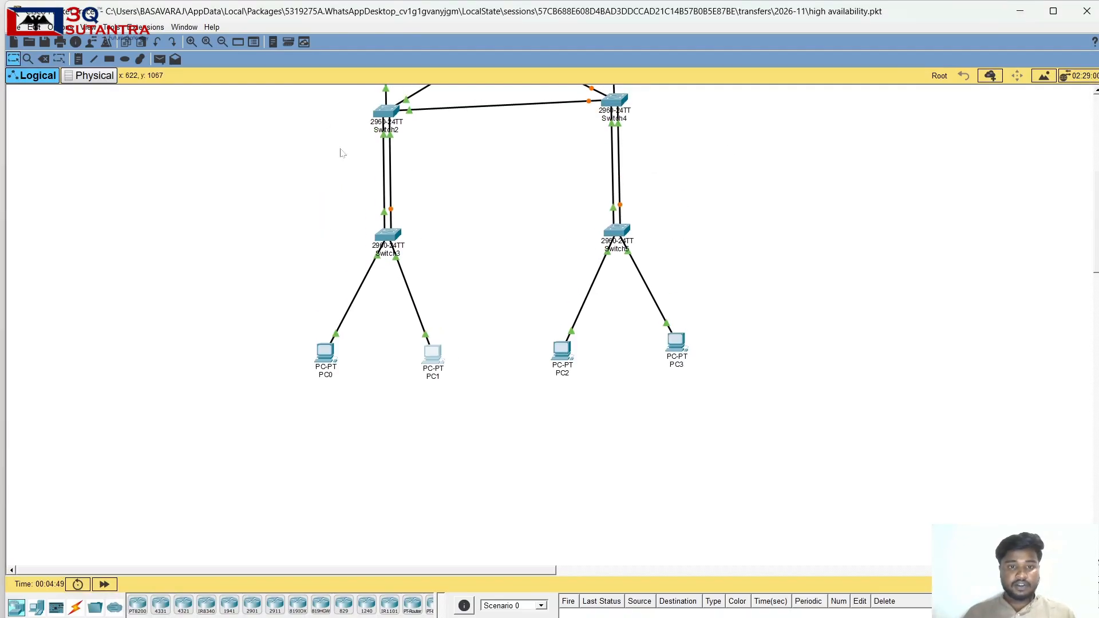
{"action": "scroll", "coordinate": [340, 153], "scroll_direction": "up", "scroll_amount": 5}
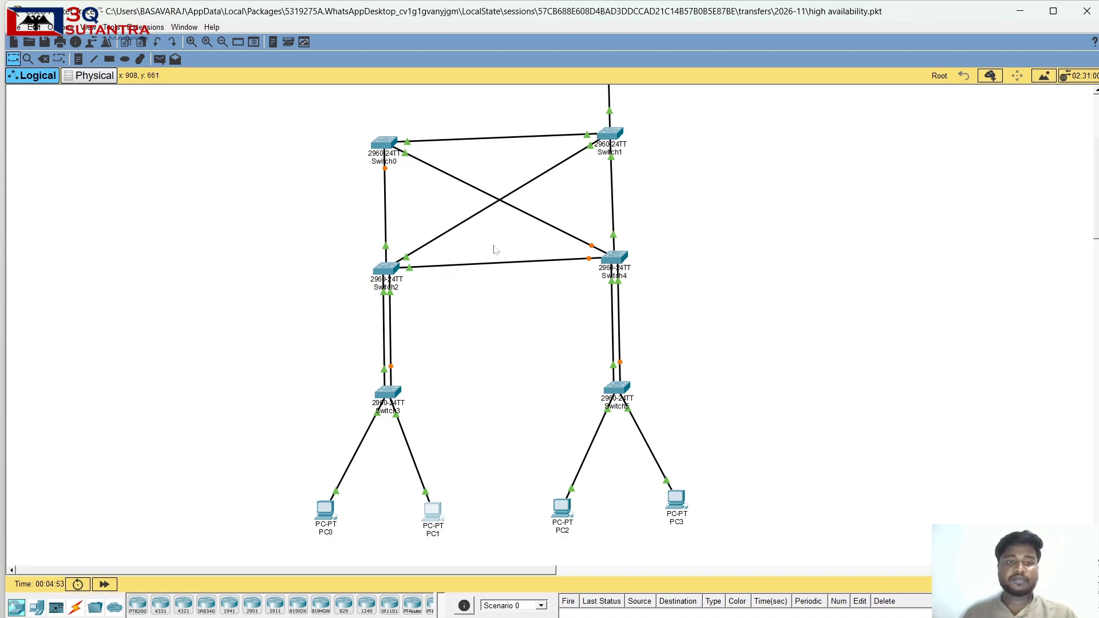
{"action": "scroll", "coordinate": [495, 250], "scroll_direction": "down", "scroll_amount": 3}
{"action": "scroll", "coordinate": [495, 250], "scroll_direction": "down", "scroll_amount": 2}
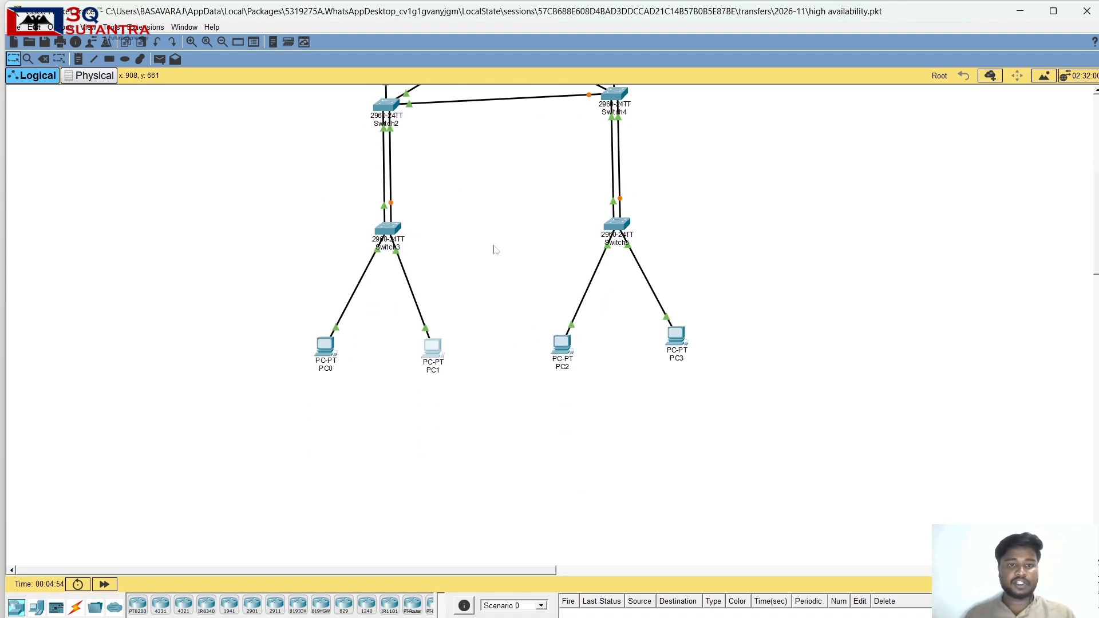
{"action": "scroll", "coordinate": [495, 250], "scroll_direction": "up", "scroll_amount": 8}
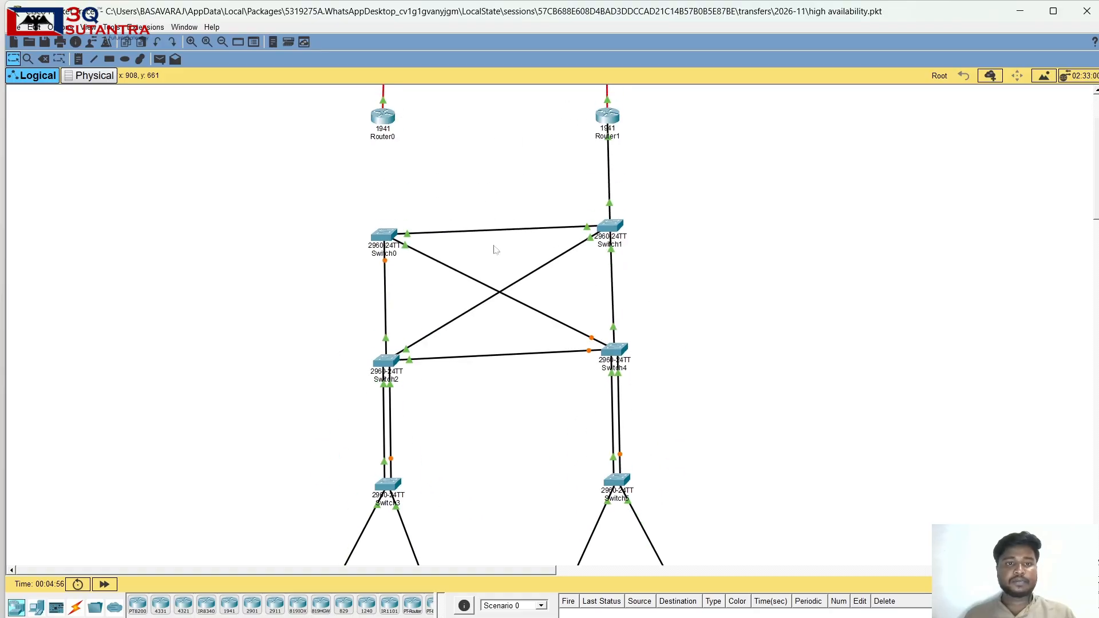